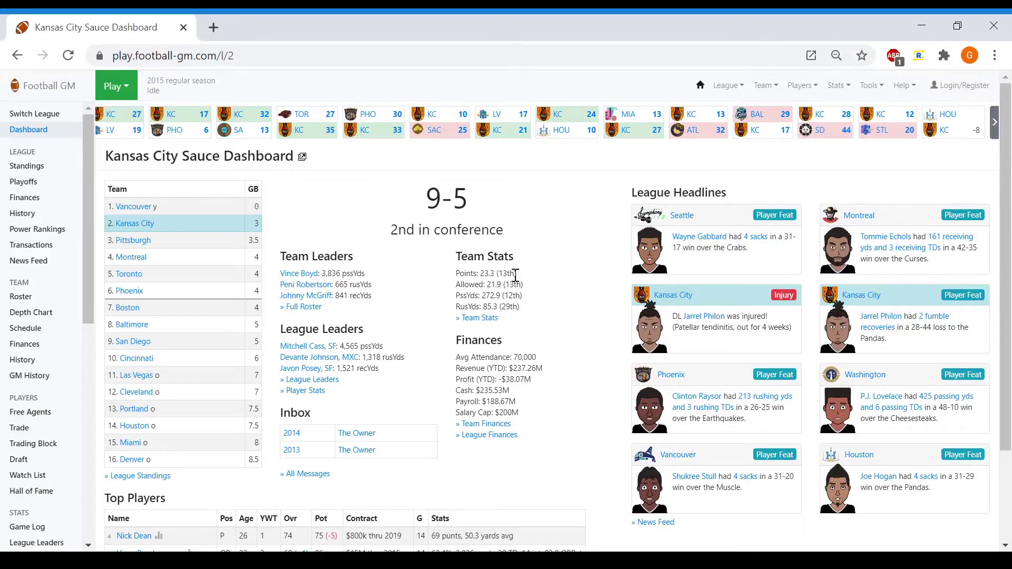
View the league playoff matchups, then bring up the Kansas City depth chart at quarterback
click(734, 86)
click(700, 127)
click(755, 85)
mouse_move(765, 86)
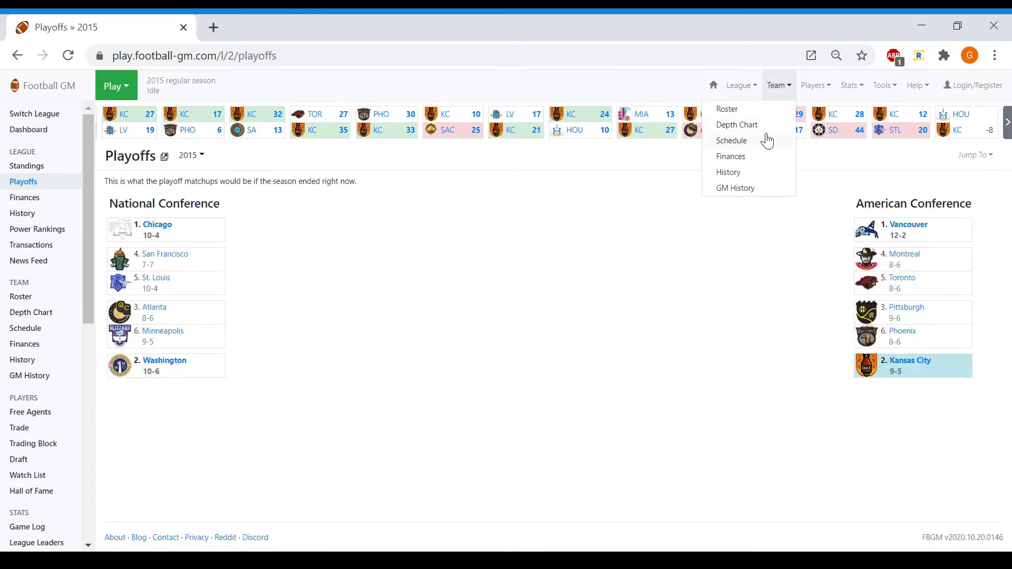
click(737, 125)
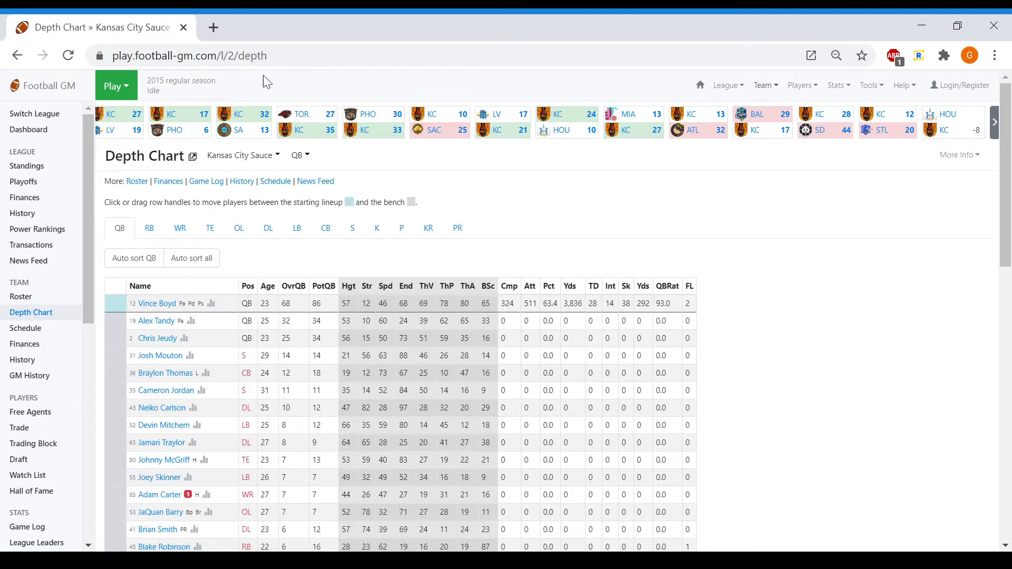
click(122, 93)
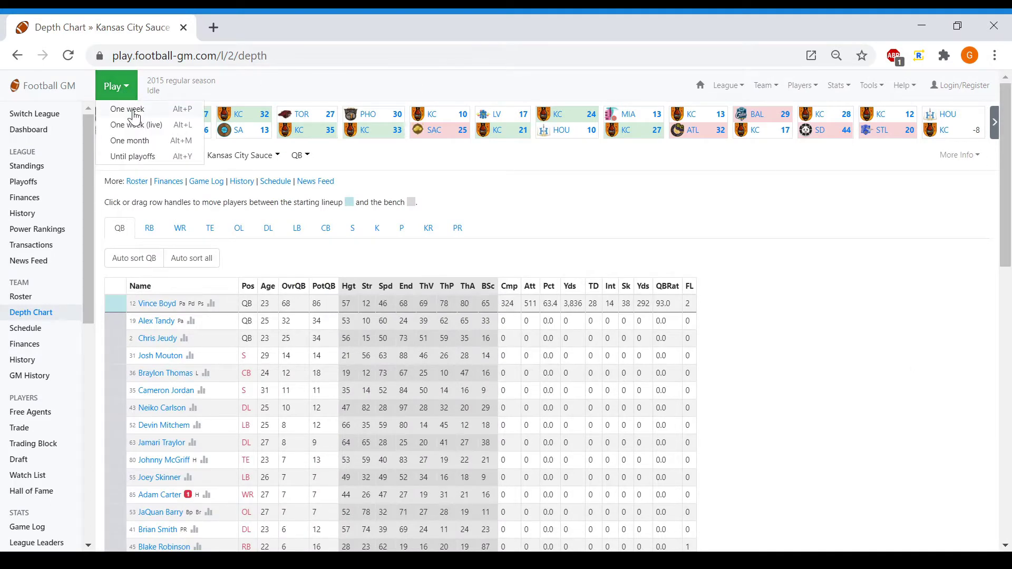
Simulate one week and review the running back and wide receiver depth charts
click(132, 121)
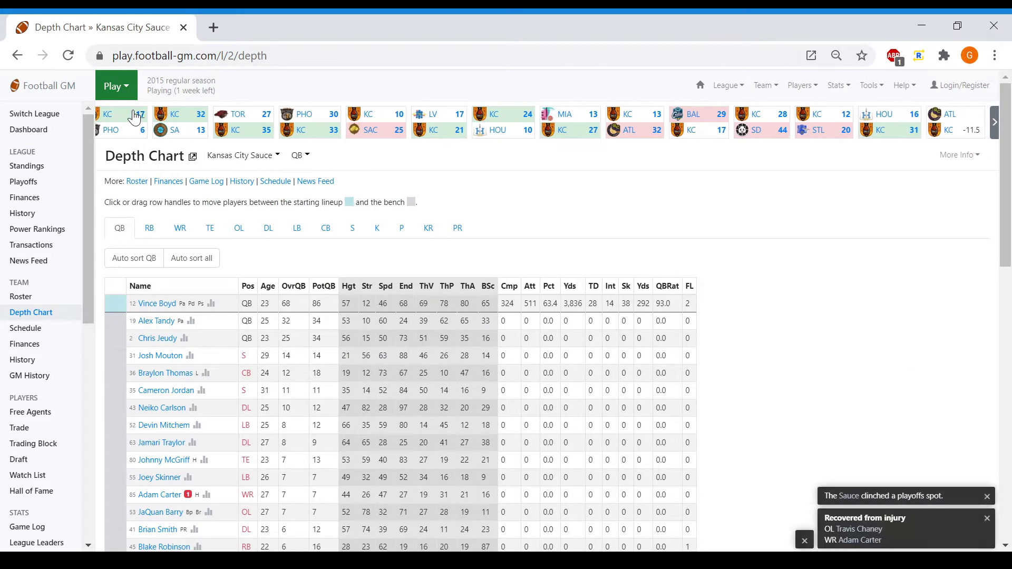
click(150, 228)
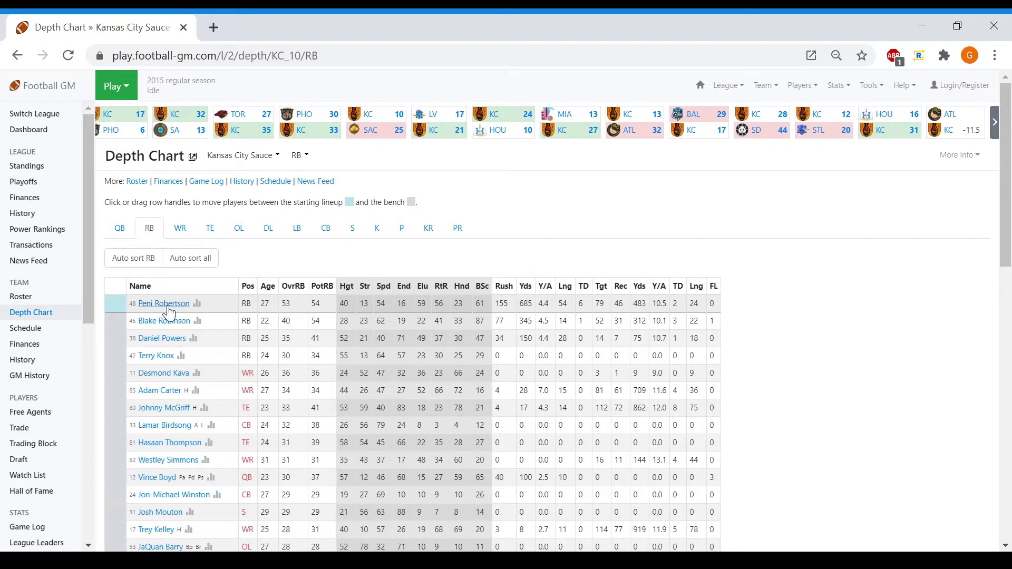
click(180, 227)
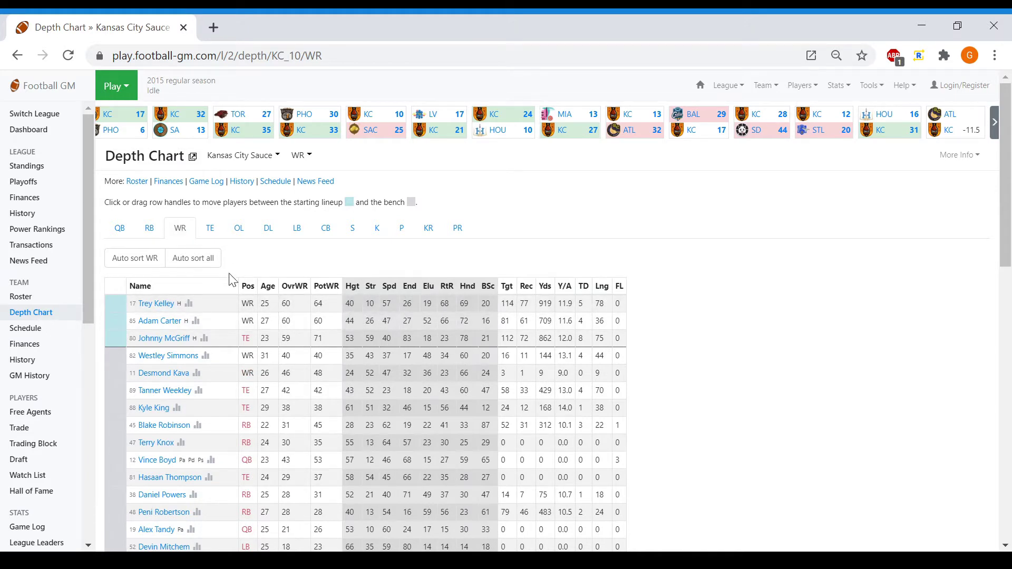
Simulate two more weeks through the first playoff round and return to the depth chart
click(135, 93)
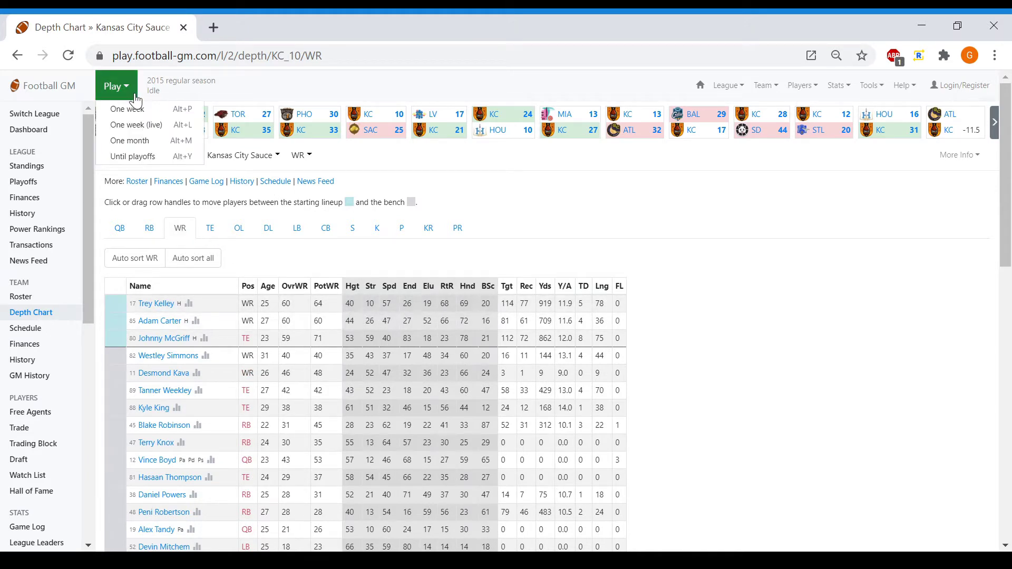
click(140, 109)
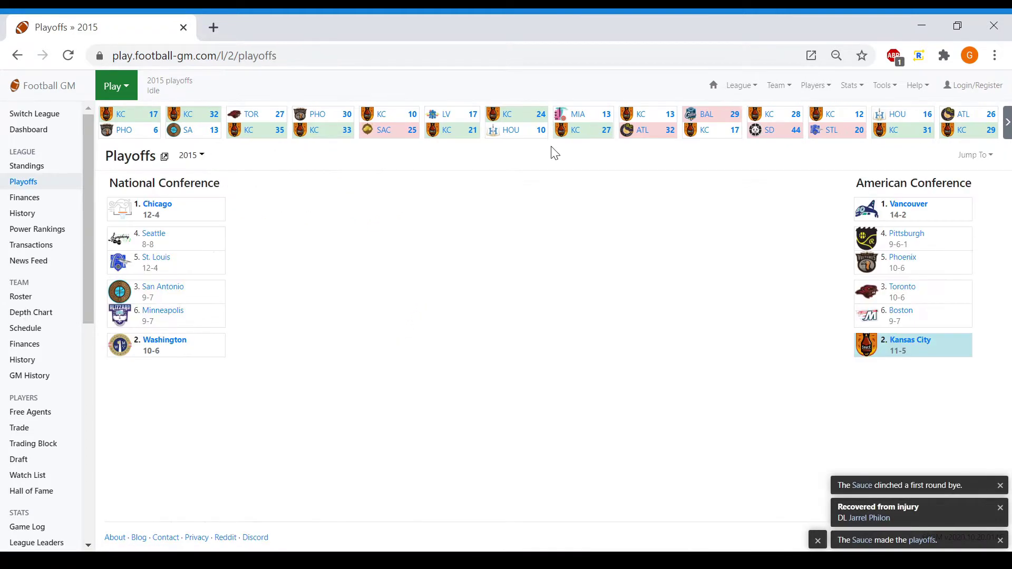
click(126, 84)
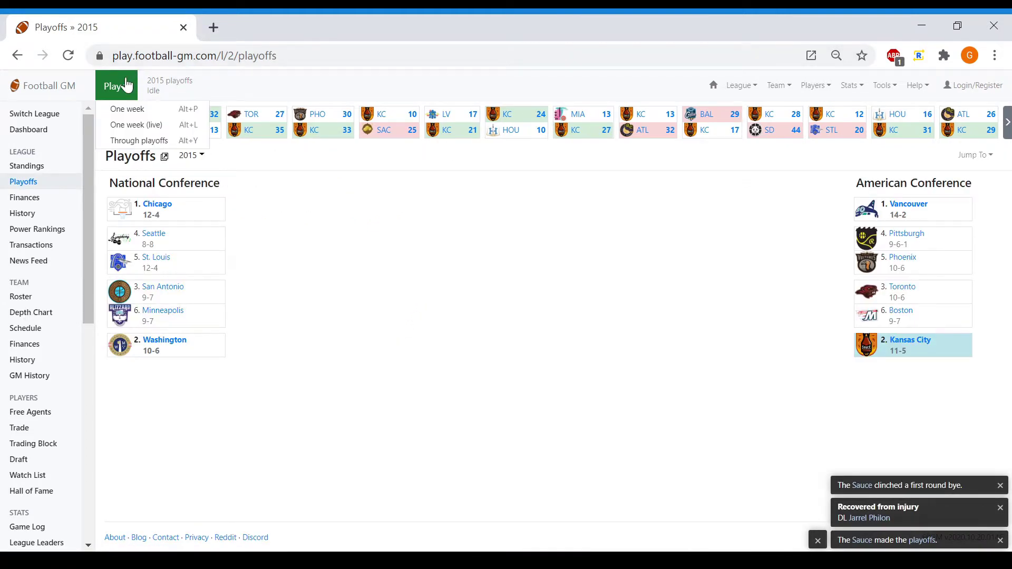
click(136, 109)
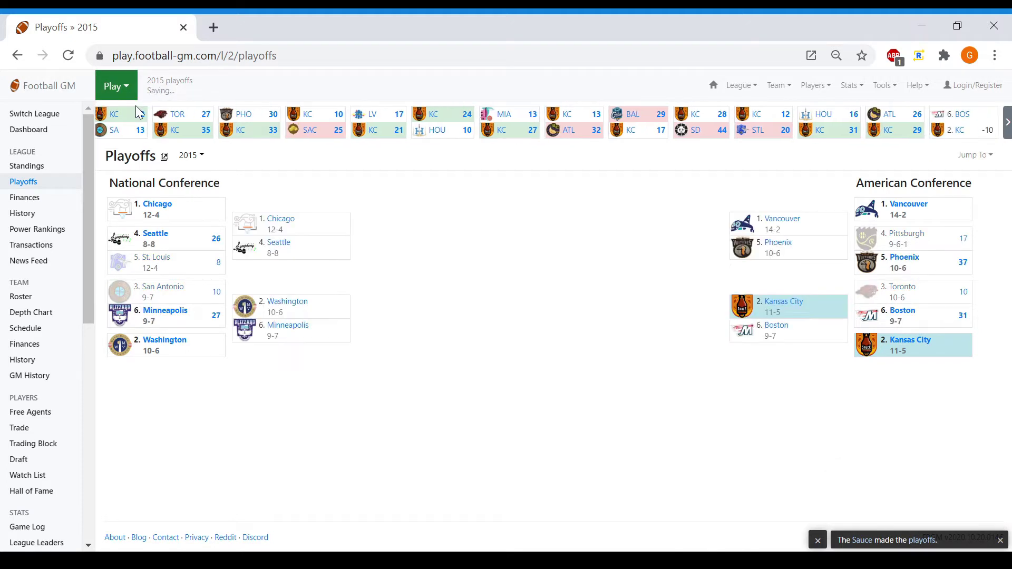
click(785, 91)
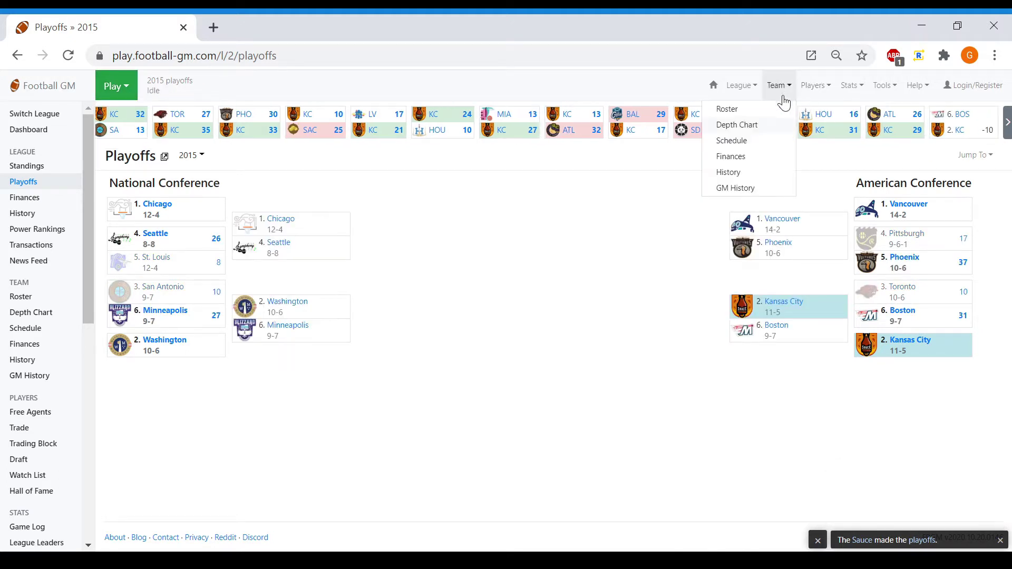
click(757, 125)
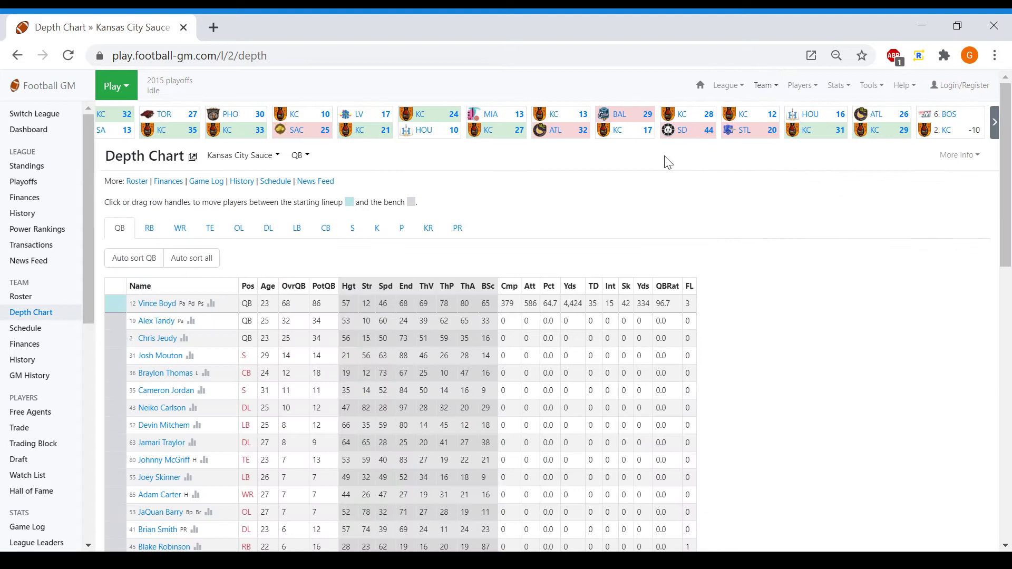
click(724, 88)
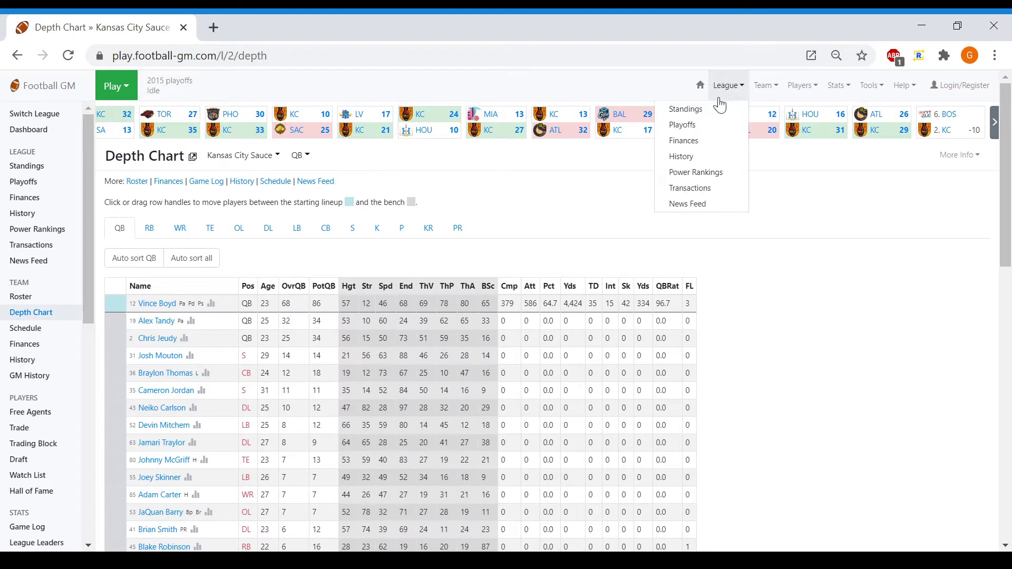
View league-wide finances and sort teams by profit and by revenue in both directions
click(702, 141)
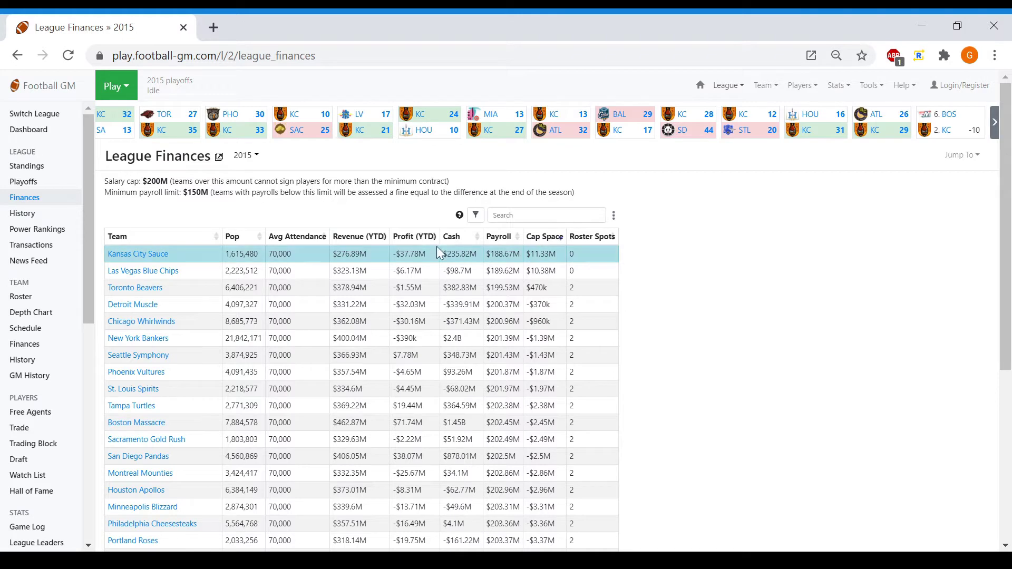
click(415, 237)
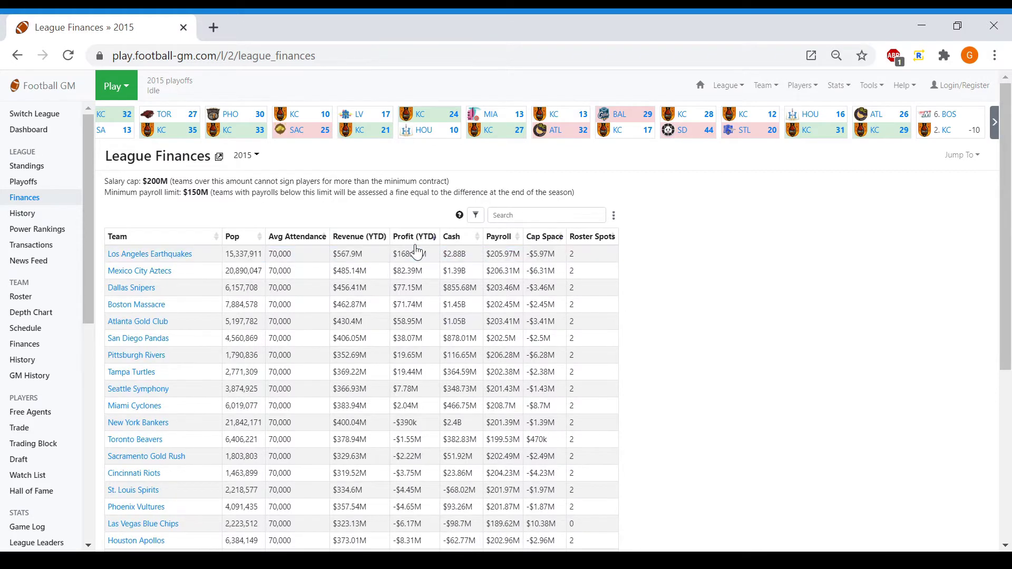
click(415, 240)
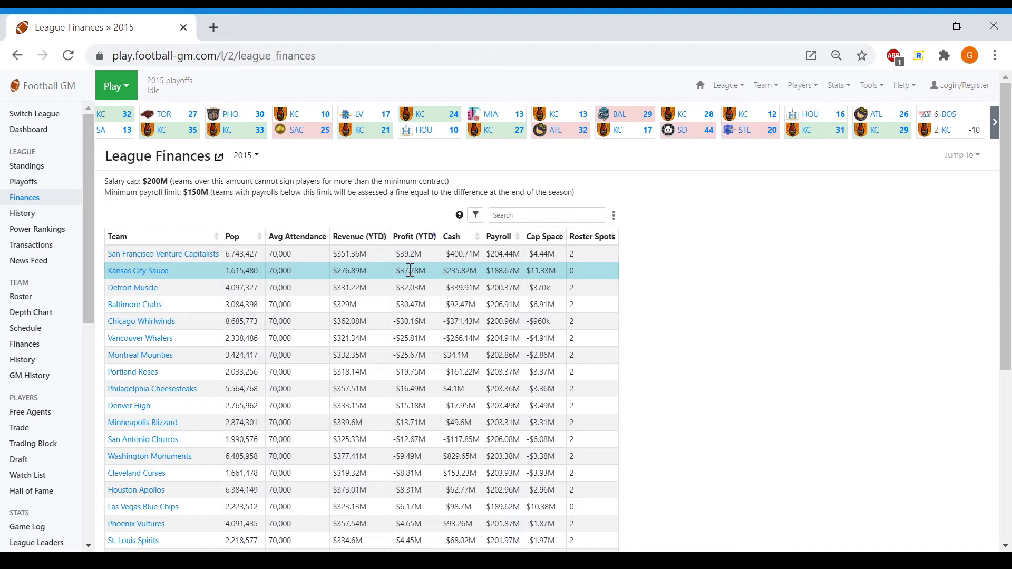
click(383, 241)
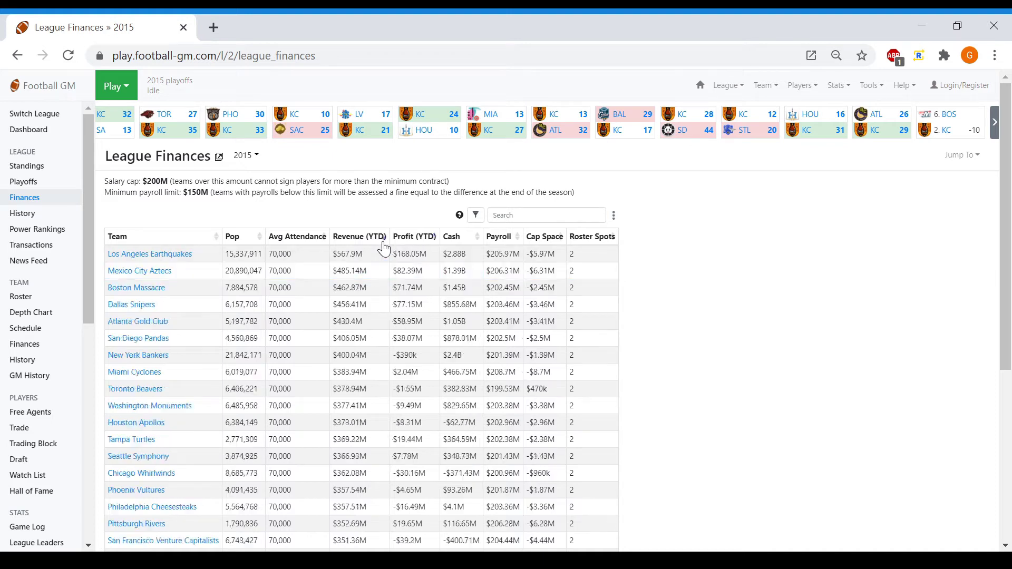
click(384, 241)
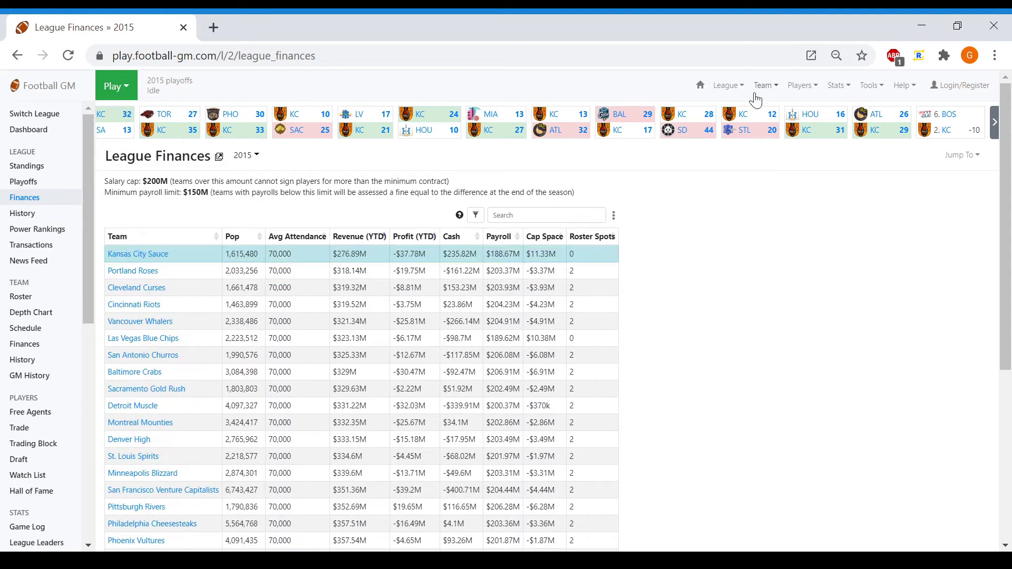
Bring up Kansas City Sauce's own team finances page
click(743, 89)
click(765, 86)
mouse_move(765, 84)
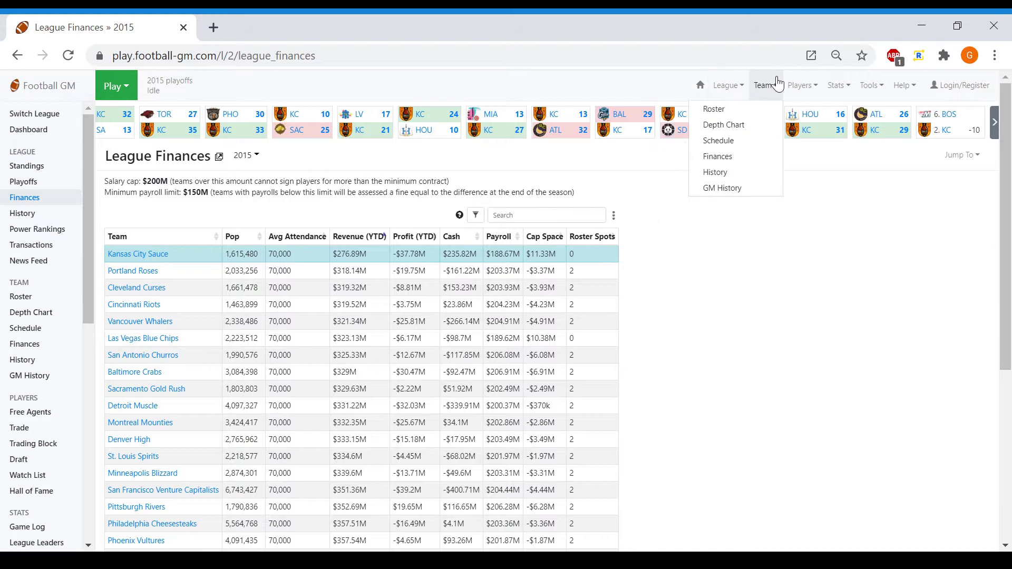
click(733, 158)
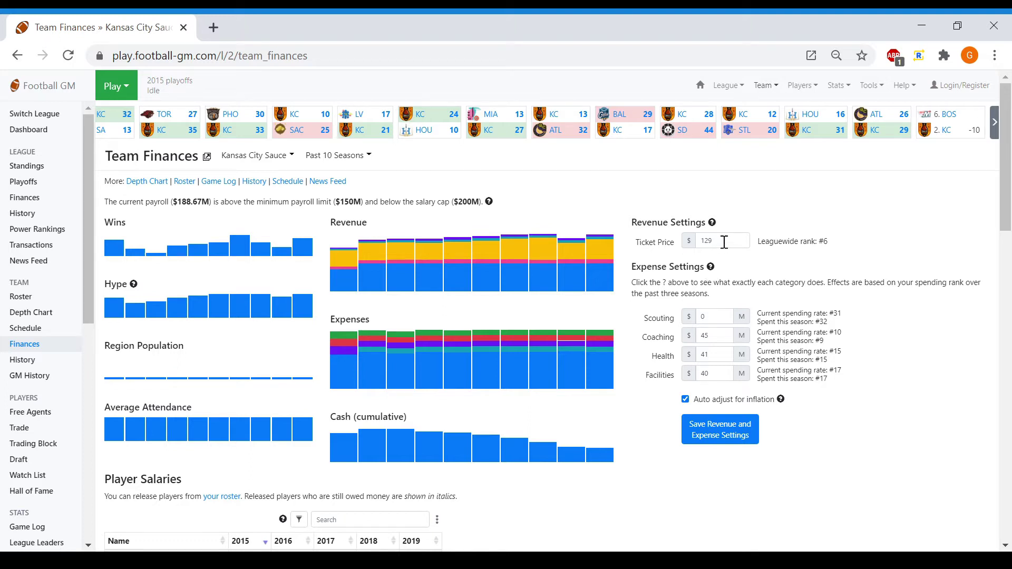
Simulate the next playoff week and review the game log of the 61-23 win over Boston
click(727, 85)
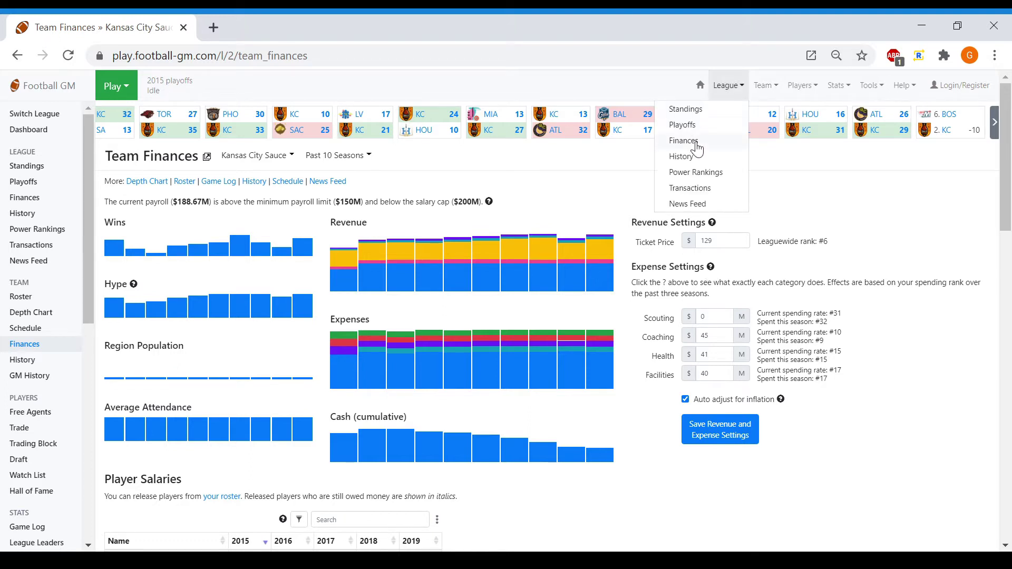
click(692, 127)
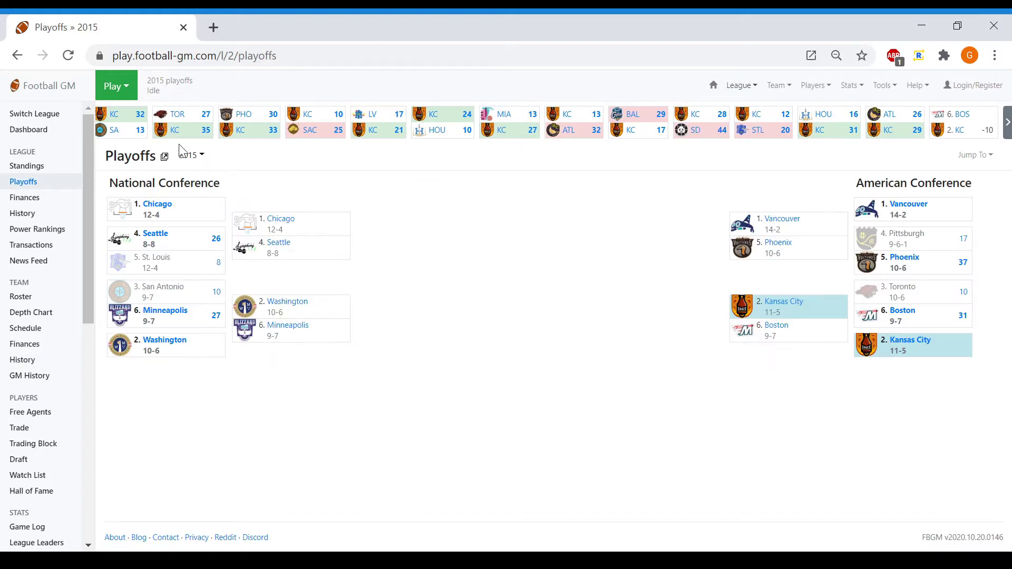
click(132, 90)
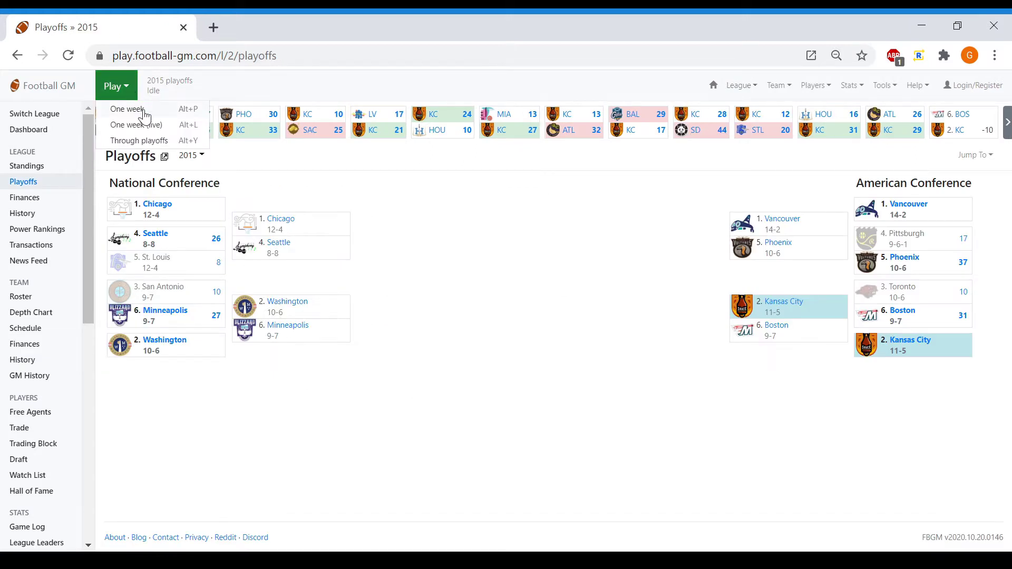
click(144, 116)
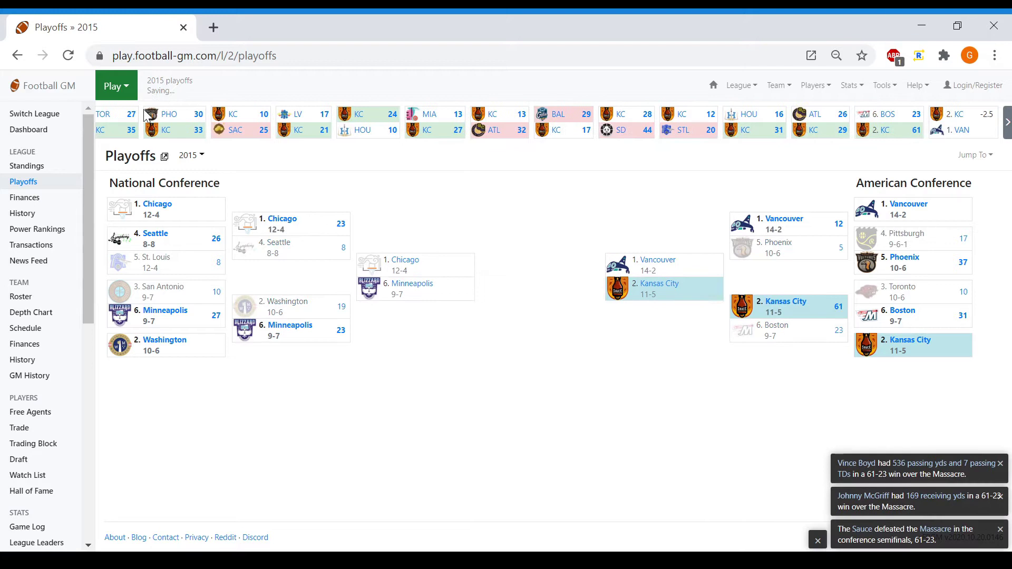
click(945, 469)
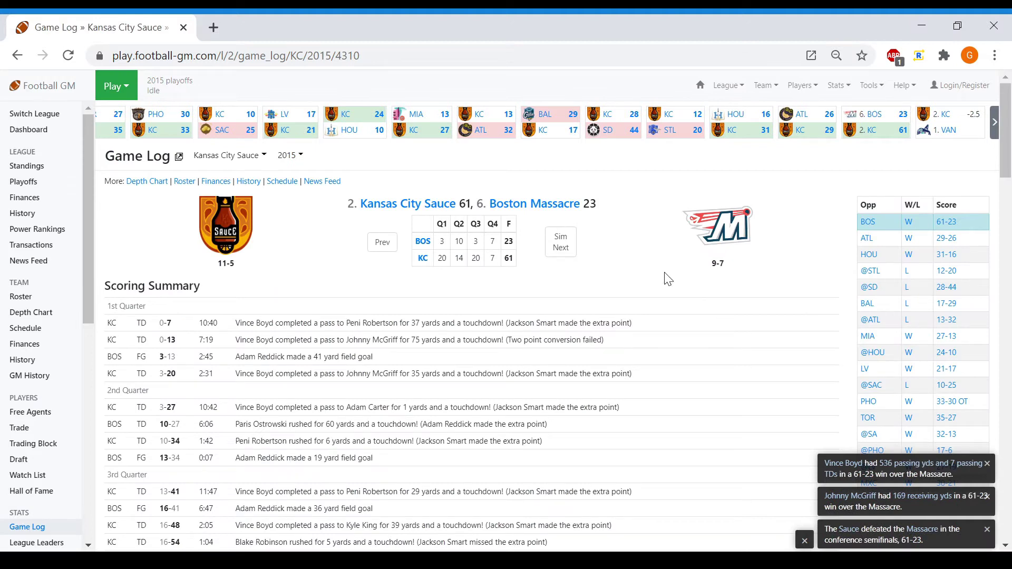
scroll(664, 278, down, 1)
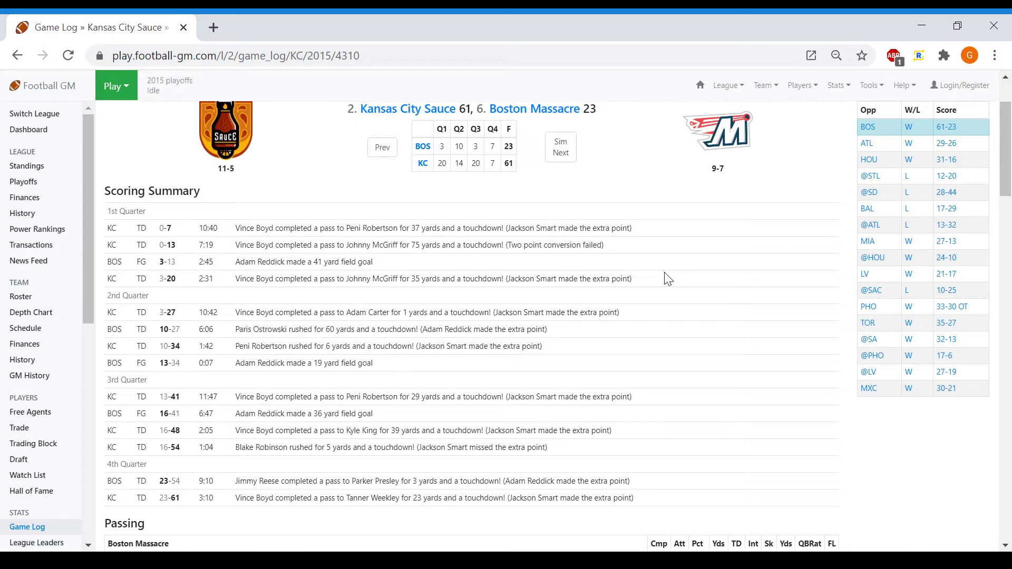
scroll(664, 279, down, 1)
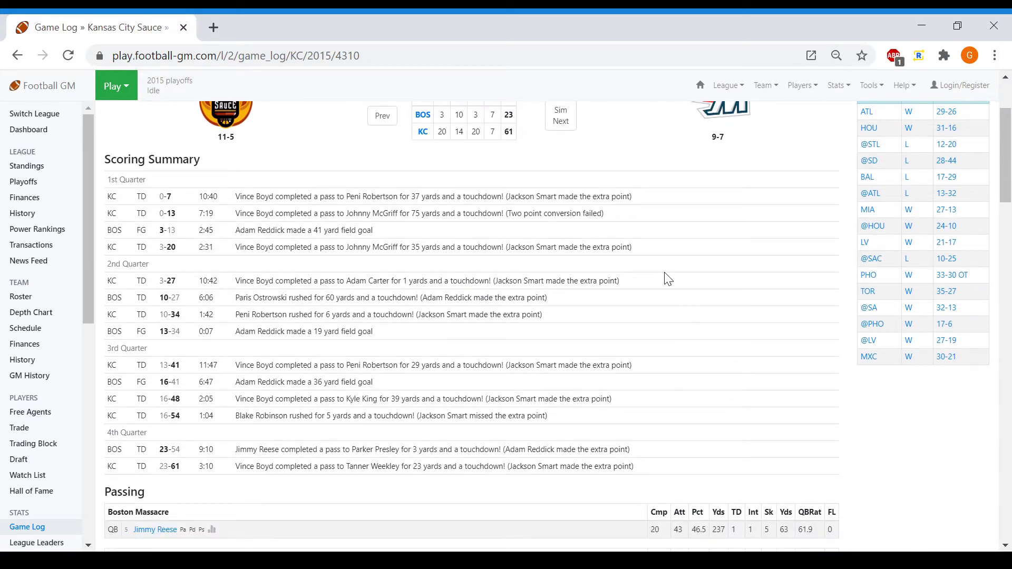
scroll(665, 278, down, 1)
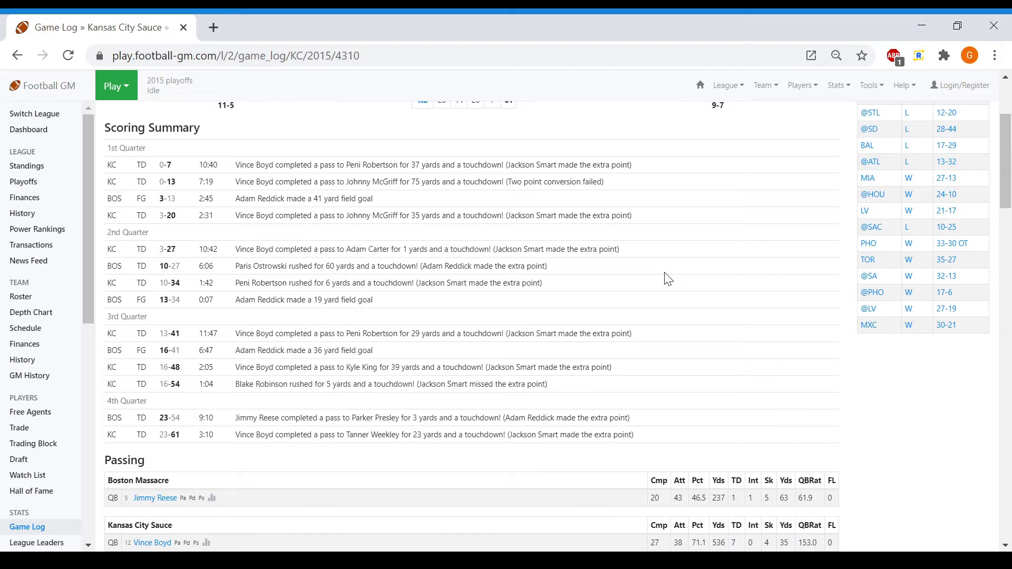
scroll(665, 278, down, 1)
scroll(665, 279, down, 1)
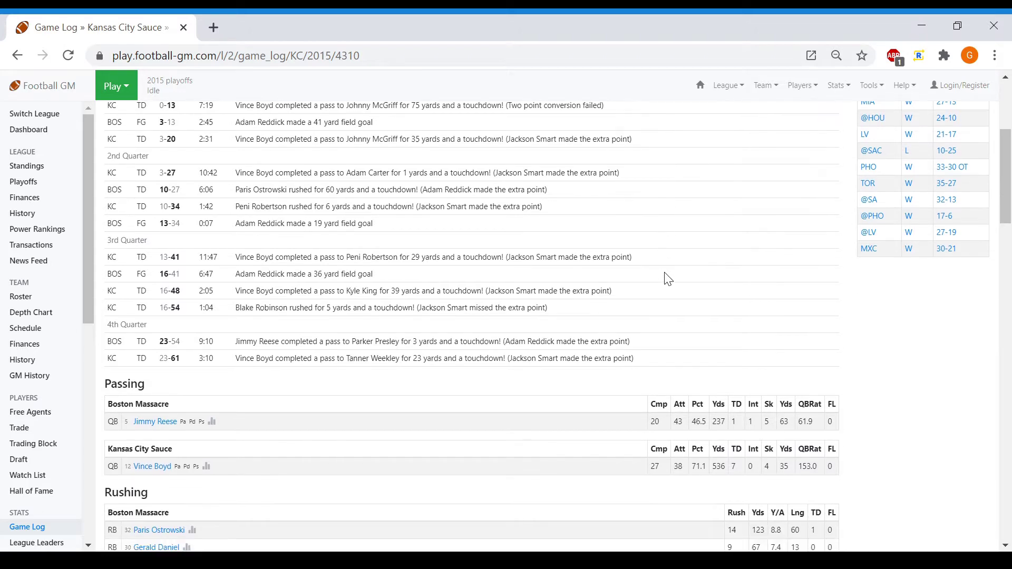
scroll(665, 279, down, 3)
scroll(665, 279, down, 1)
scroll(664, 278, down, 1)
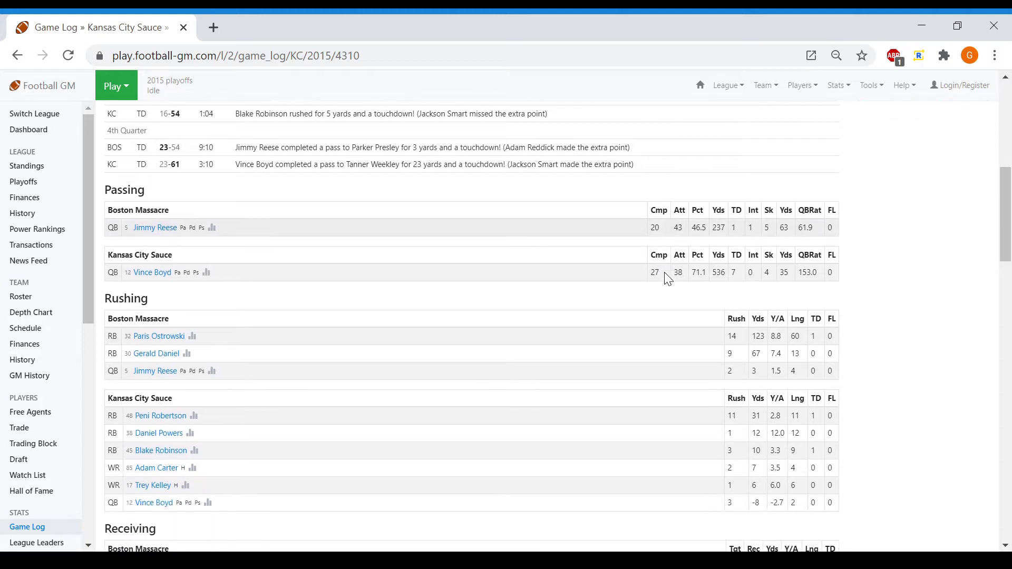
scroll(664, 279, down, 1)
scroll(664, 278, down, 1)
scroll(664, 279, down, 1)
scroll(665, 279, down, 1)
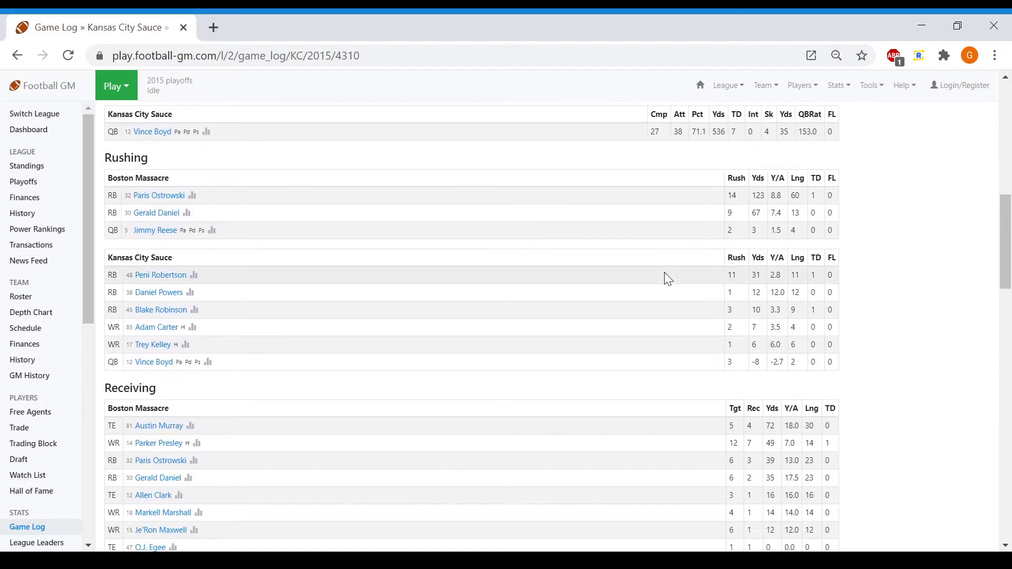
scroll(664, 278, down, 1)
scroll(665, 278, down, 1)
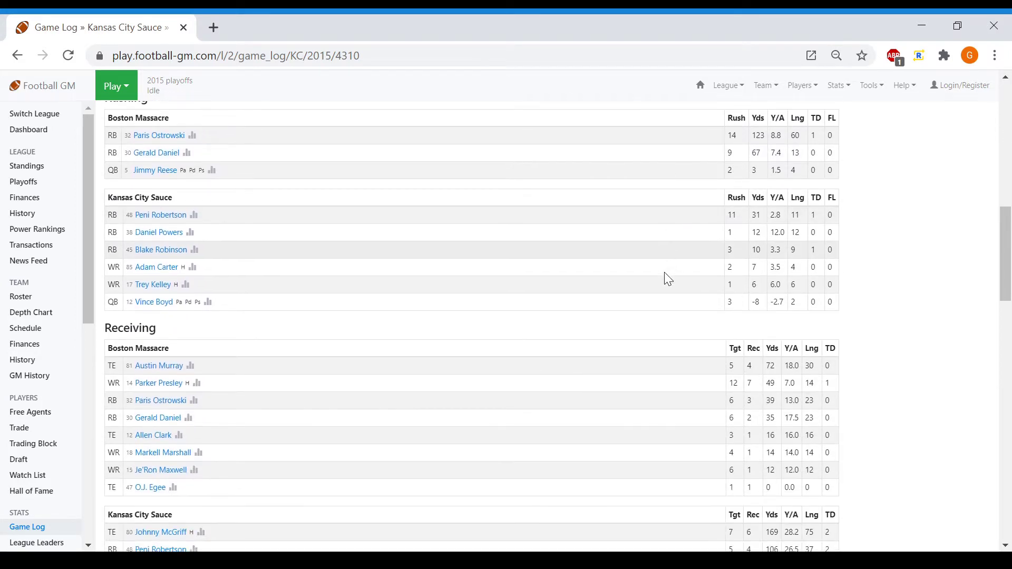
scroll(664, 278, down, 1)
scroll(664, 278, down, 1)
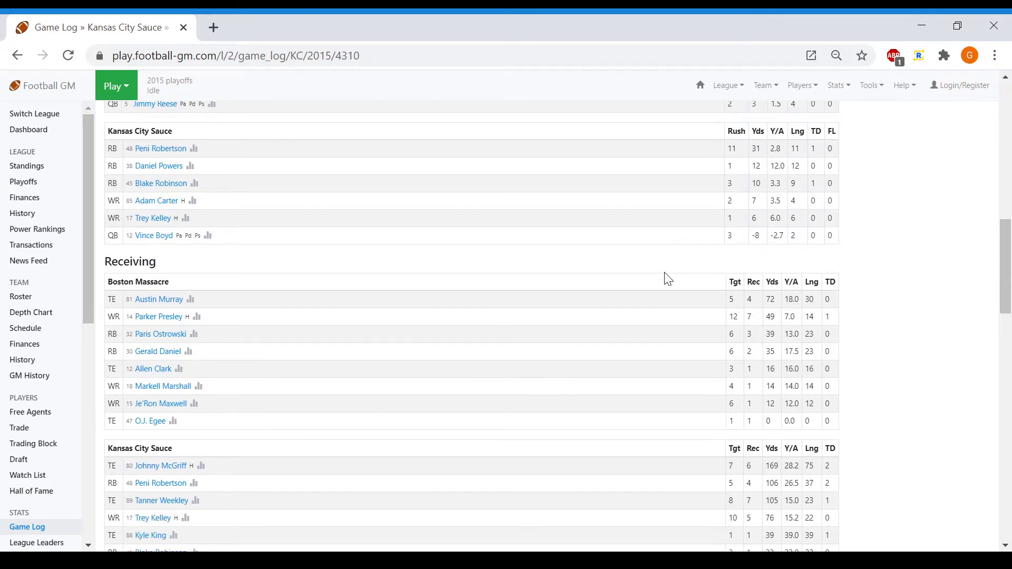
key(Home)
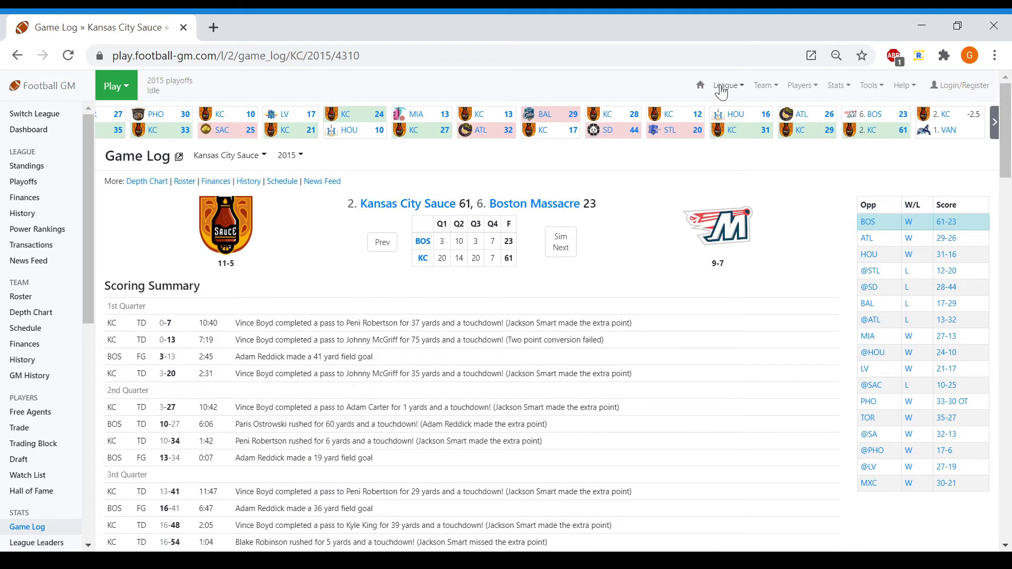
From the playoff bracket, start Kansas City's game against Vancouver as a live simulation
click(722, 93)
click(709, 131)
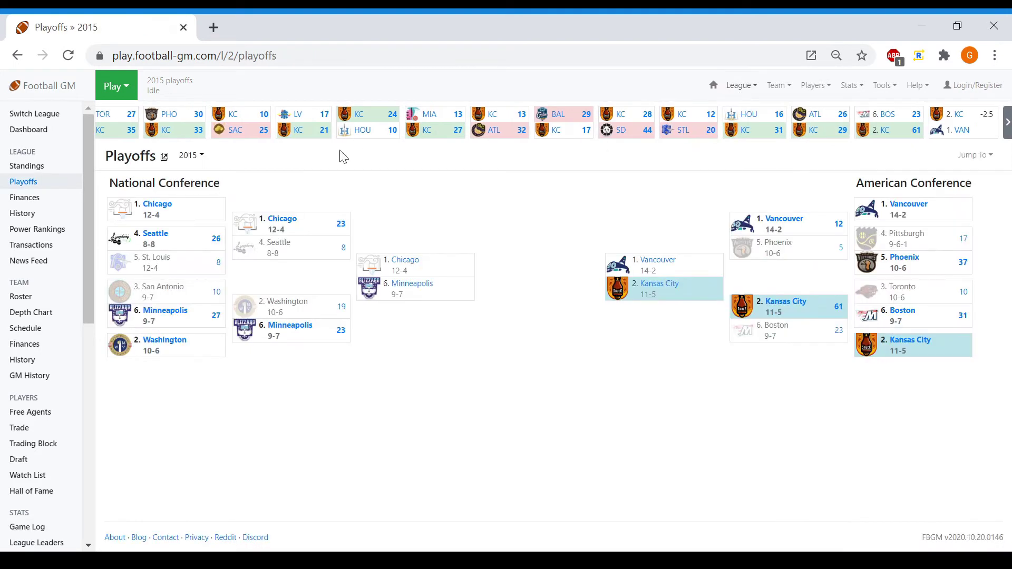
click(116, 87)
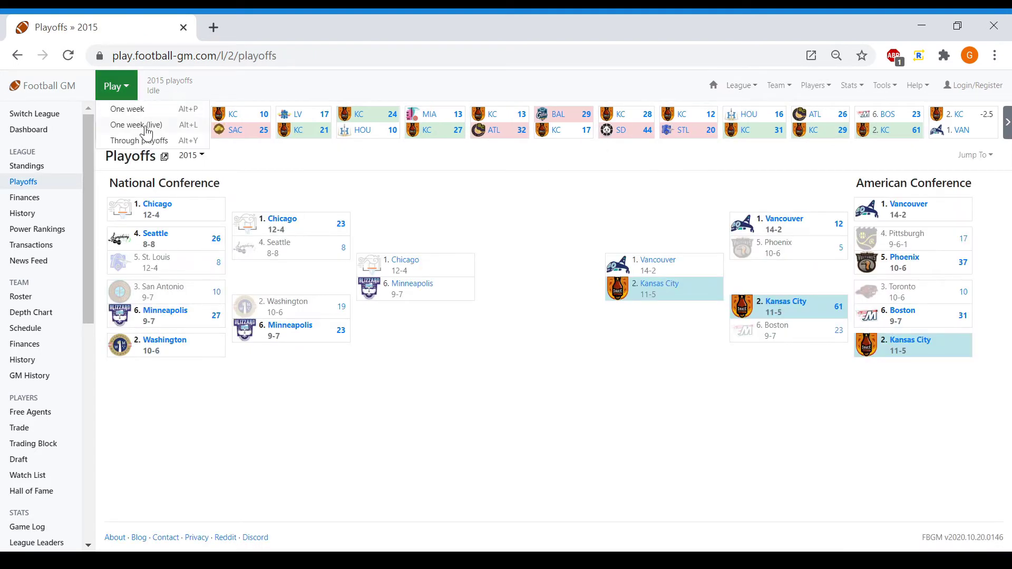
click(146, 124)
click(363, 239)
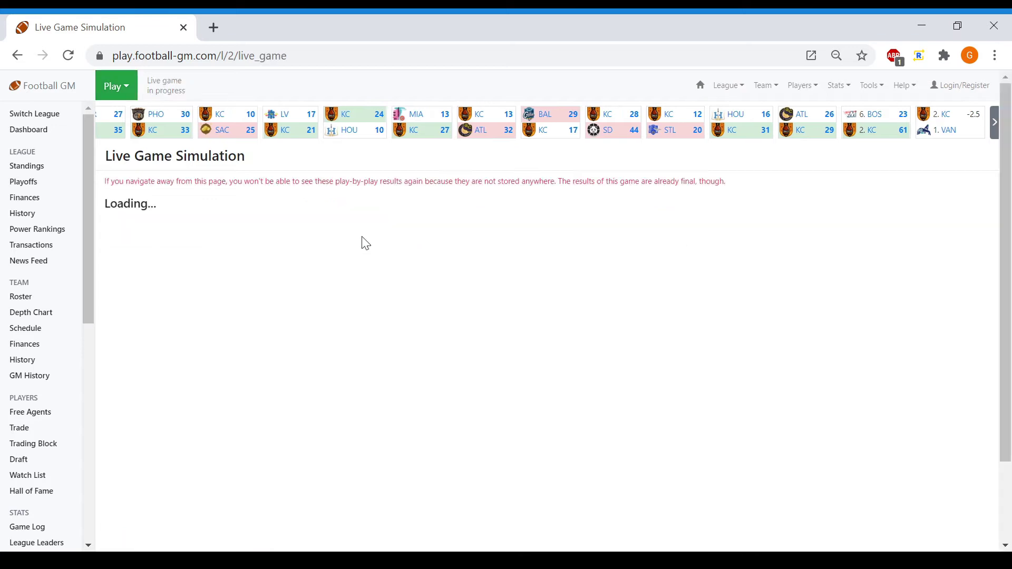
Pause the play-by-play and fast-forward quarter by quarter to the start of the fourth
click(793, 206)
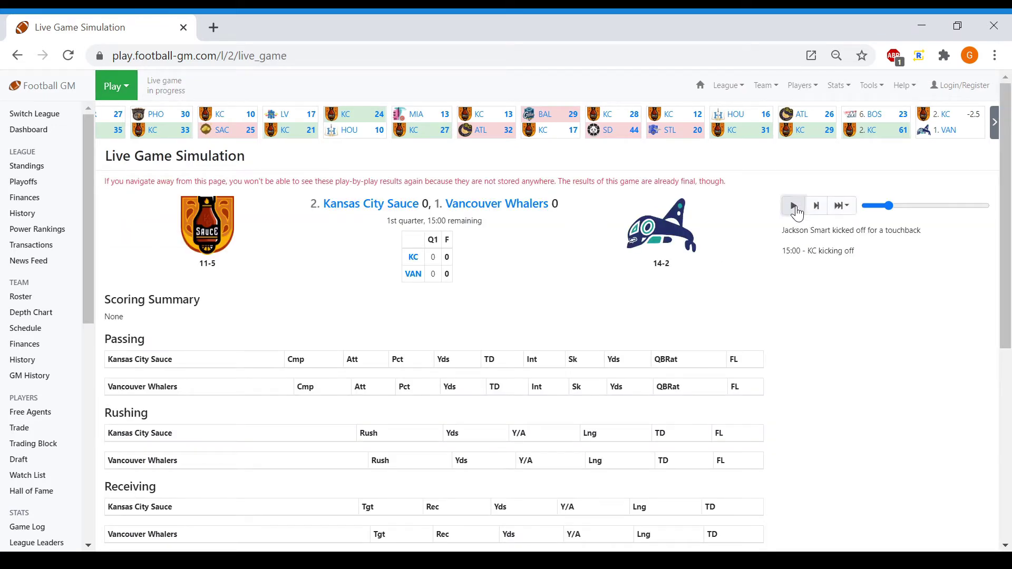
click(841, 206)
click(803, 278)
click(841, 206)
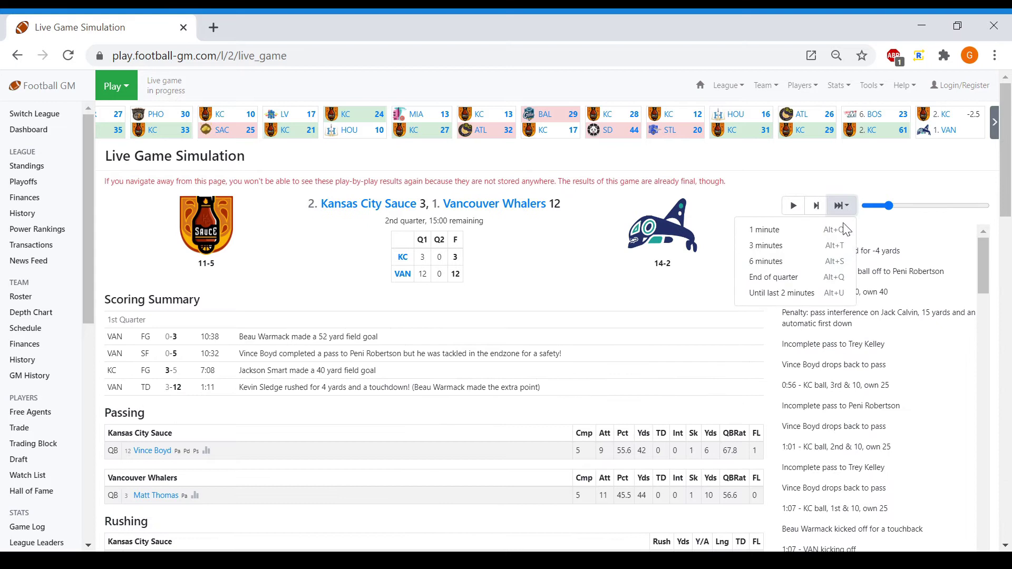
click(807, 277)
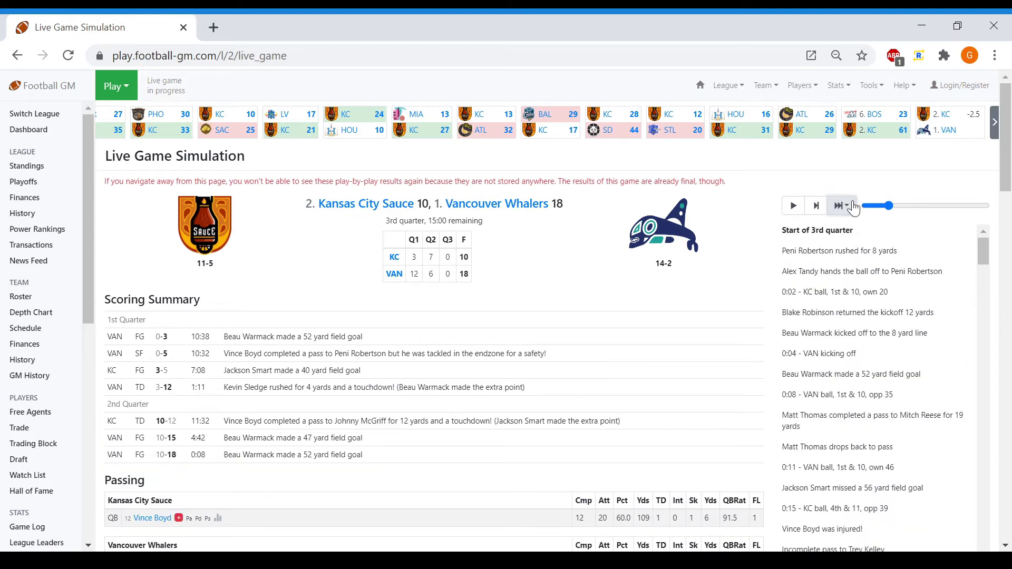
click(843, 206)
click(798, 278)
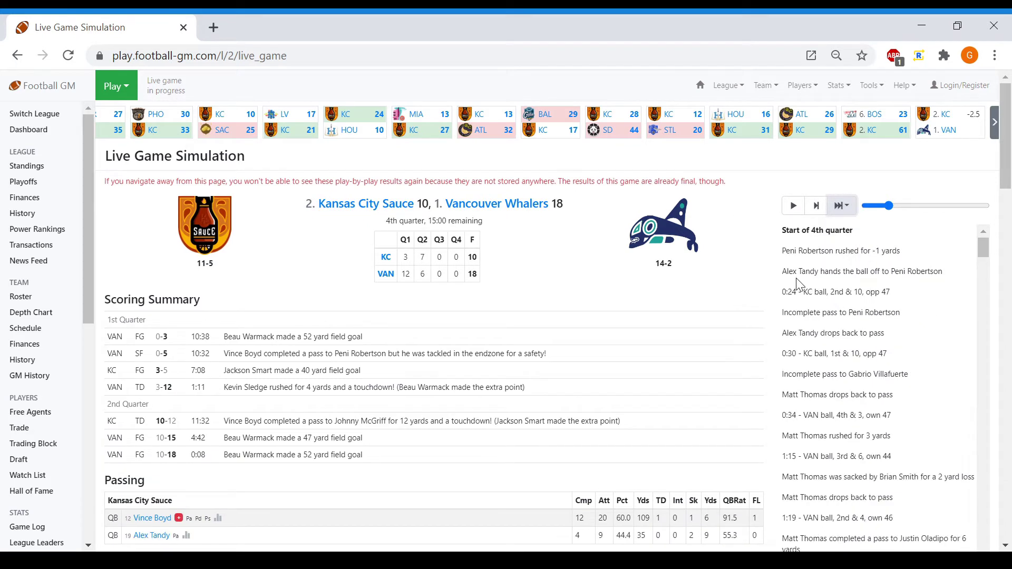
drag(1009, 178, 998, 224)
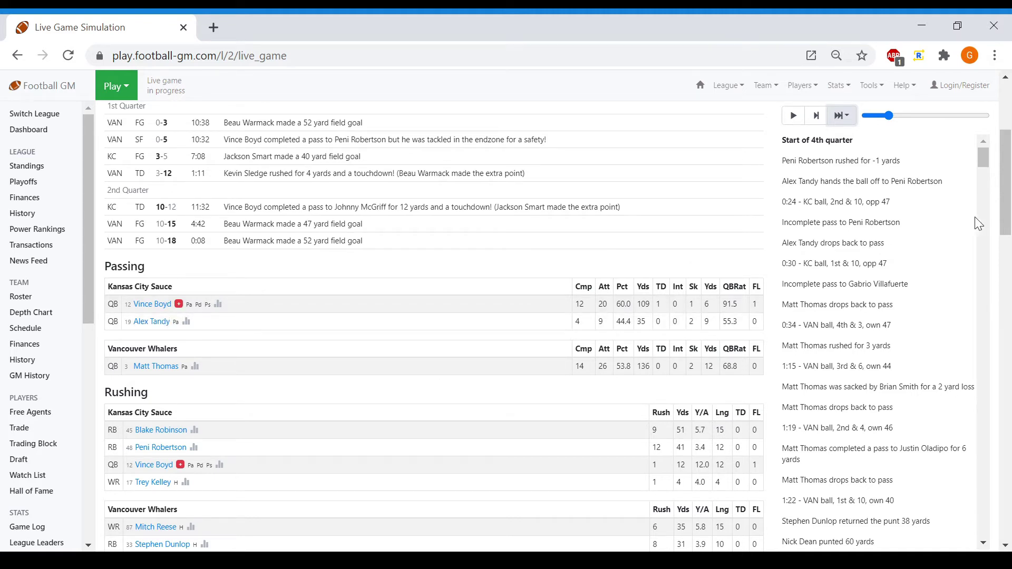
mouse_move(1005, 207)
mouse_down()
mouse_move(1010, 225)
mouse_move(968, 324)
mouse_move(995, 121)
mouse_up()
Step through fourth-quarter plays one at a time until 6:53 remains, Kansas City trailing 10-18
click(817, 207)
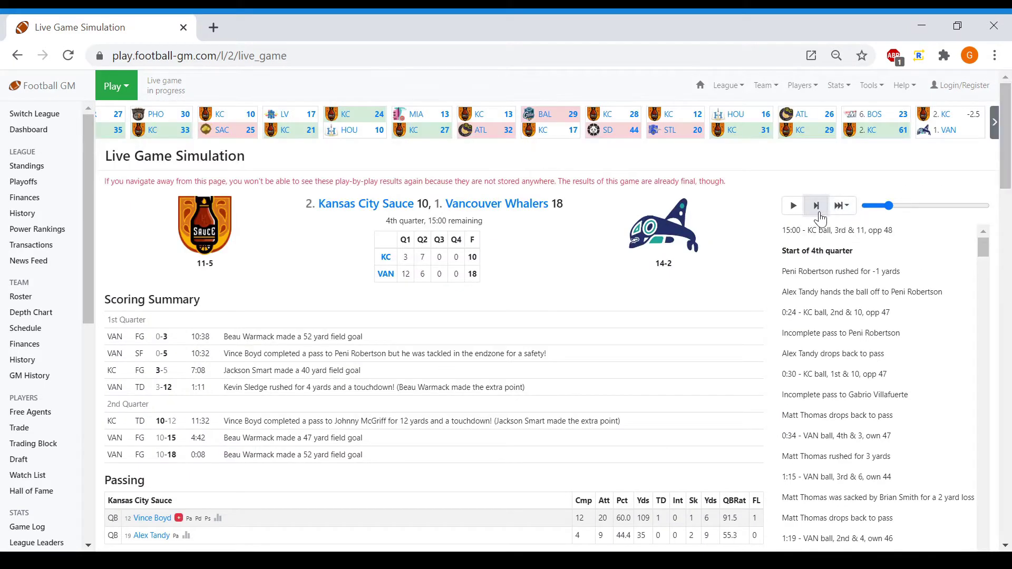
click(816, 208)
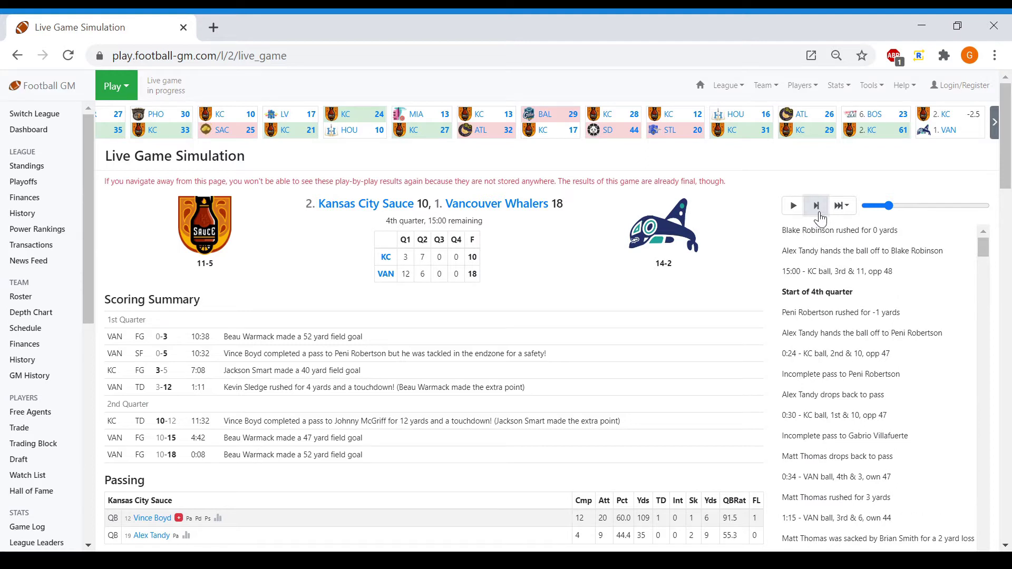
click(817, 207)
click(819, 214)
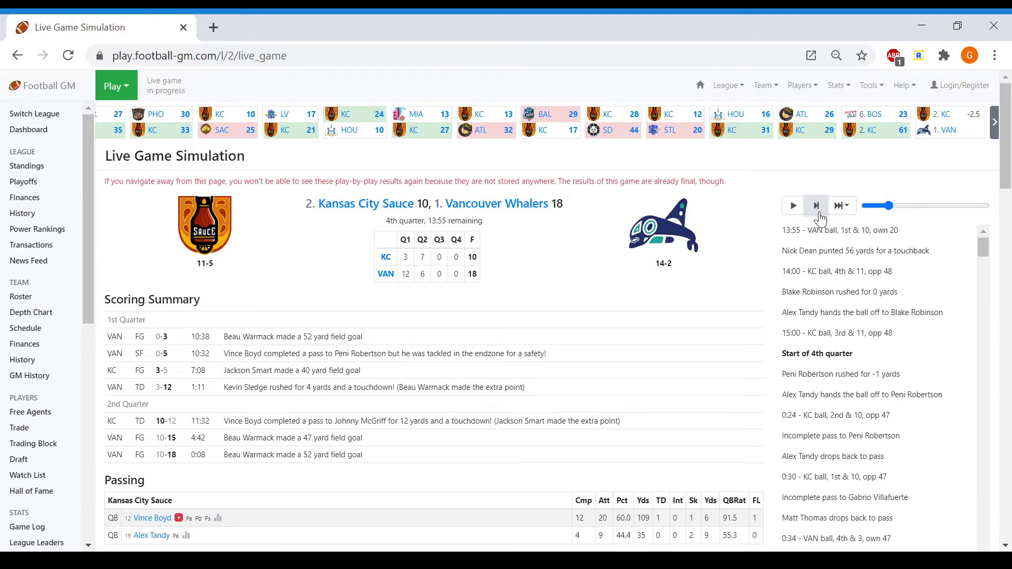
click(818, 214)
click(817, 213)
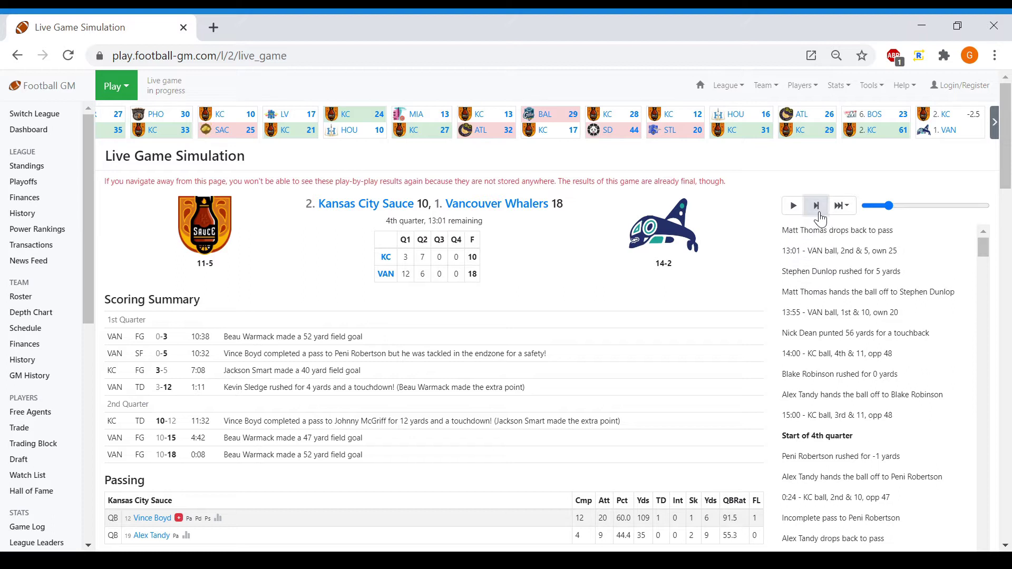
click(819, 212)
click(818, 212)
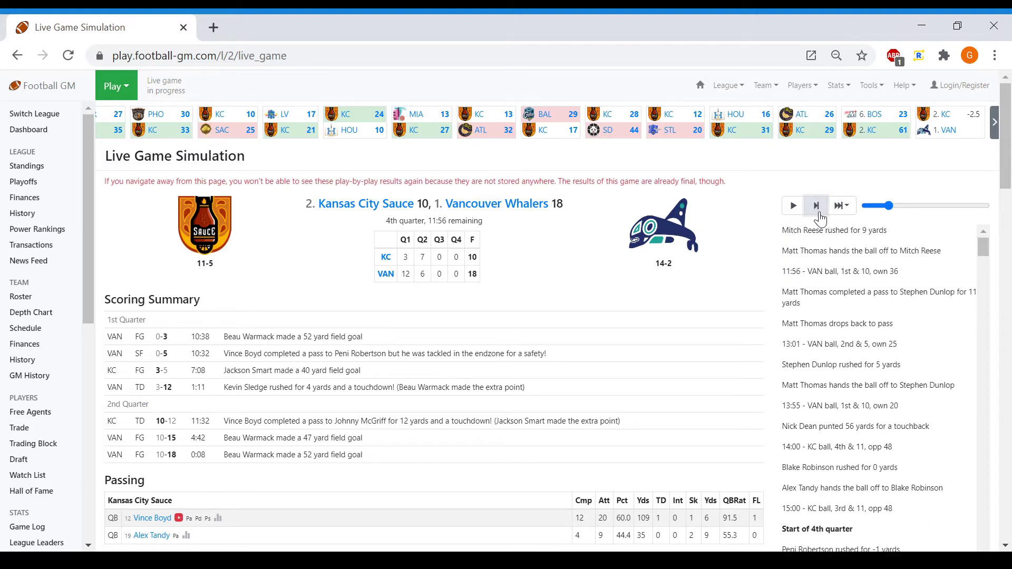
click(818, 214)
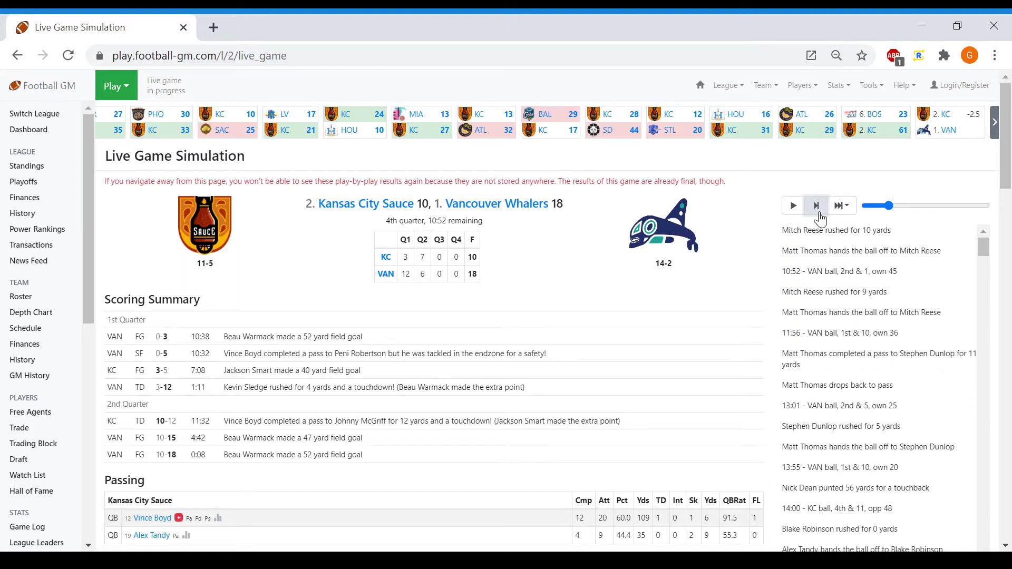
click(819, 214)
click(819, 214)
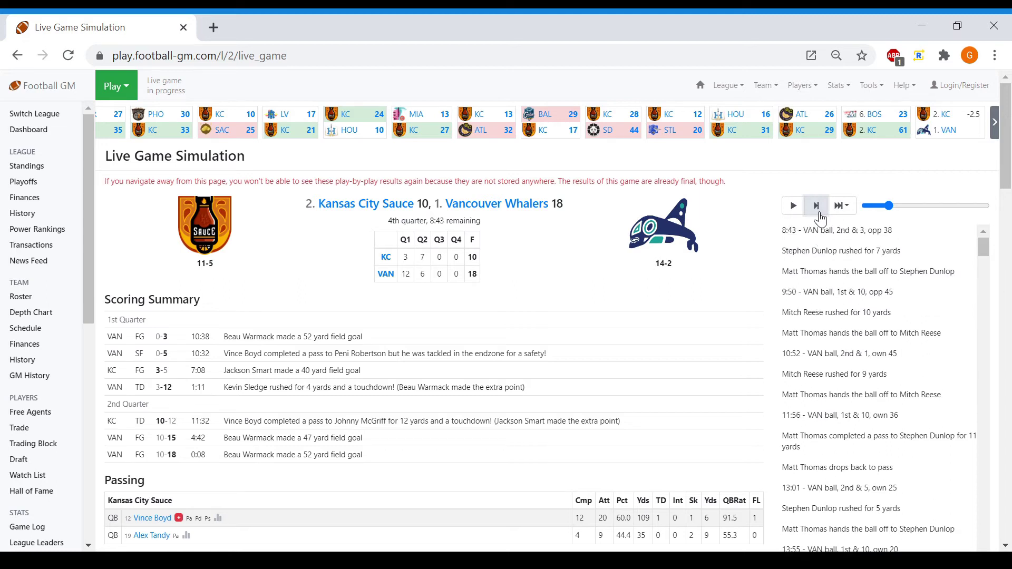
click(818, 214)
click(819, 213)
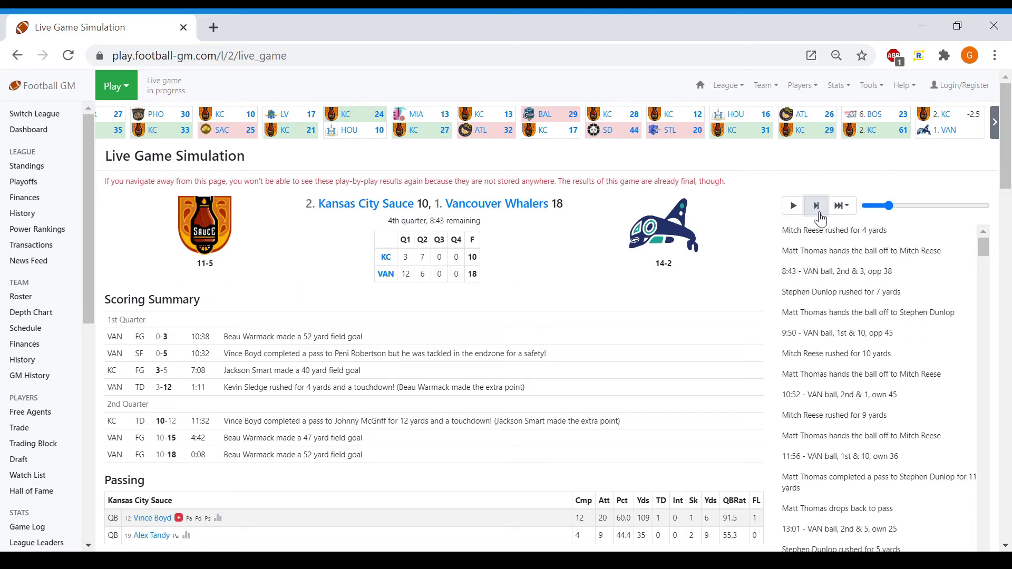
click(819, 214)
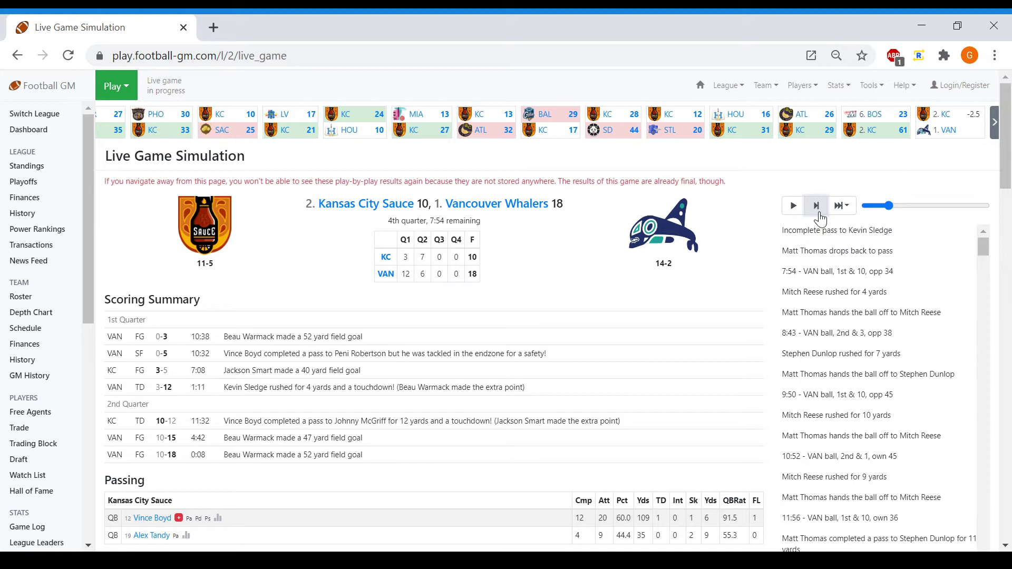
click(819, 214)
click(817, 206)
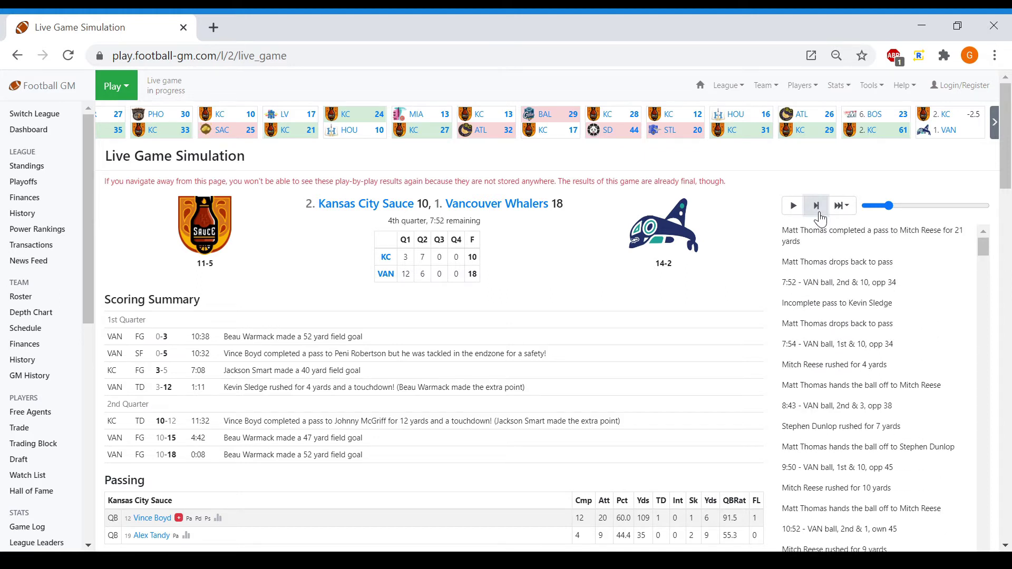
click(817, 206)
click(819, 214)
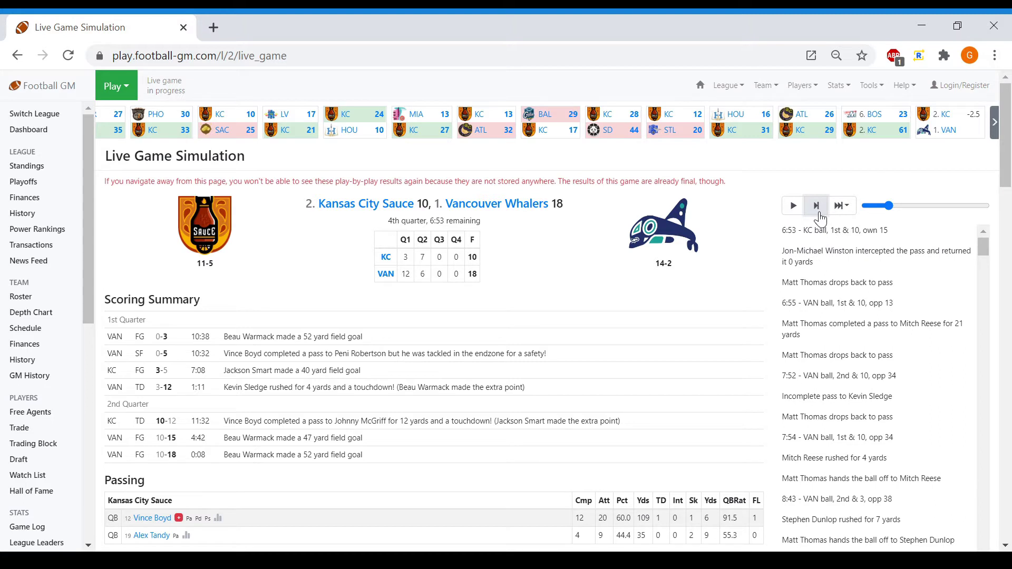
Advance the live game play by play through Kansas City's handoffs and passes
click(821, 215)
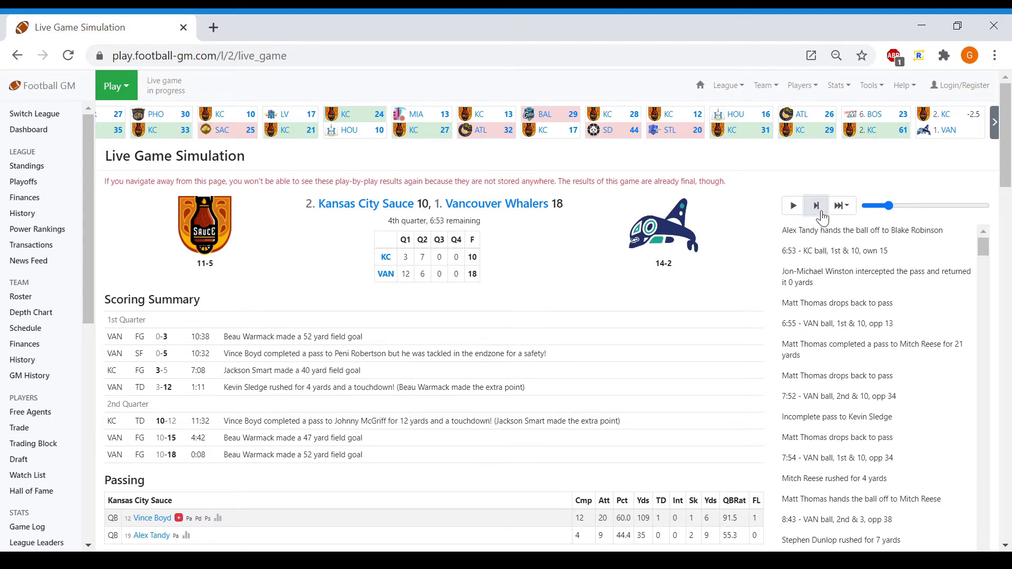
click(817, 206)
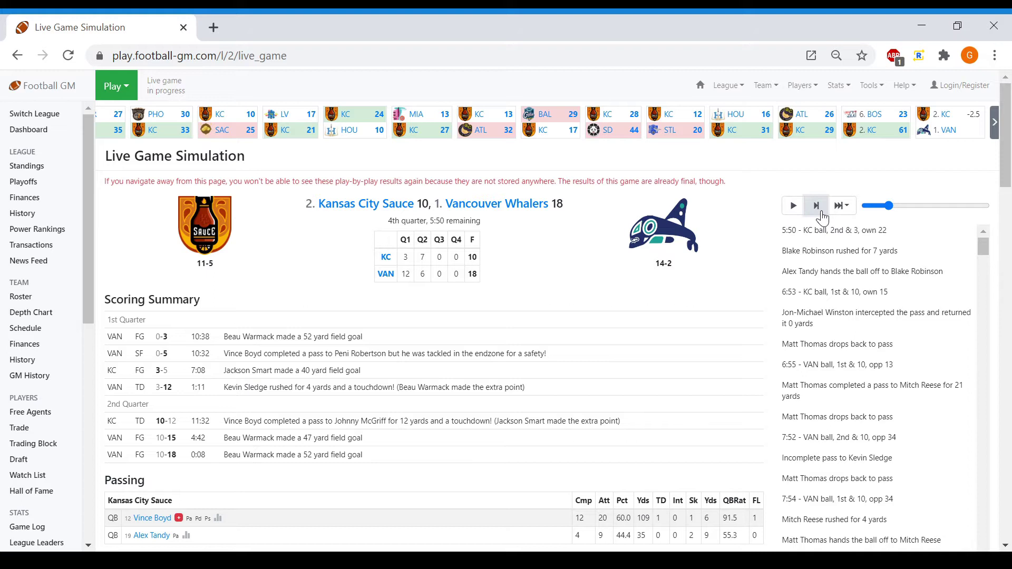
click(822, 214)
click(817, 206)
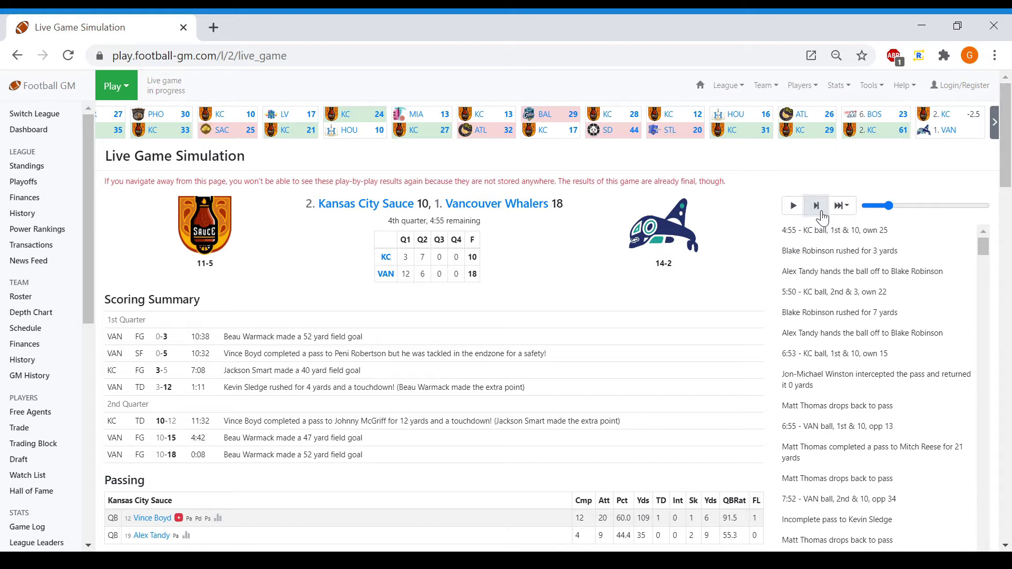
click(817, 205)
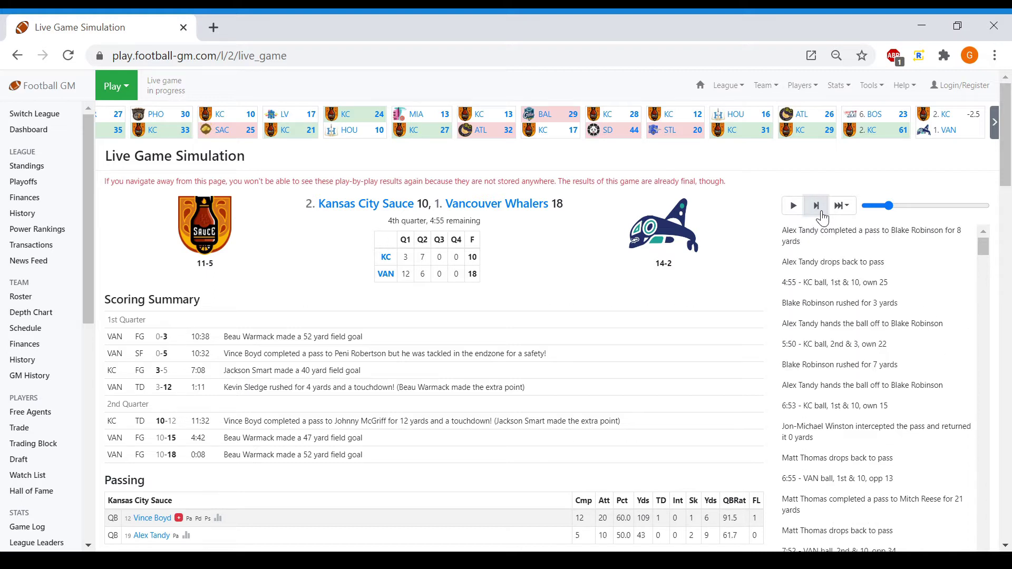
click(822, 215)
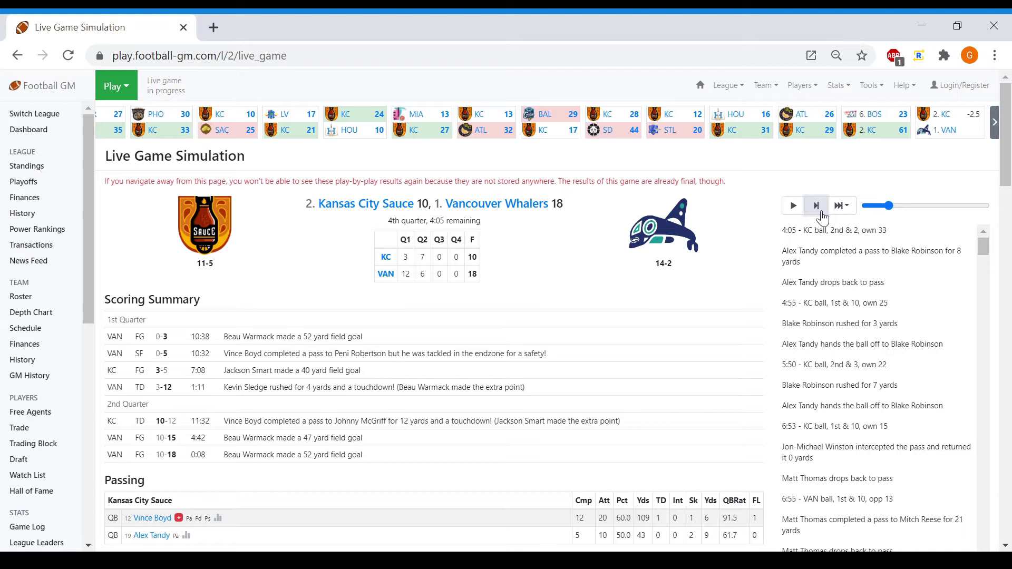
click(822, 215)
click(821, 215)
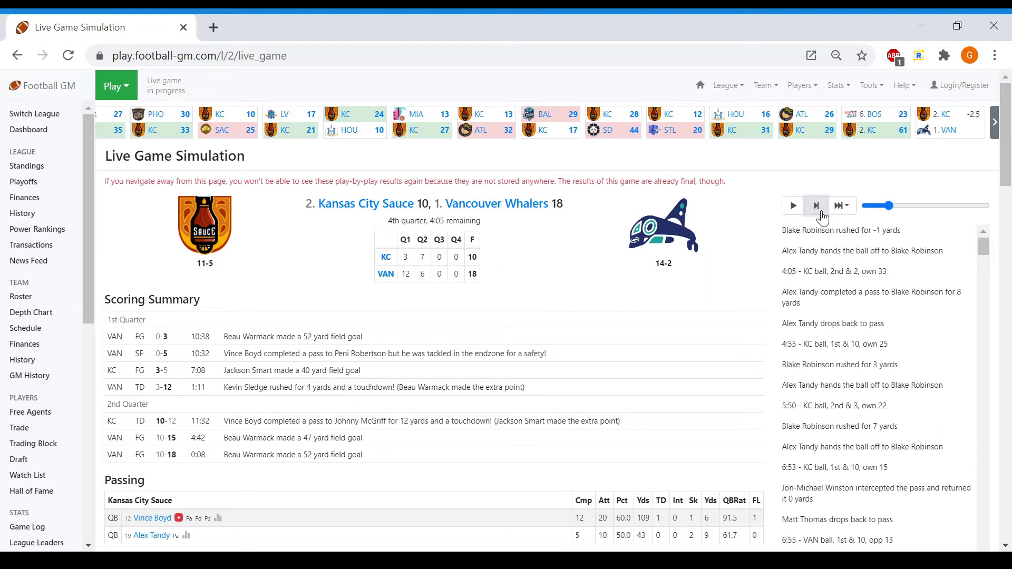
click(822, 215)
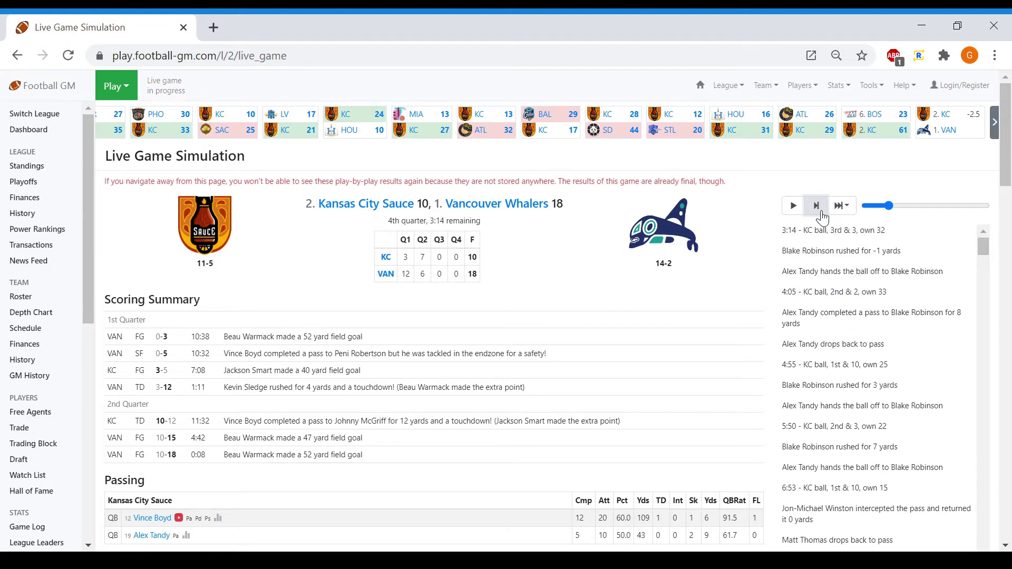
click(822, 215)
click(822, 215)
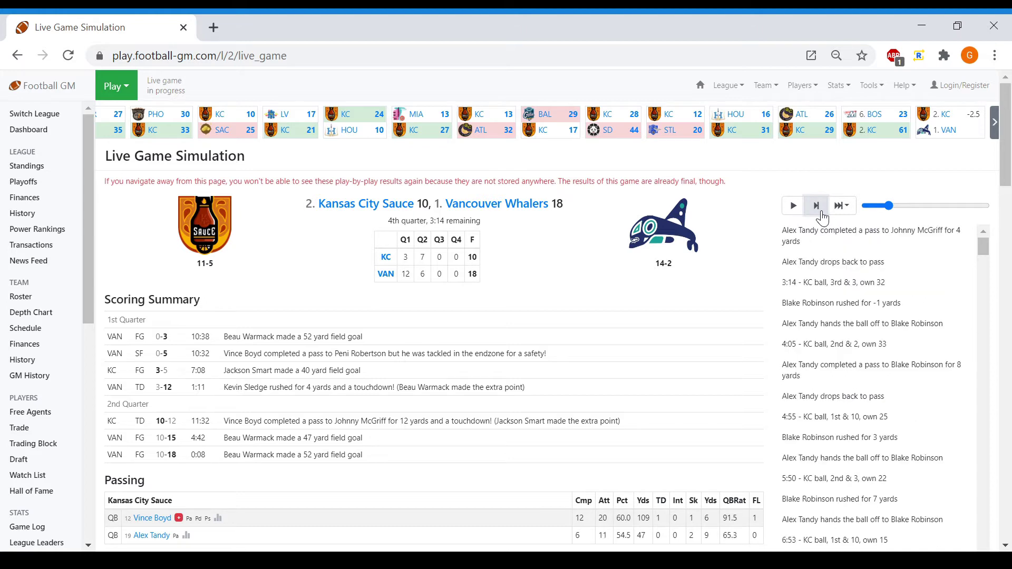
click(822, 216)
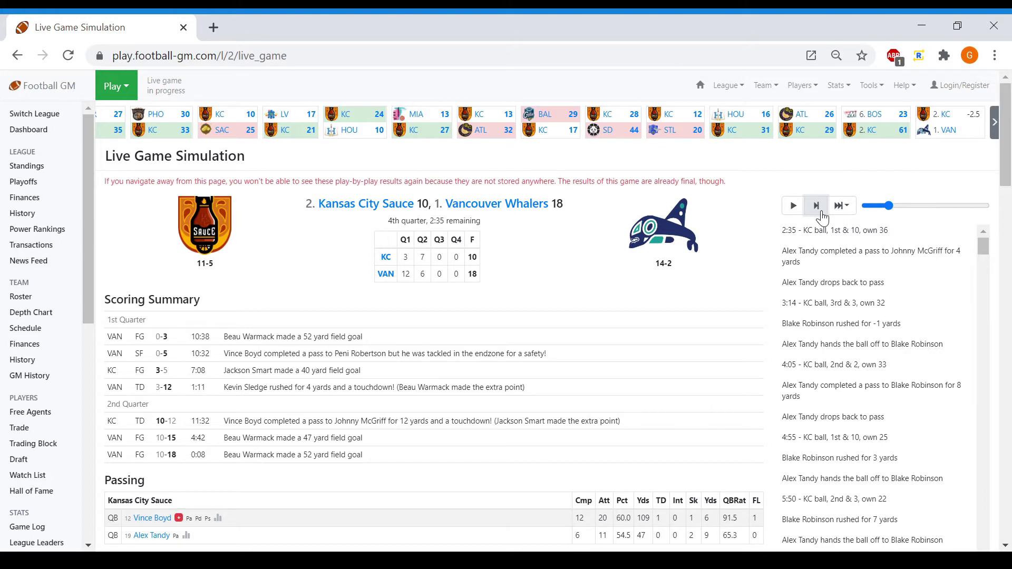
Continue the drive play by play to Vancouver's 43 with 1:25 left
click(822, 216)
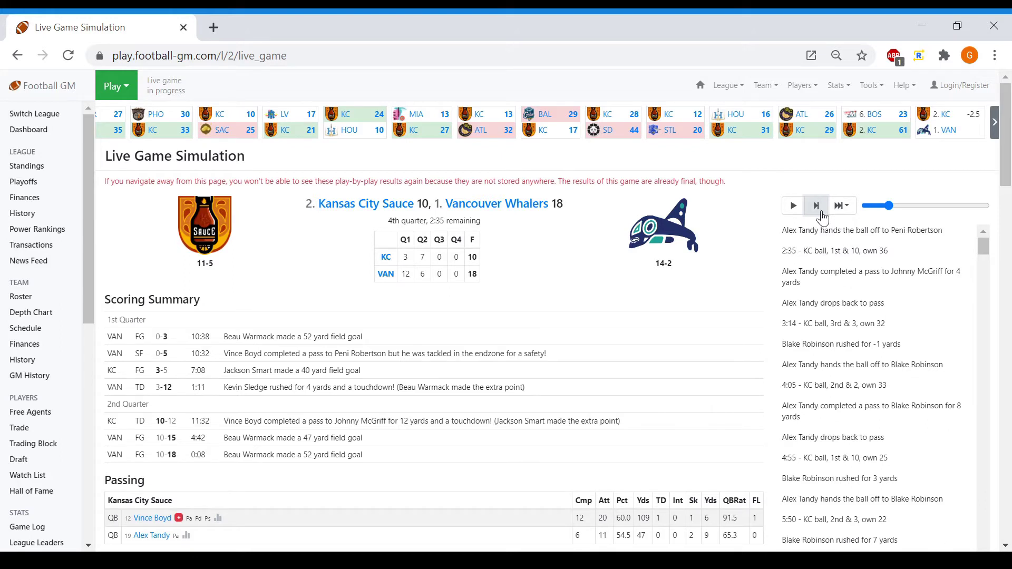
click(822, 215)
click(821, 215)
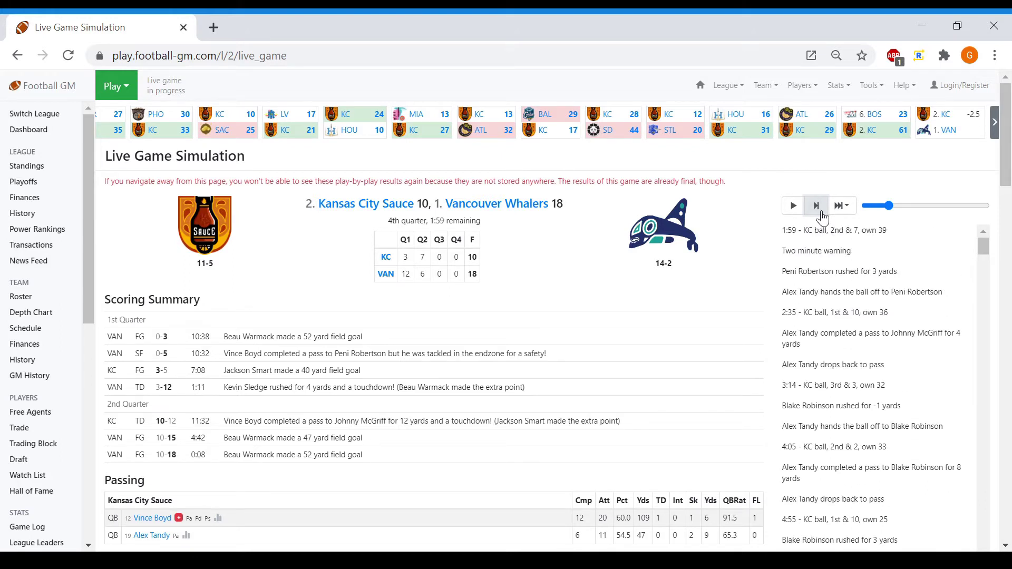
click(822, 216)
click(821, 215)
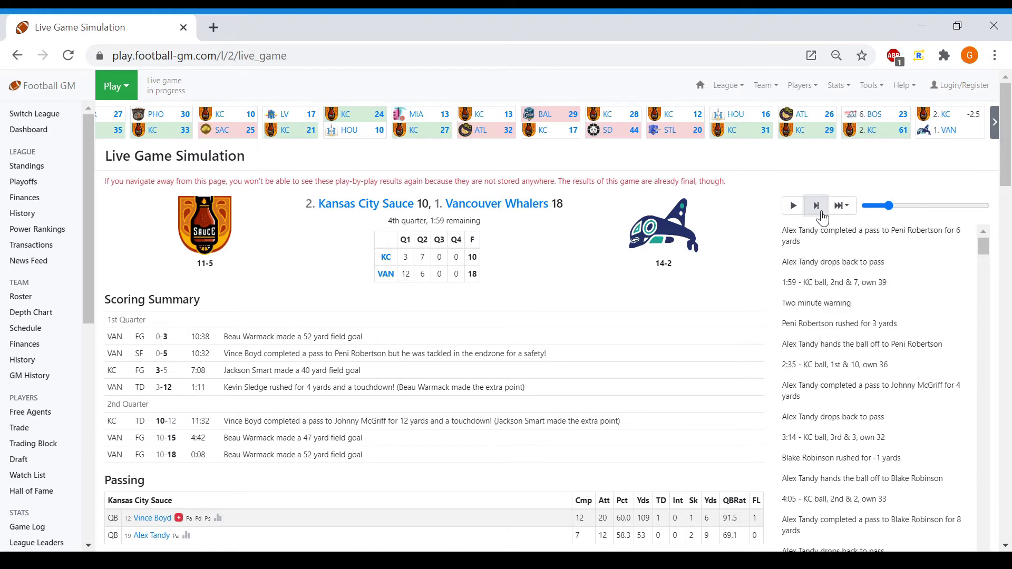
click(821, 215)
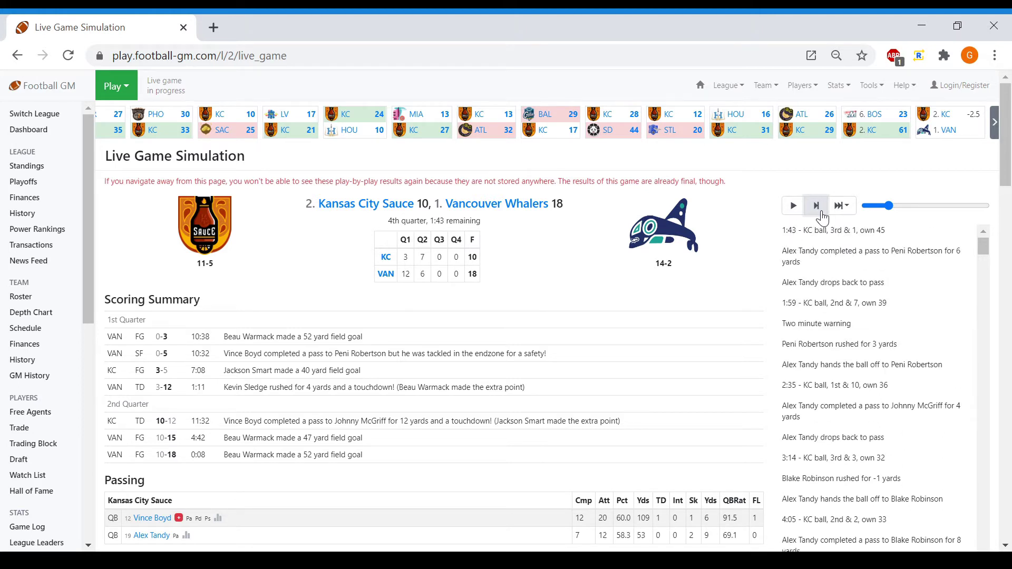
click(817, 206)
click(822, 215)
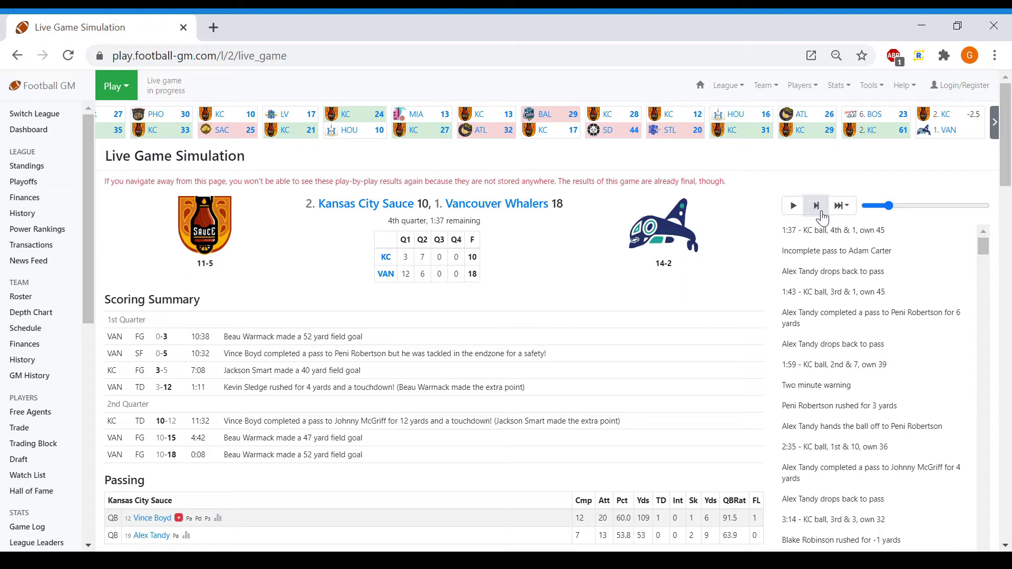
click(822, 216)
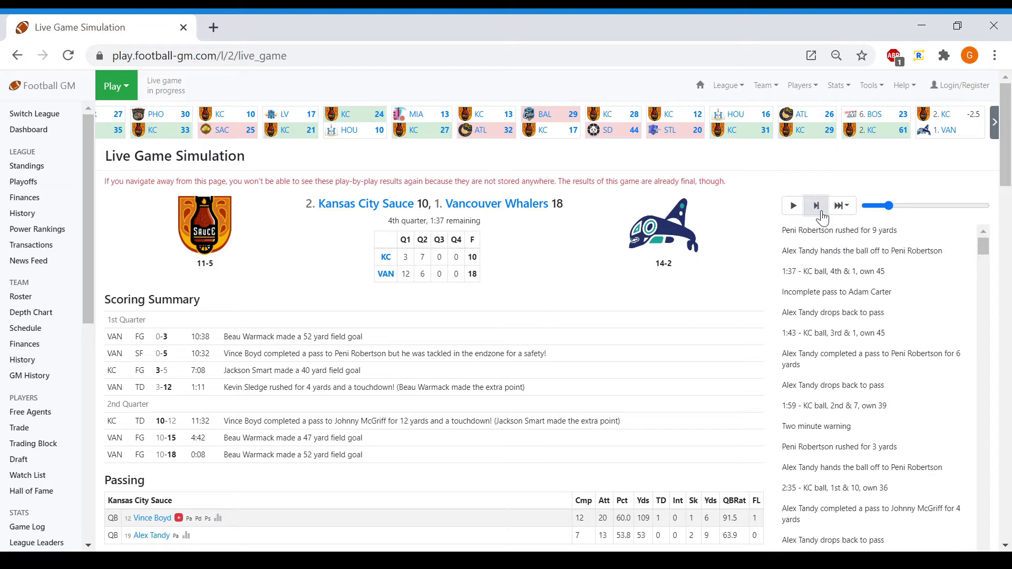
click(817, 206)
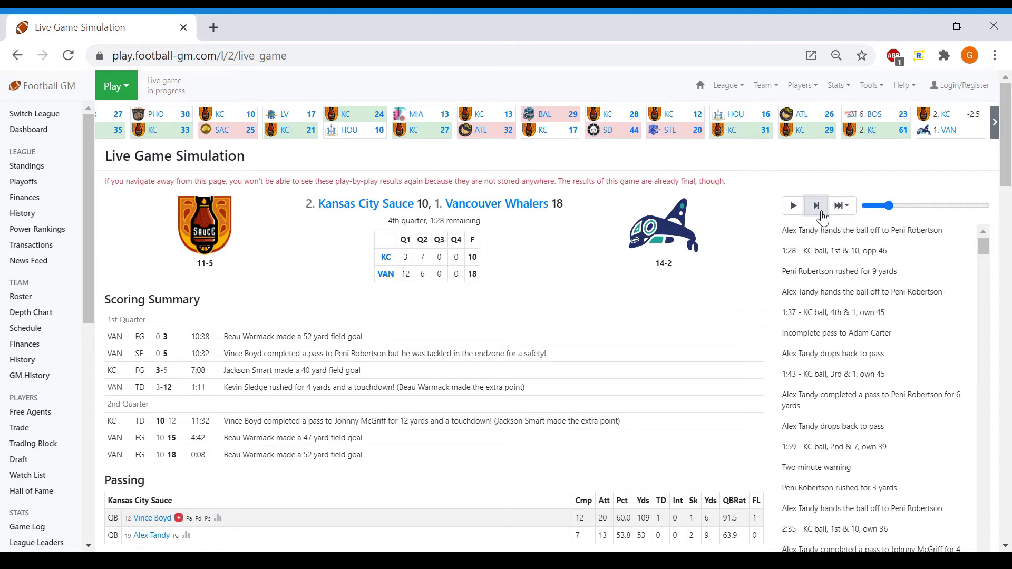
click(821, 215)
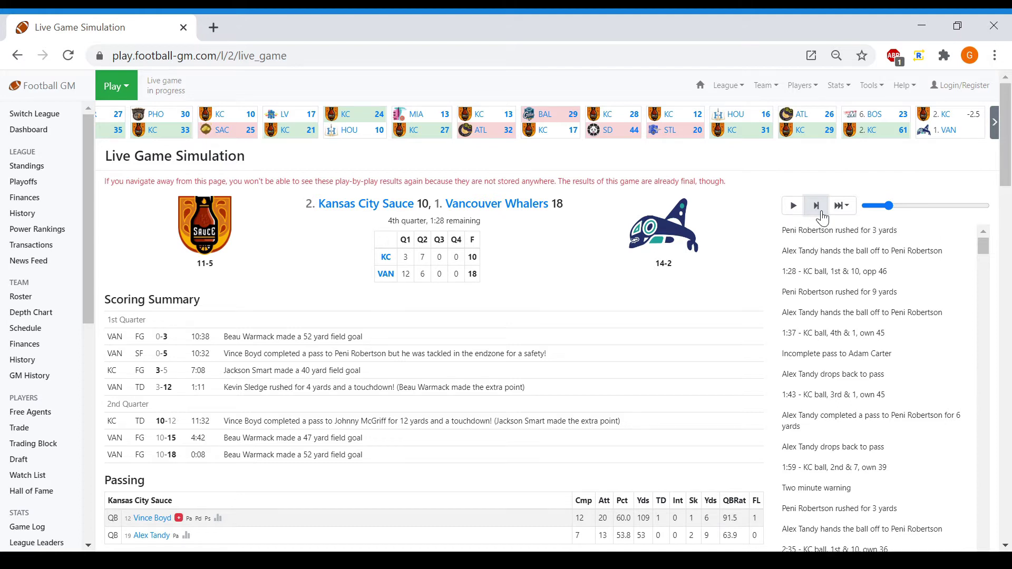
click(822, 215)
Step through the plays around the interception one at a time
click(821, 216)
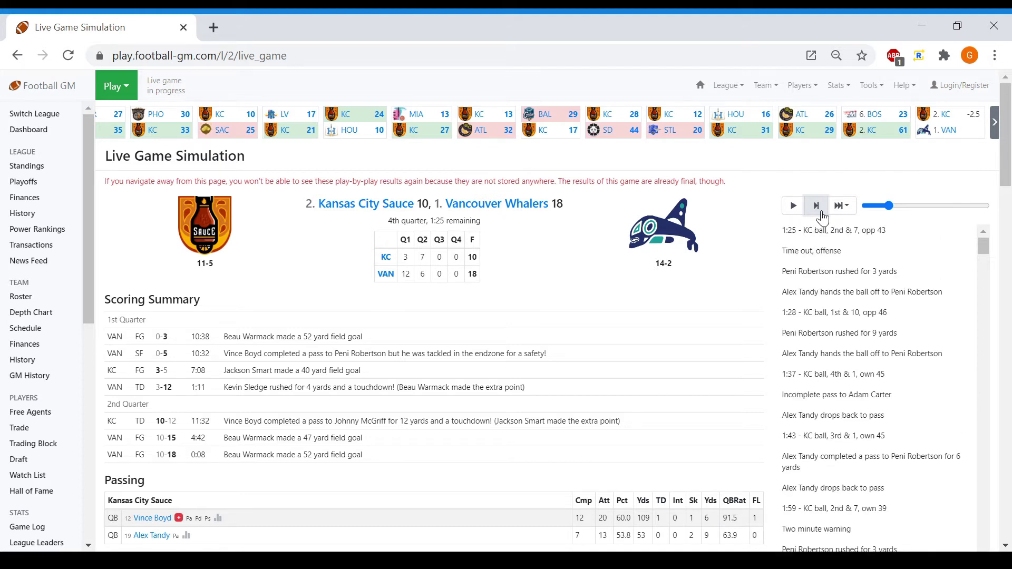
click(822, 215)
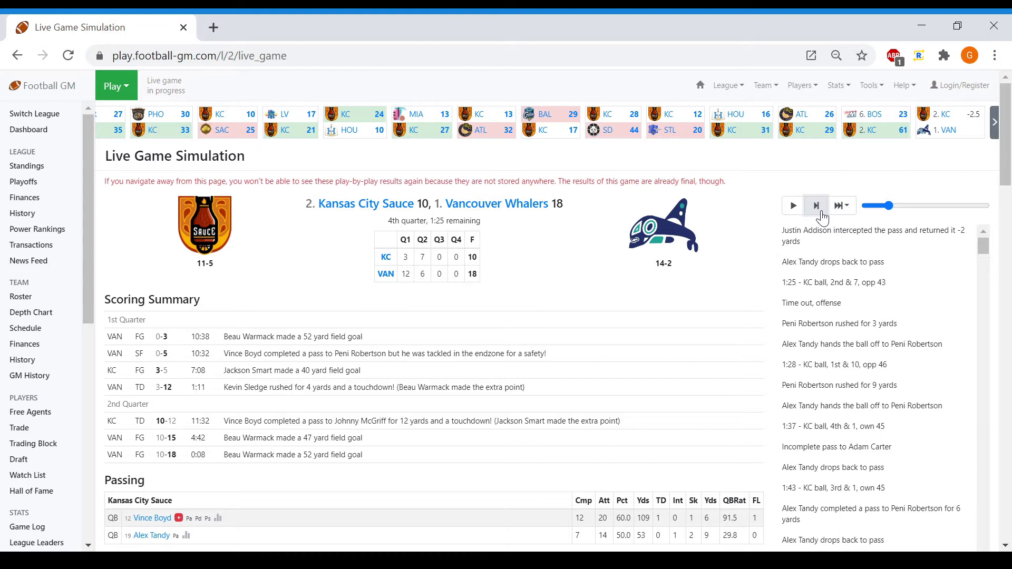
click(822, 215)
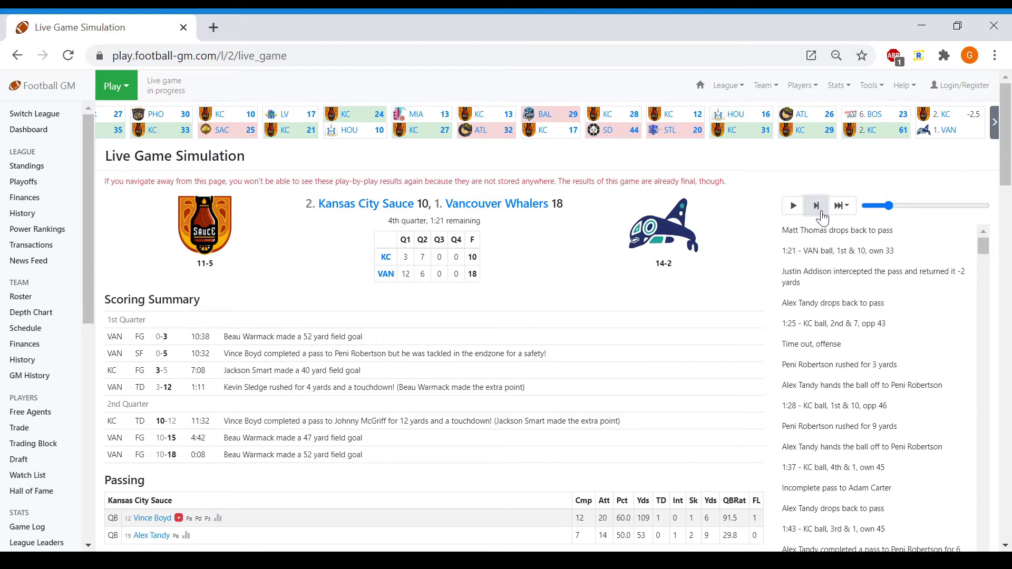
click(822, 215)
click(822, 215)
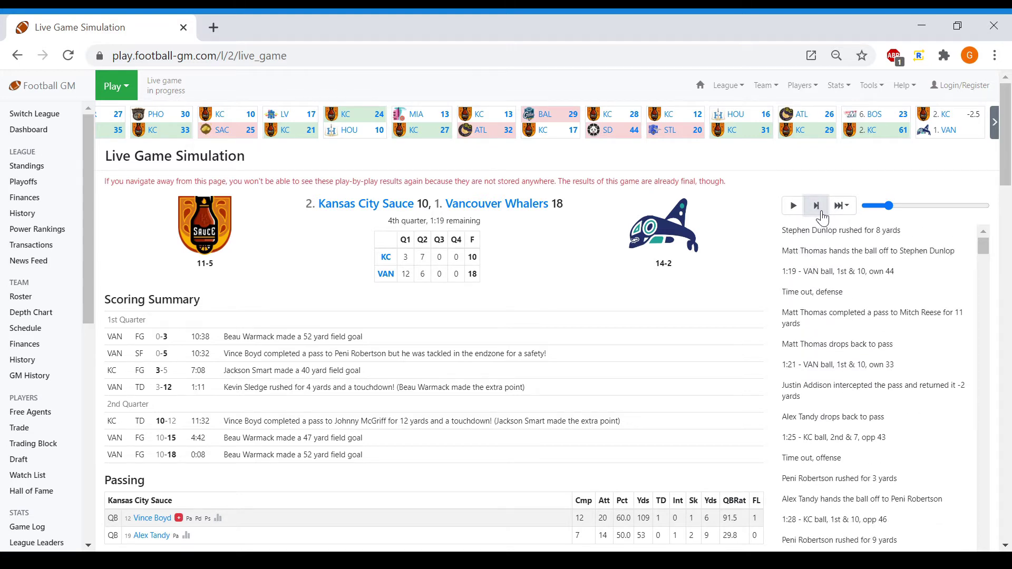
click(822, 215)
click(822, 215)
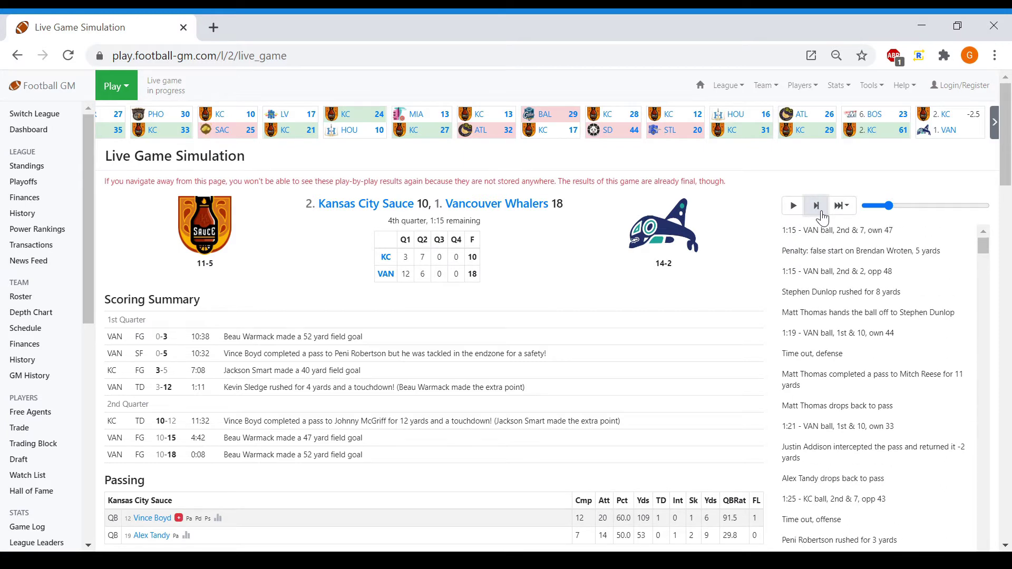
click(822, 215)
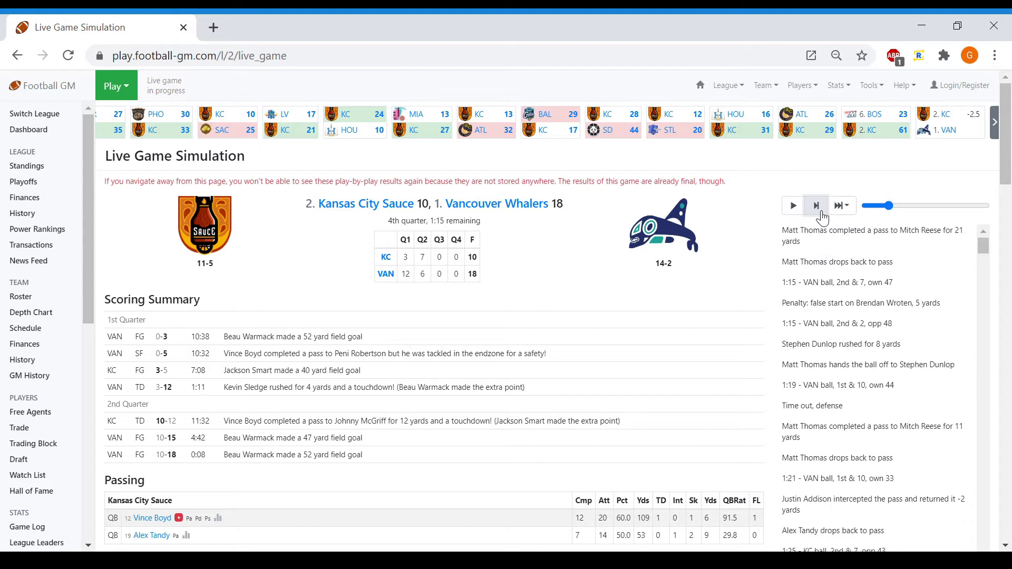
Advance through Vancouver's missed 54-yard field goal and Kansas City's runs until 0:03 remains
click(821, 215)
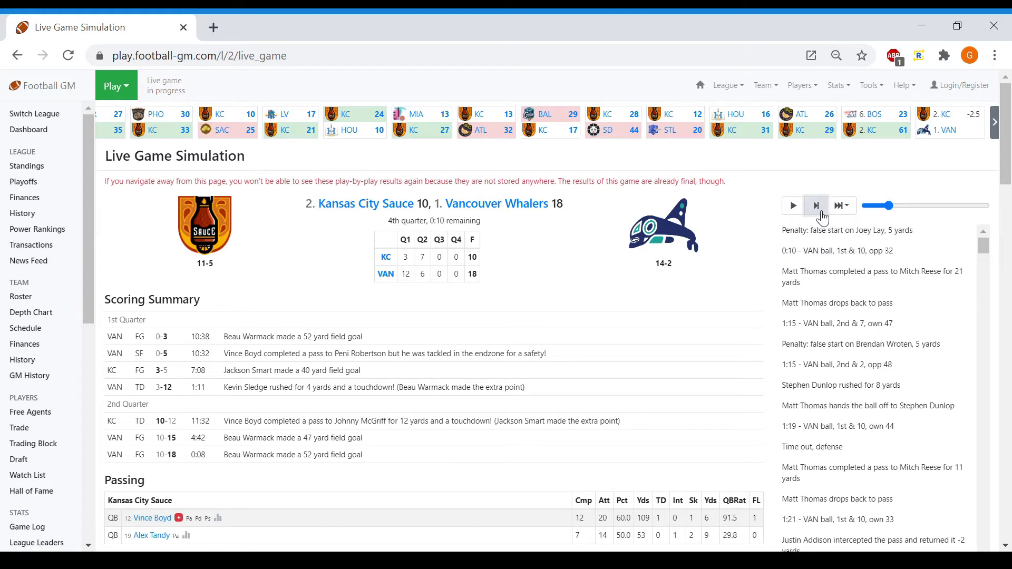
click(822, 215)
click(822, 215)
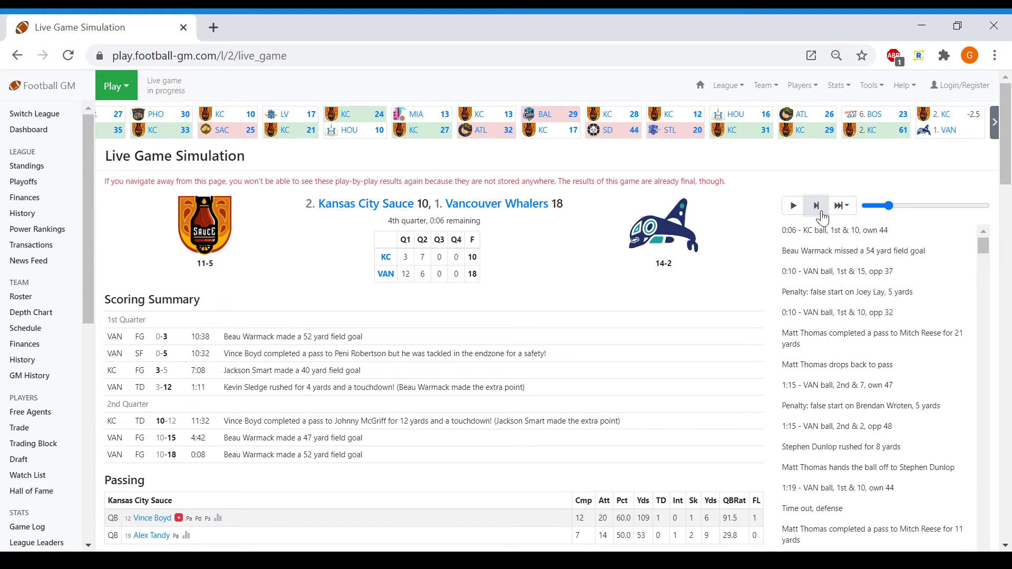
click(817, 206)
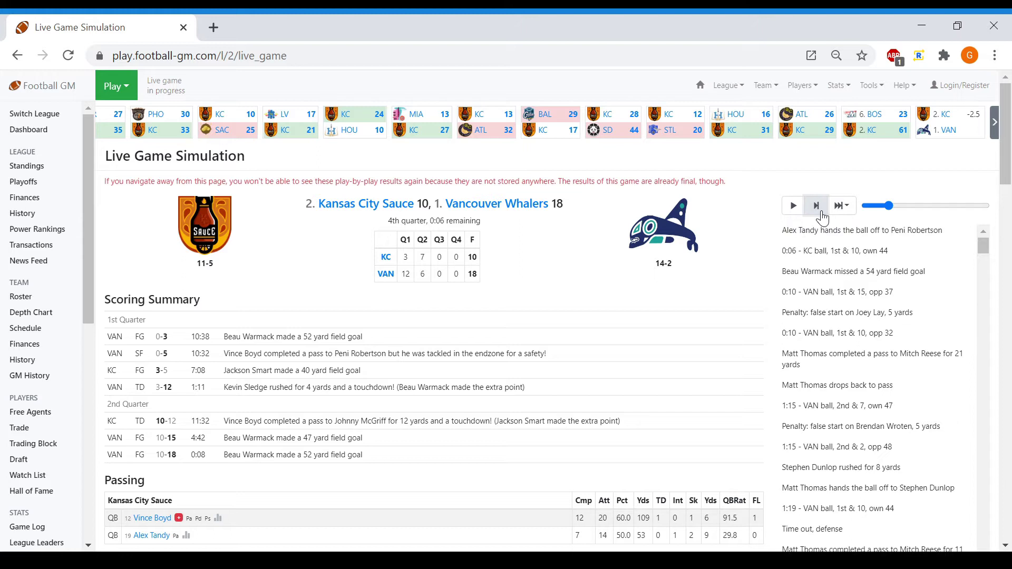
click(816, 207)
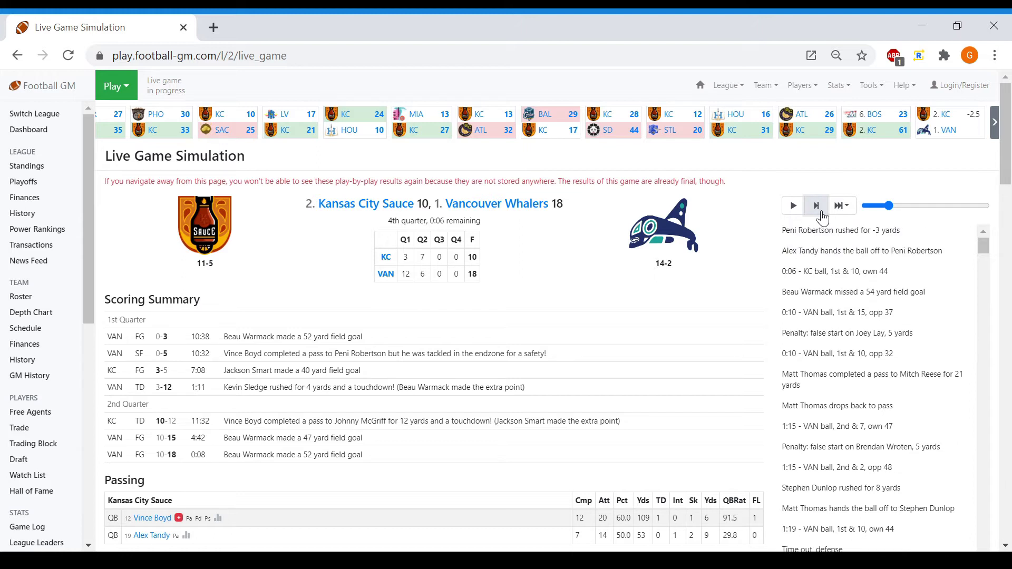
click(817, 206)
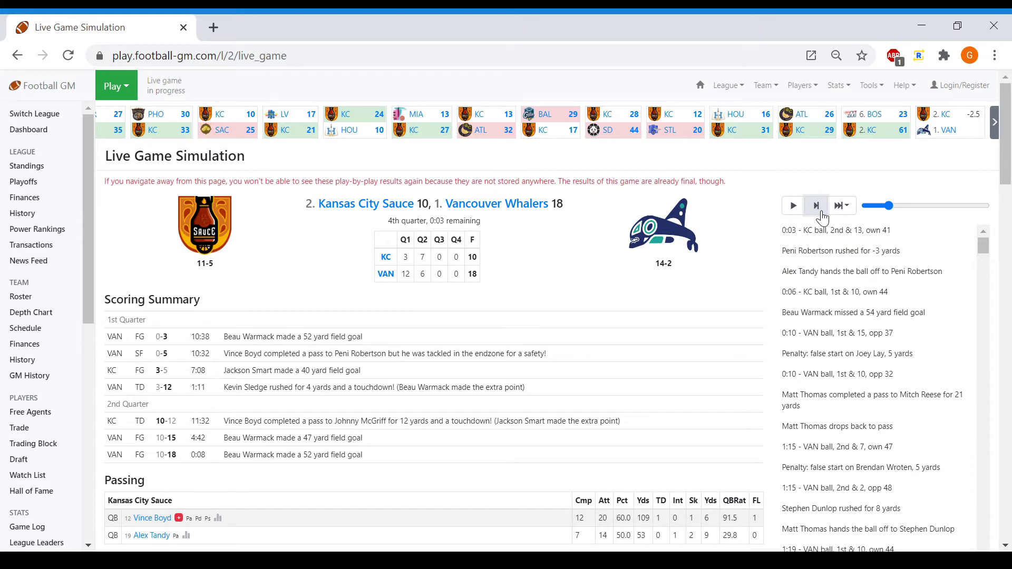
click(816, 205)
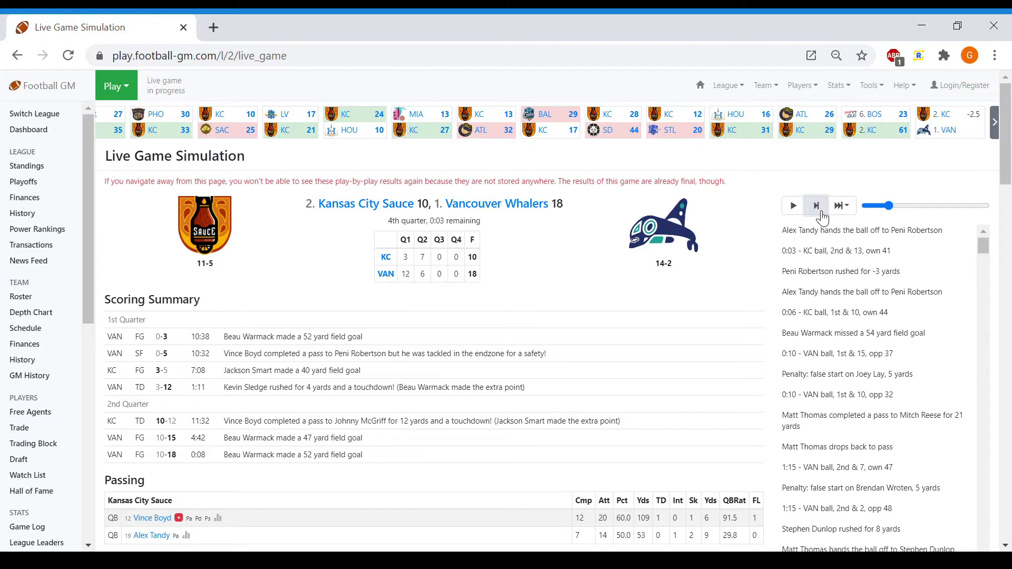
click(816, 206)
Play out the final plays to end the game, Vancouver winning 18-10
click(816, 205)
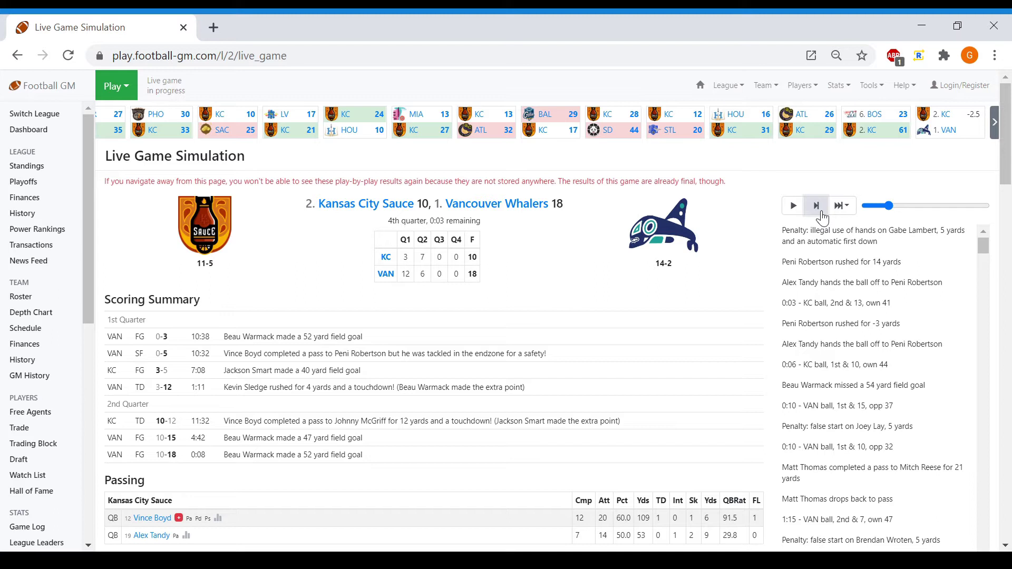
click(822, 211)
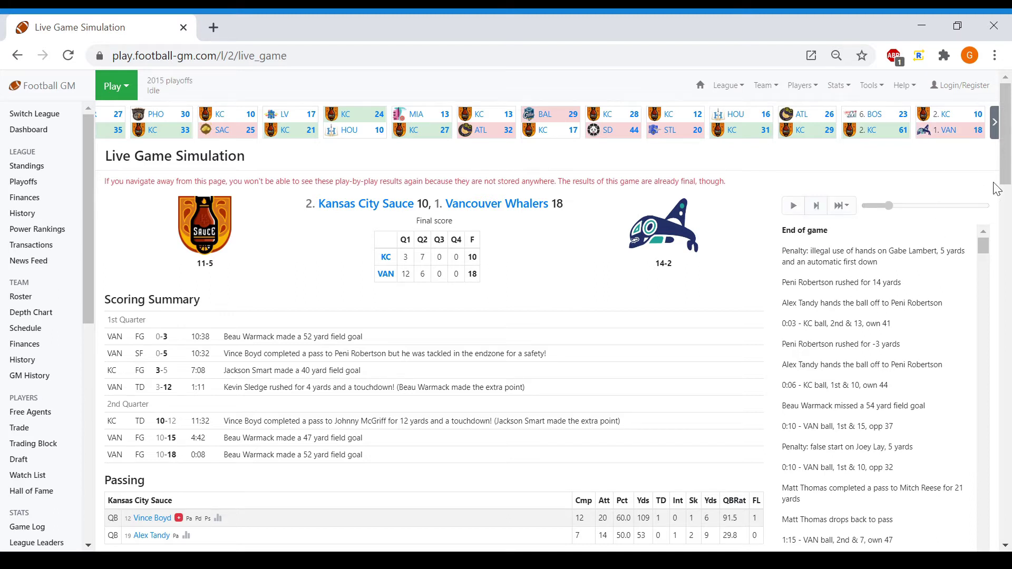
scroll(1007, 179, down, 1)
drag(1009, 173, 1001, 268)
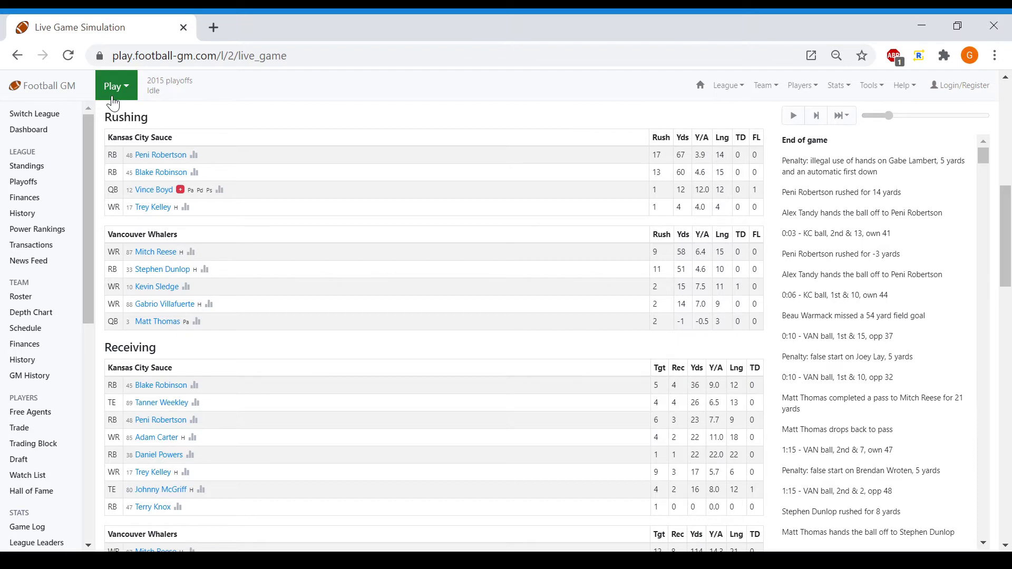
Simulate through the rest of the playoffs to reach the 2015 season summary
click(113, 99)
click(122, 141)
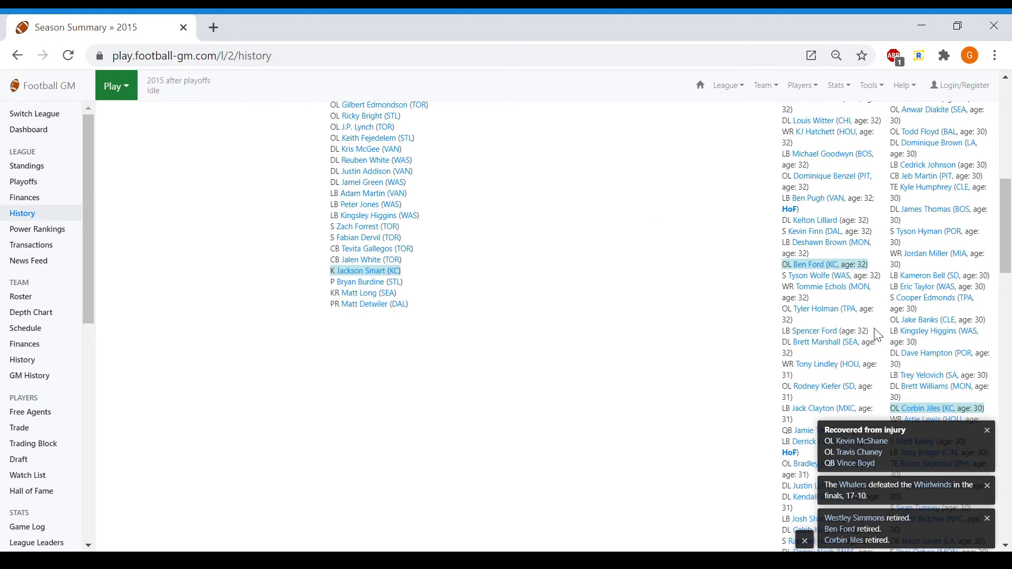
mouse_move(1006, 269)
mouse_down()
mouse_move(1005, 168)
mouse_move(1006, 184)
mouse_up()
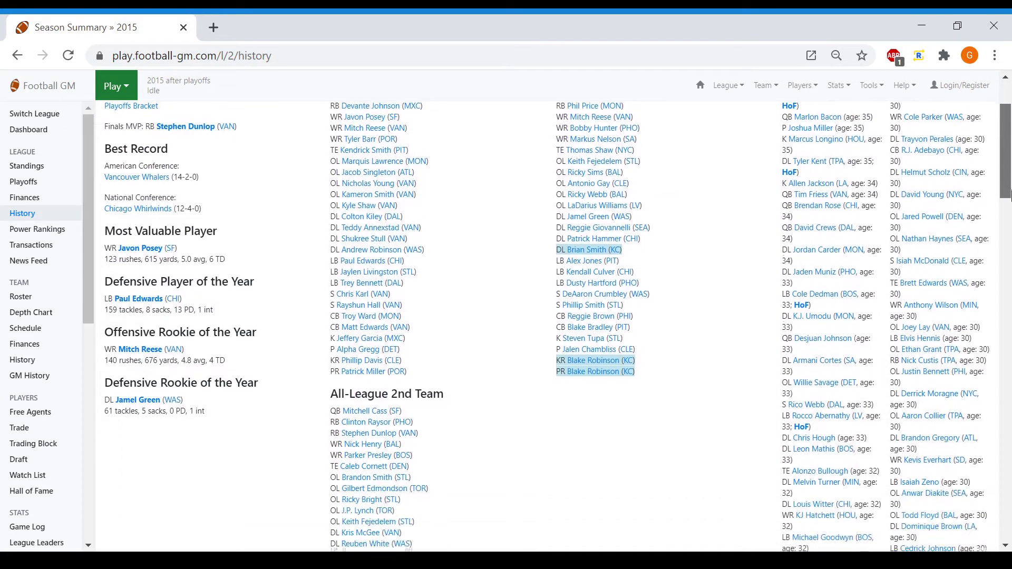
mouse_move(1006, 184)
mouse_down()
mouse_move(1009, 236)
mouse_move(1006, 168)
mouse_up()
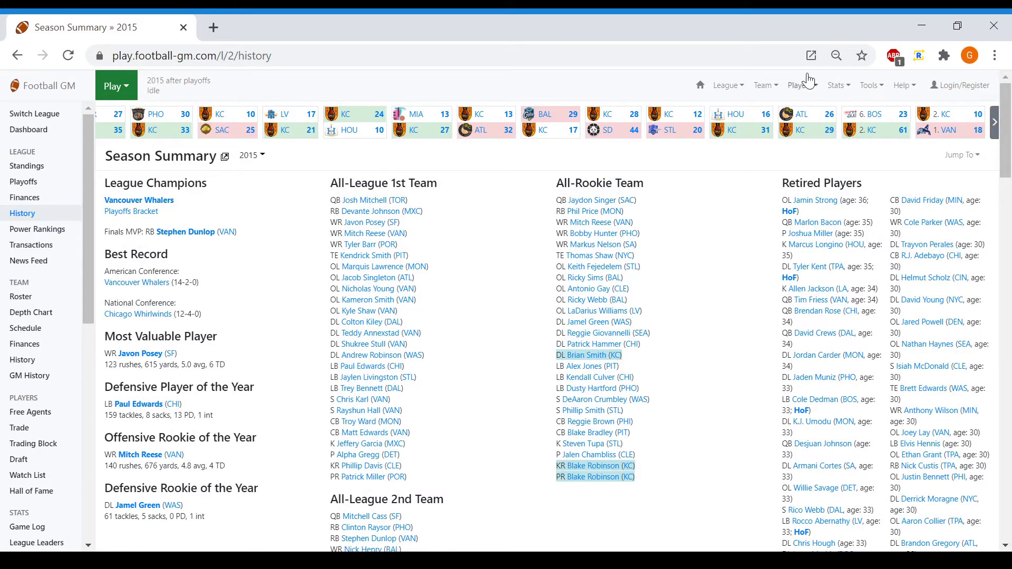
click(765, 85)
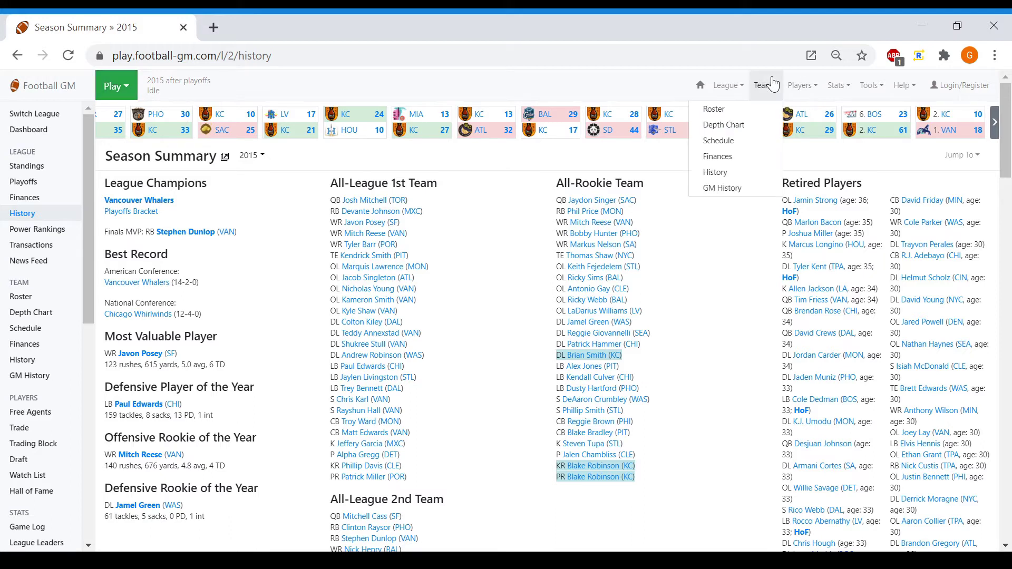
Check the depth chart, read the owner's annual evaluation and advance the league to the 2015 draft
click(748, 126)
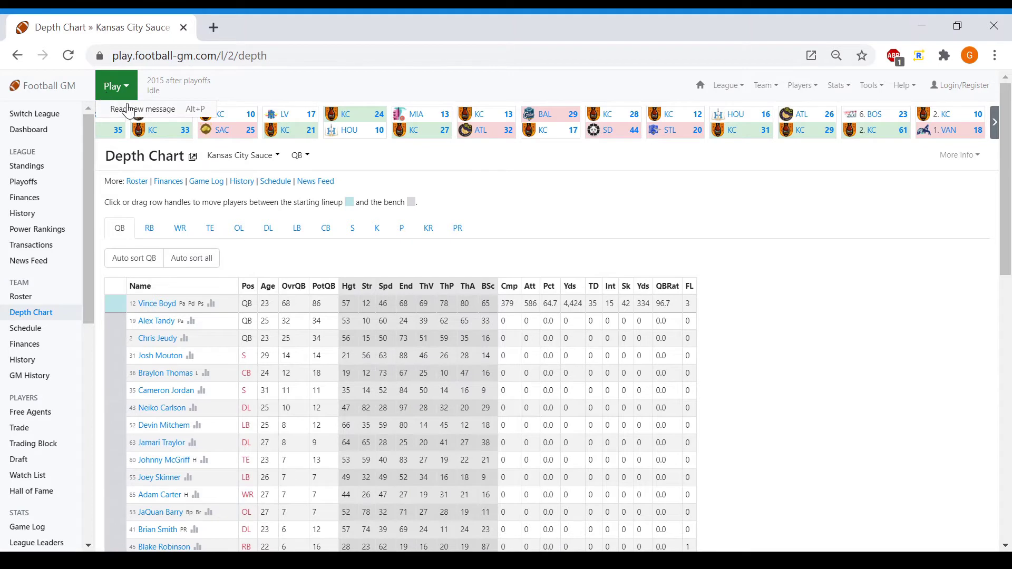
click(129, 109)
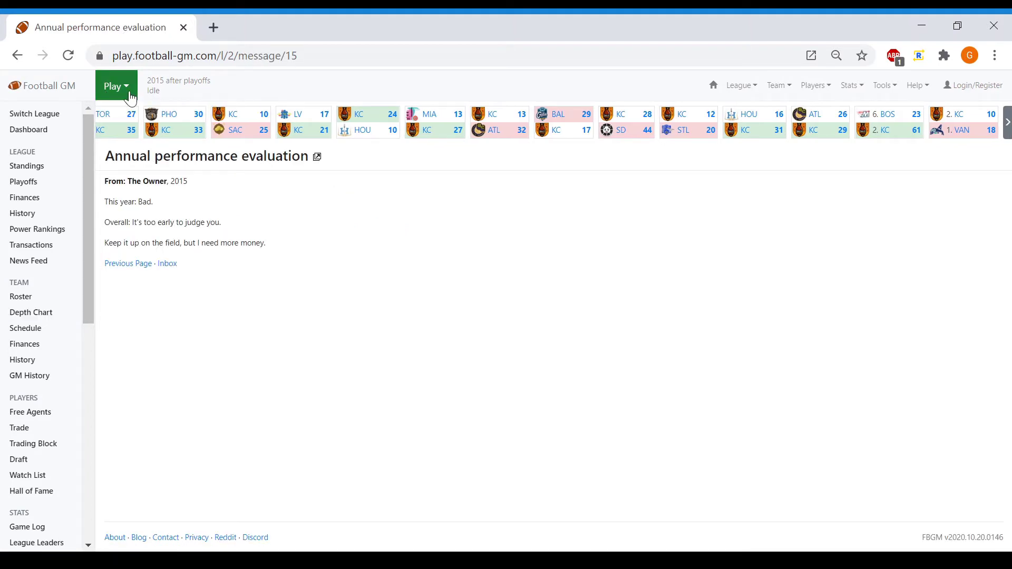
click(126, 97)
click(131, 110)
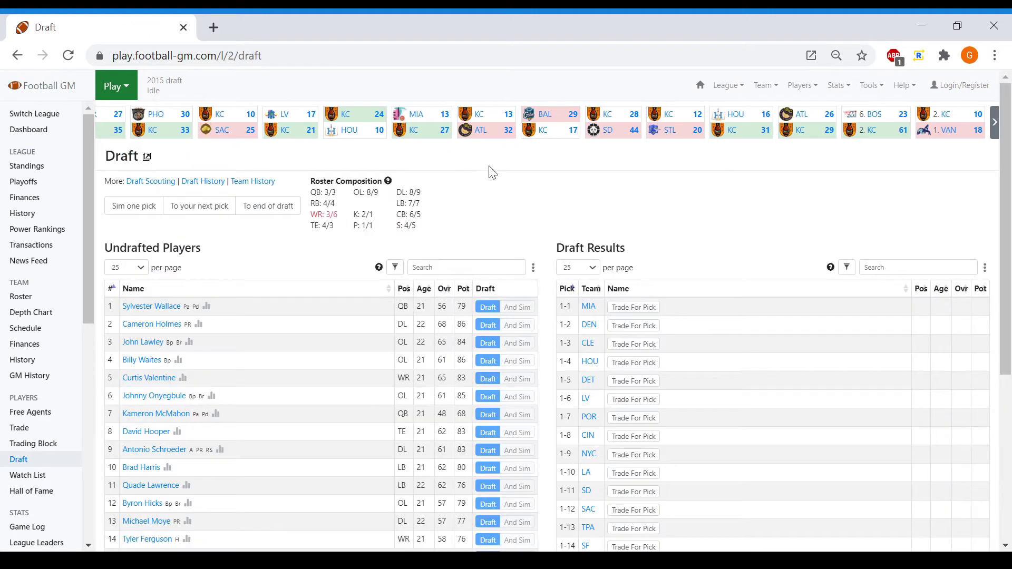
Bring up the Kansas City Sauce roster and check QB Vince Boyd's mood and 4% re-sign odds
click(764, 86)
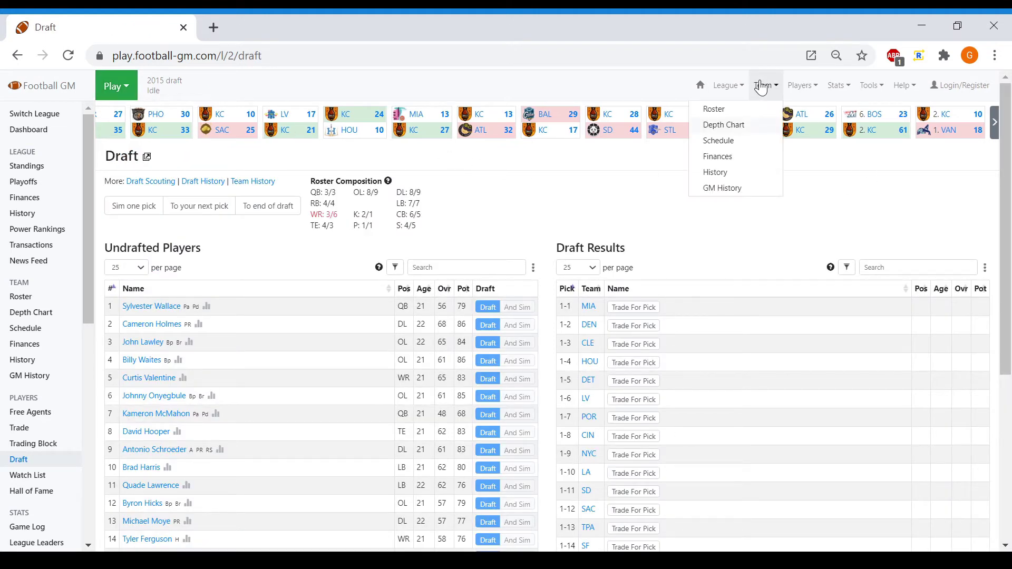
click(749, 107)
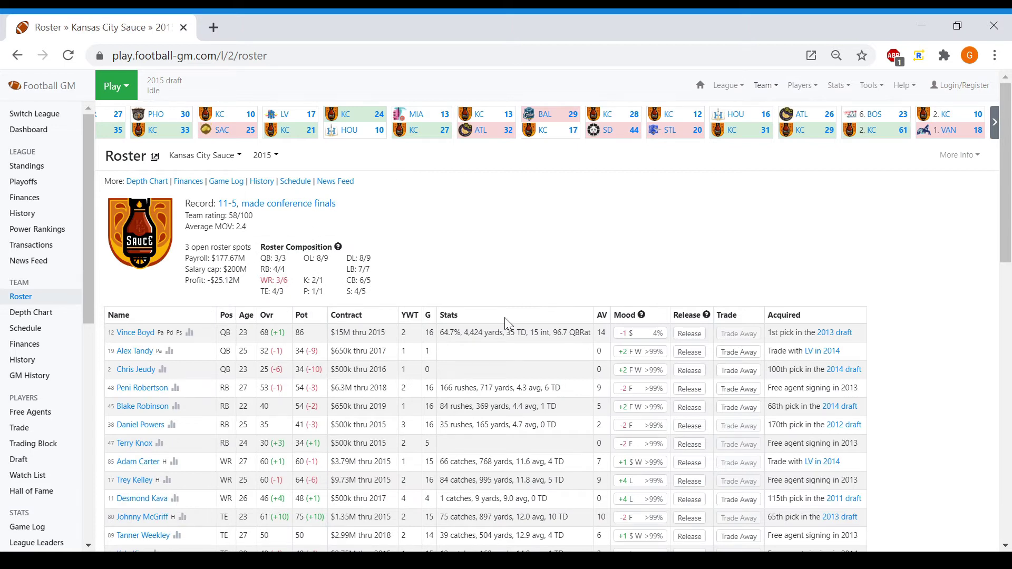
click(631, 339)
Sim the draft board to Kansas City's pick and draft Vincent Pike, Andrew Kinne and Marquis Elliott
click(136, 89)
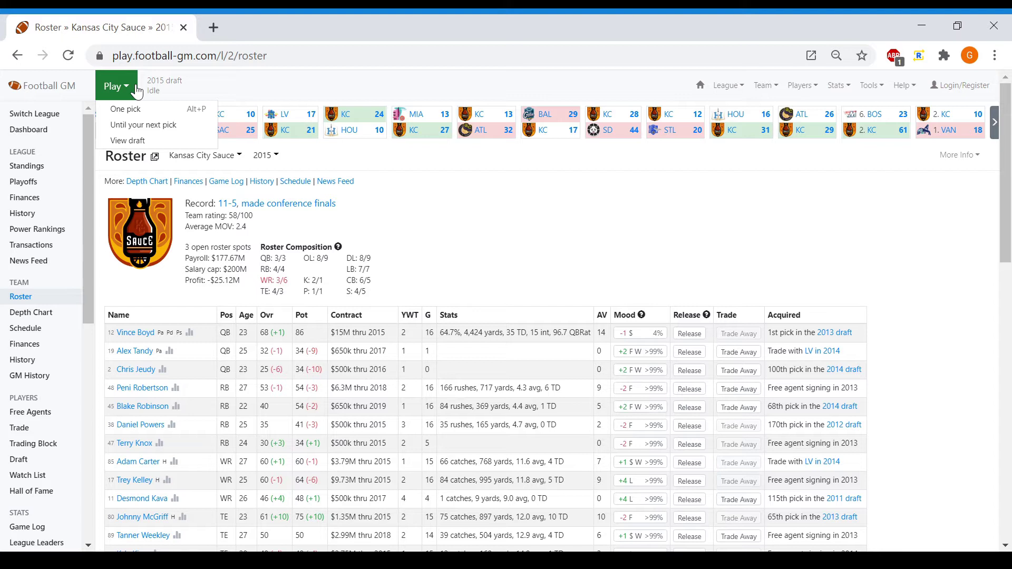
click(142, 141)
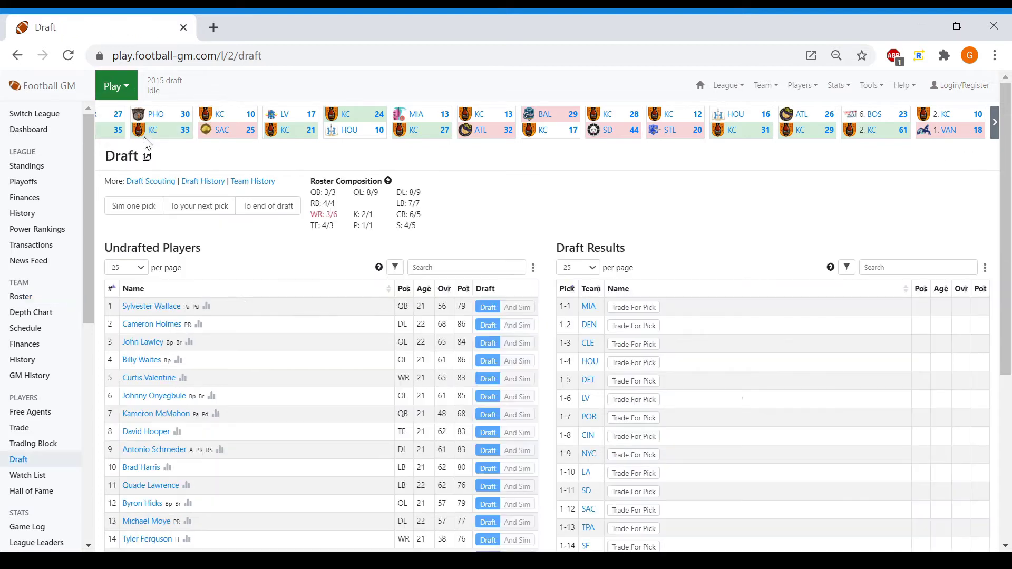
click(204, 211)
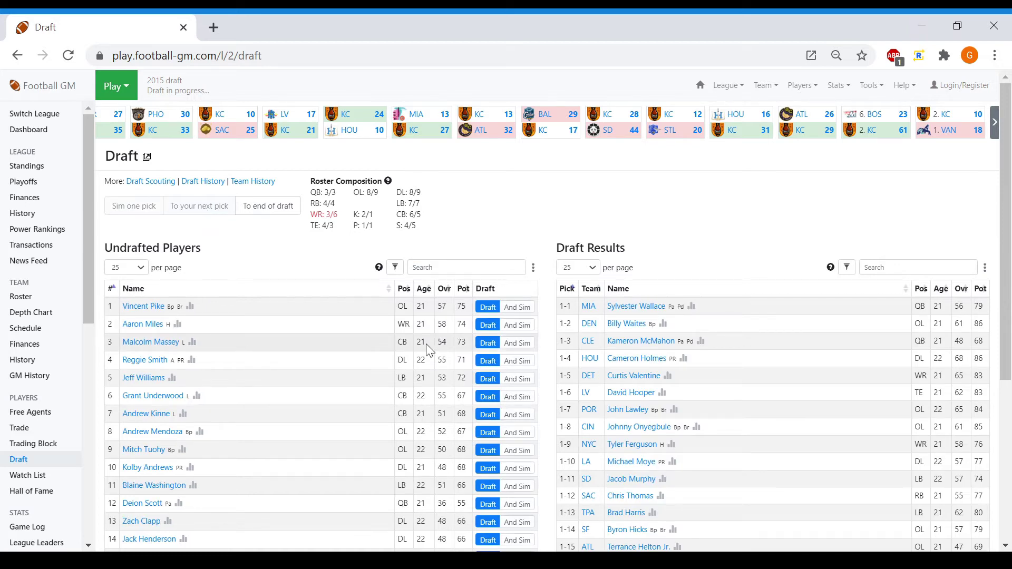
click(499, 308)
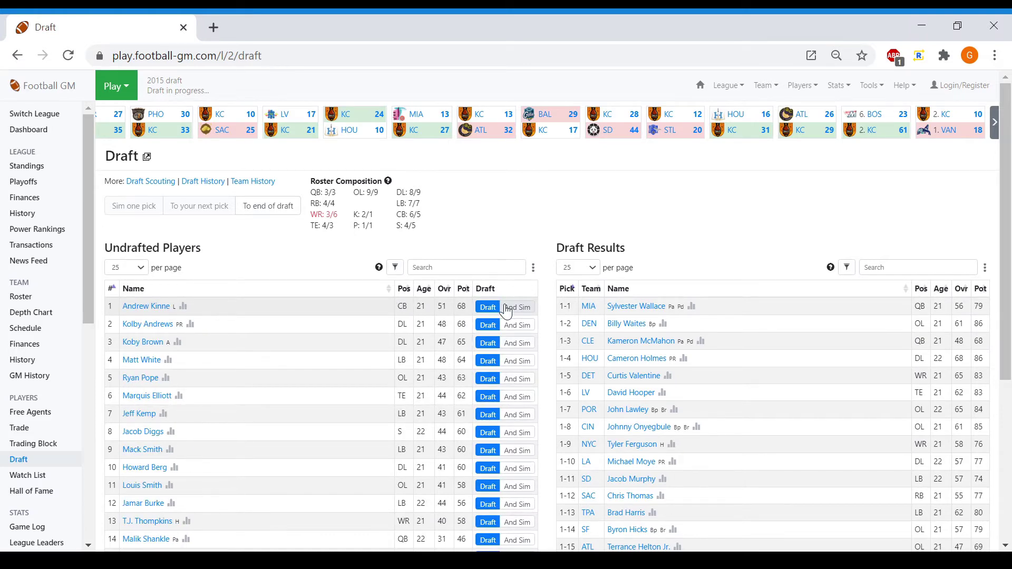
click(505, 307)
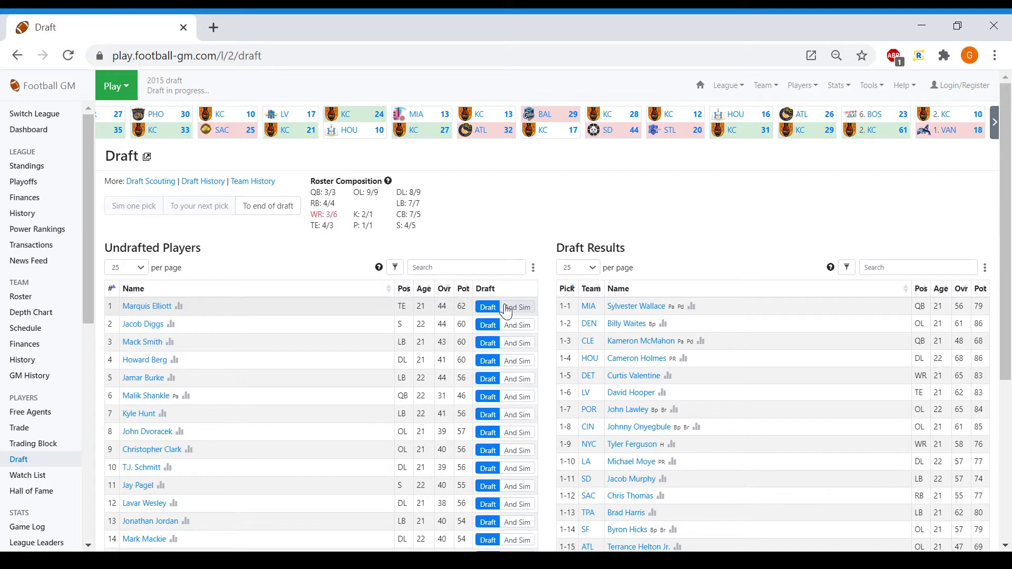
click(505, 308)
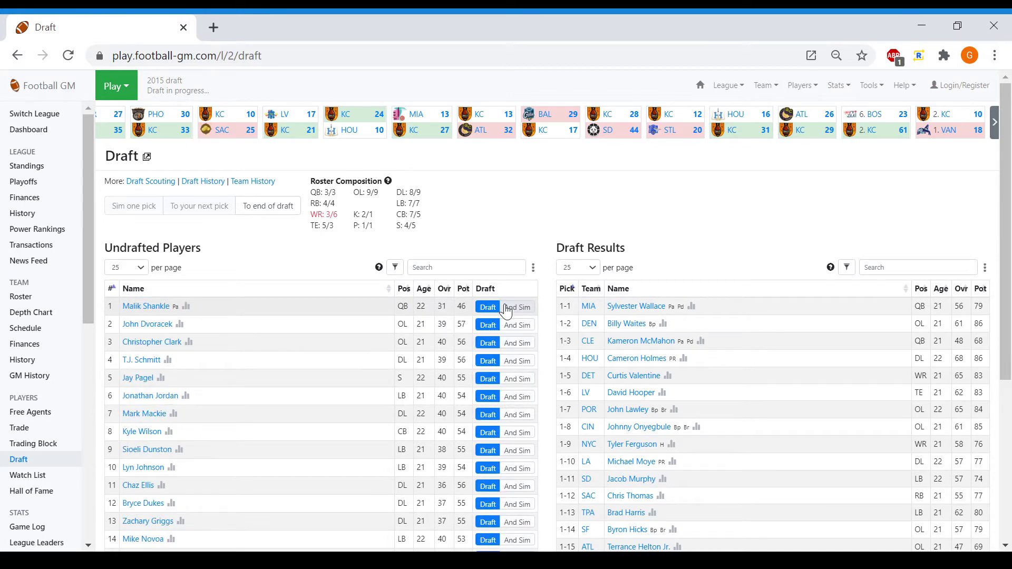
click(527, 342)
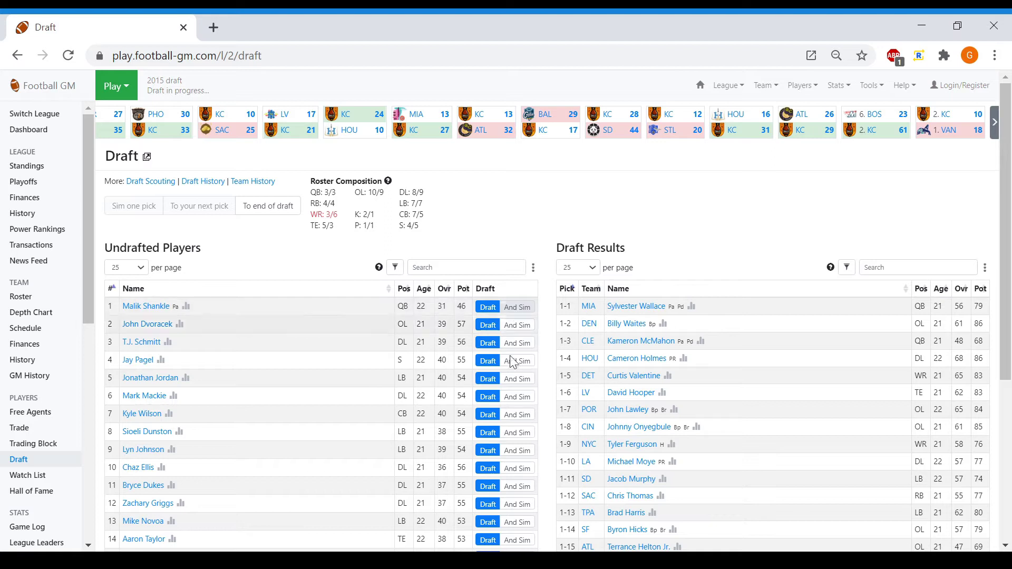
click(515, 379)
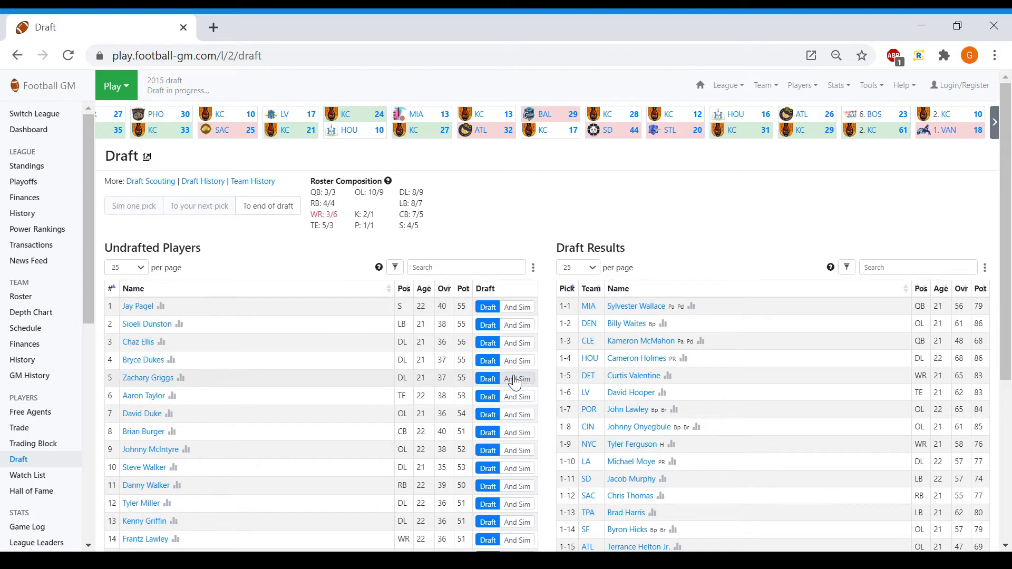
click(507, 309)
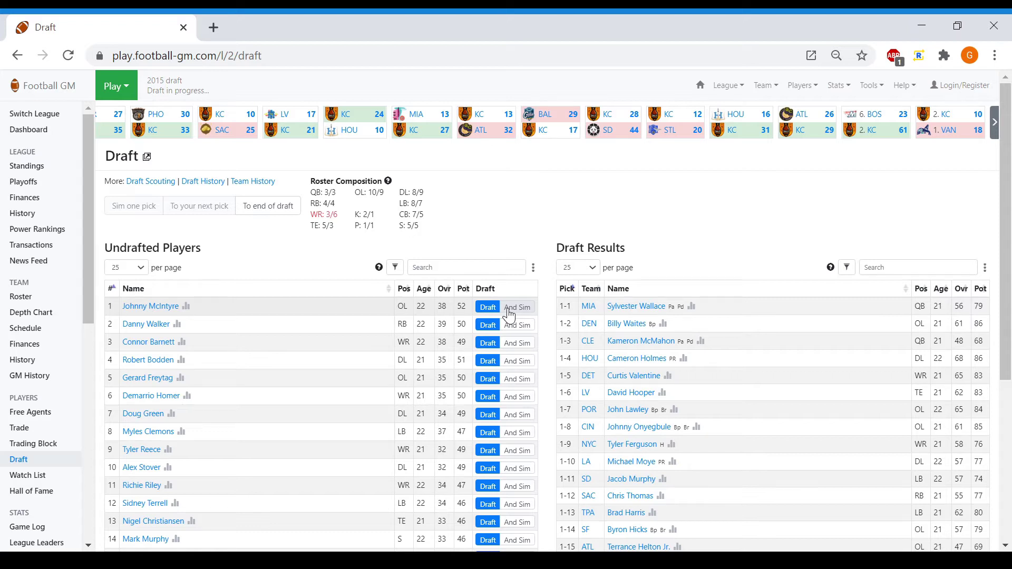
click(508, 309)
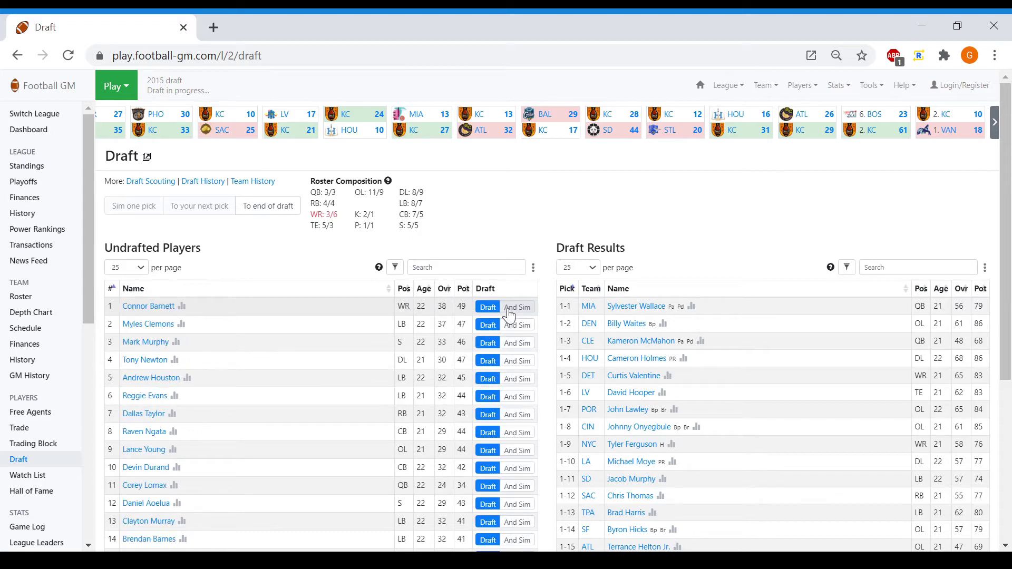
click(508, 308)
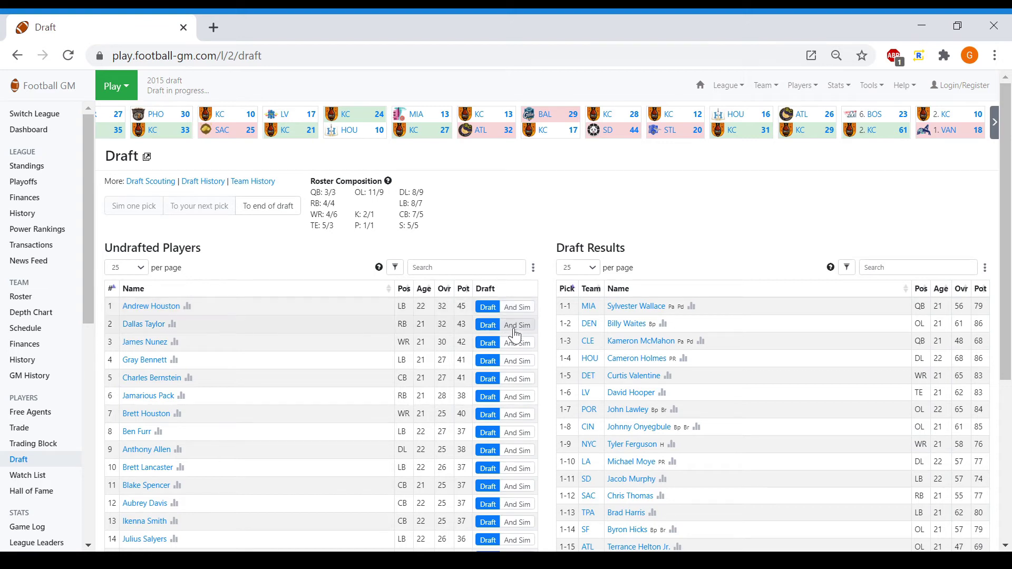
click(513, 331)
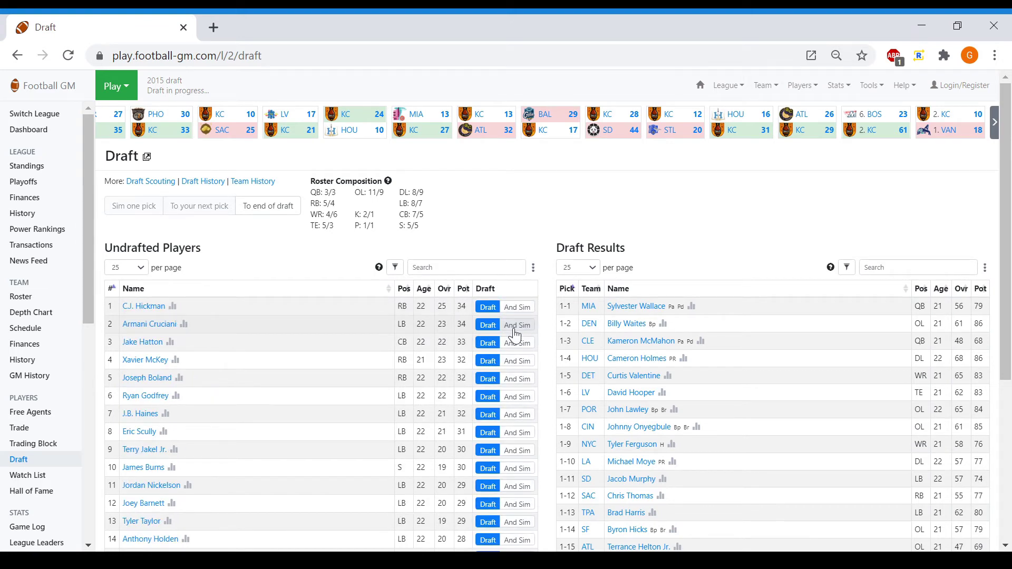
click(513, 330)
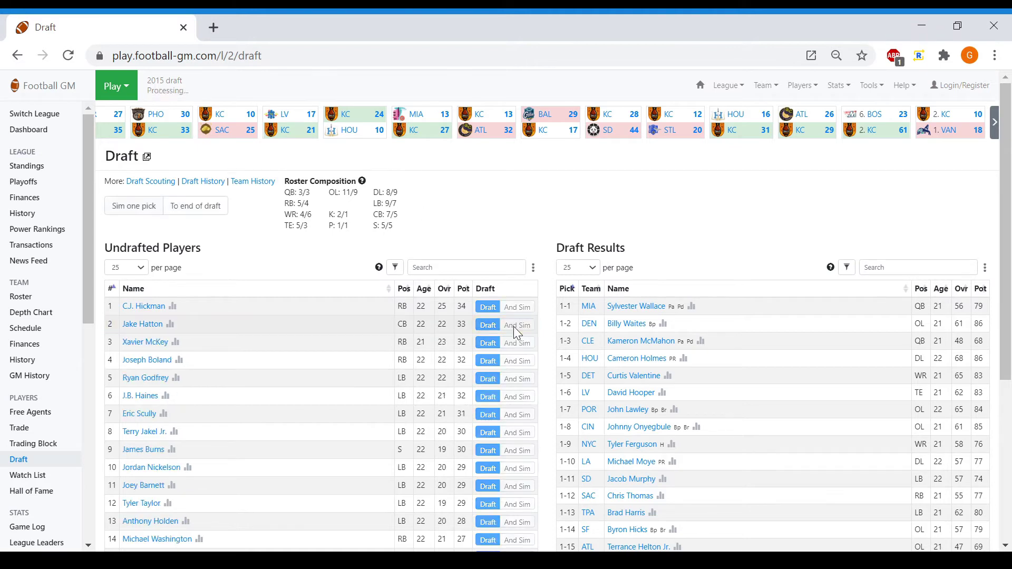
Advance to the re-sign players phase and re-sign Nathan Farrow for four seasons
click(118, 86)
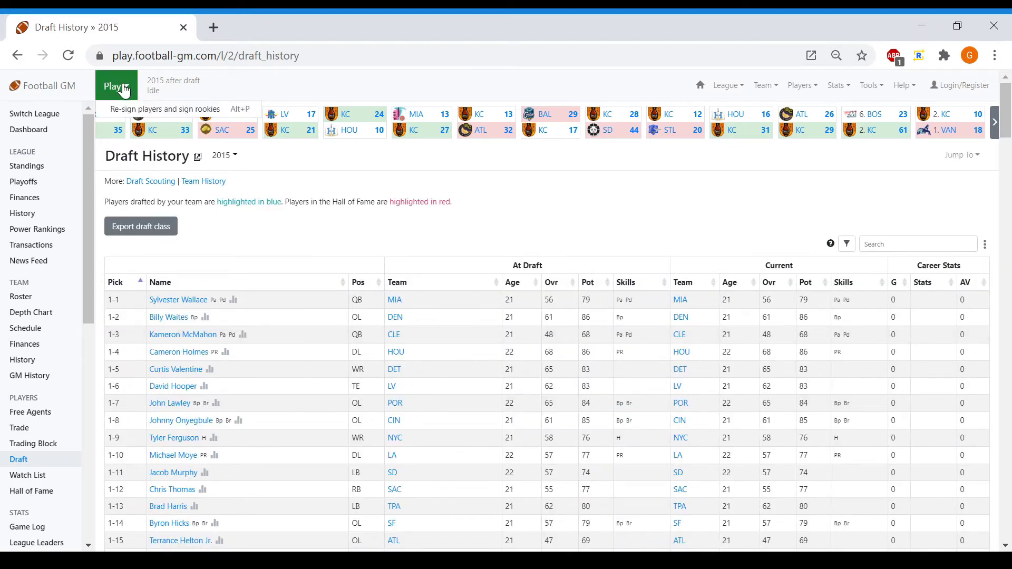
click(136, 113)
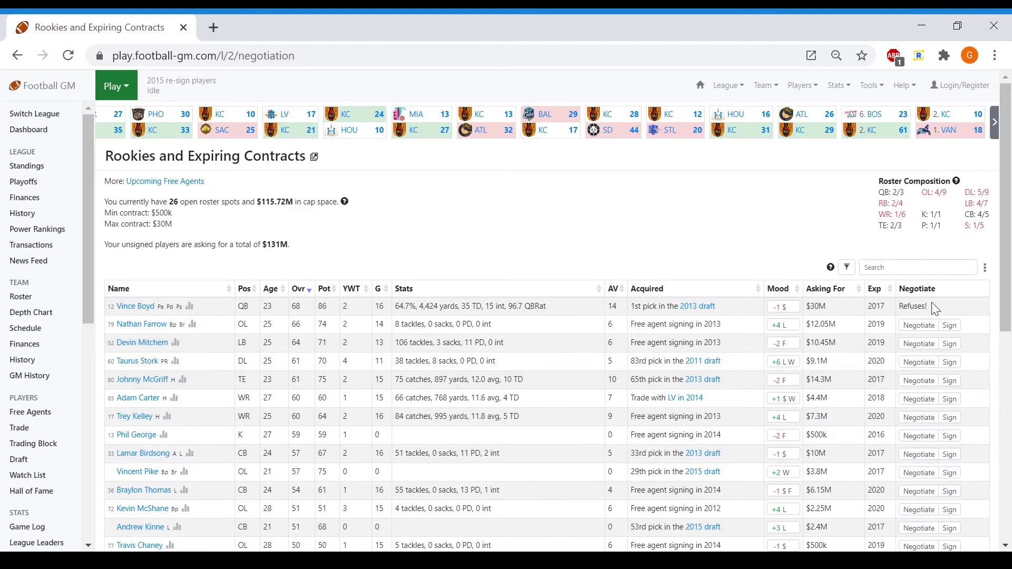
click(919, 326)
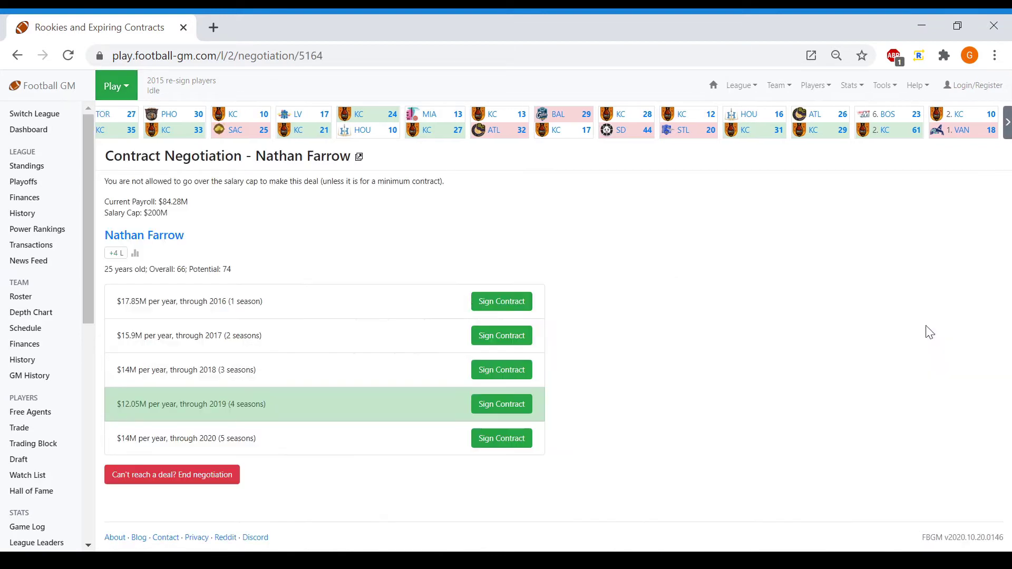
click(499, 395)
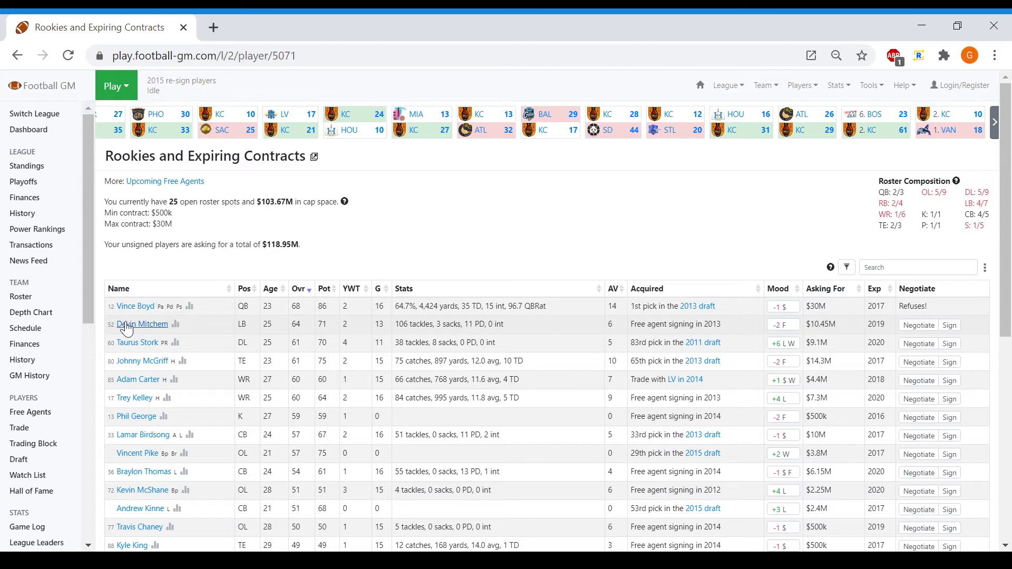
Re-sign Devin Mitchem for four seasons, Johnny McGriff for two, and Adam Carter
click(127, 326)
click(213, 286)
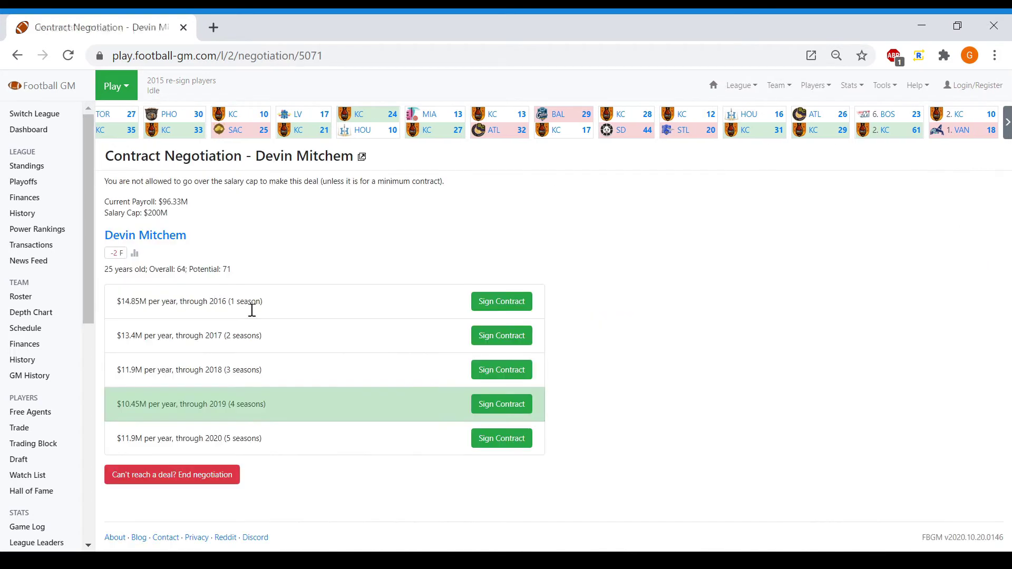
click(478, 413)
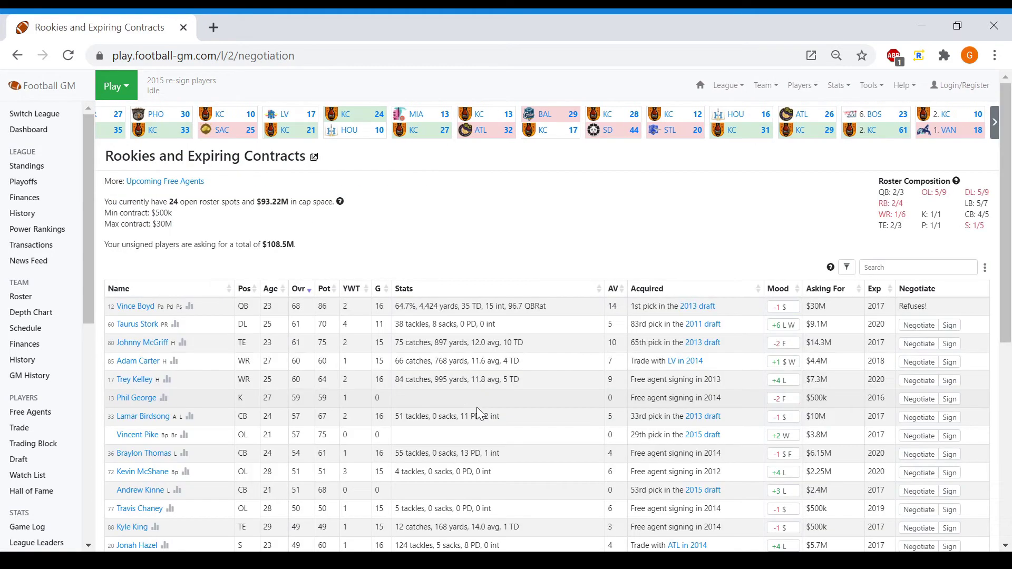
click(152, 348)
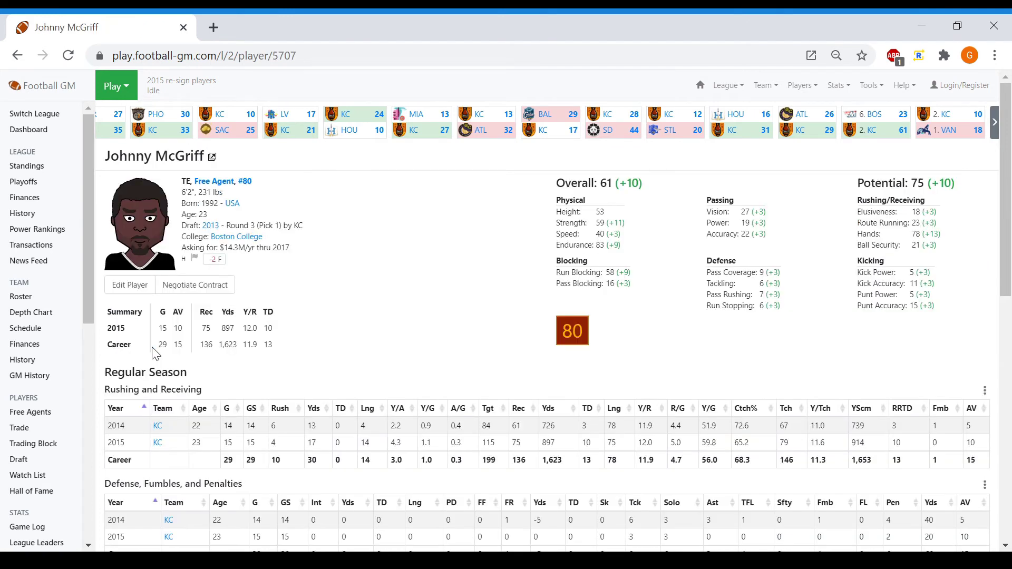
click(210, 286)
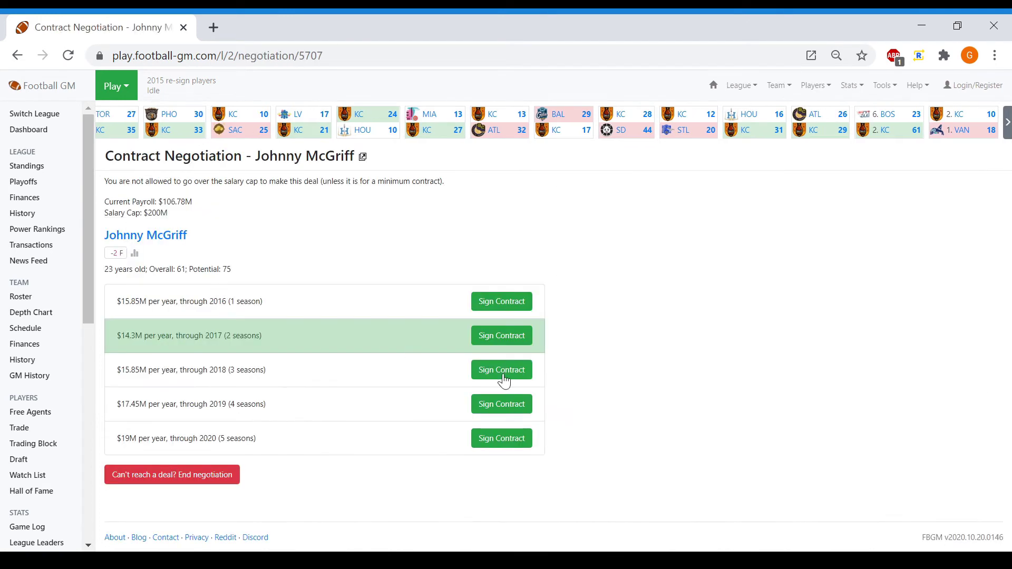
click(488, 337)
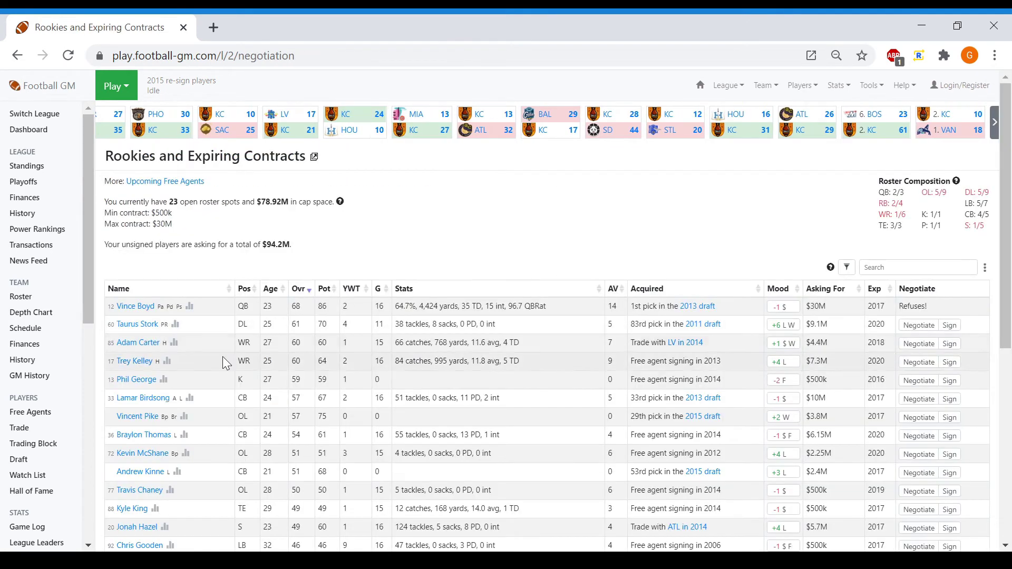
click(130, 348)
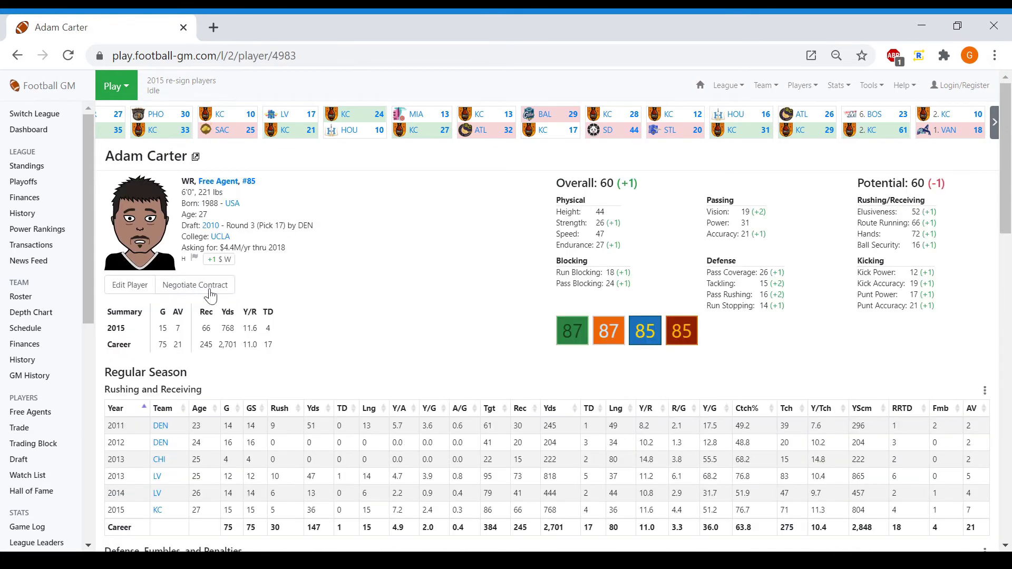
click(229, 294)
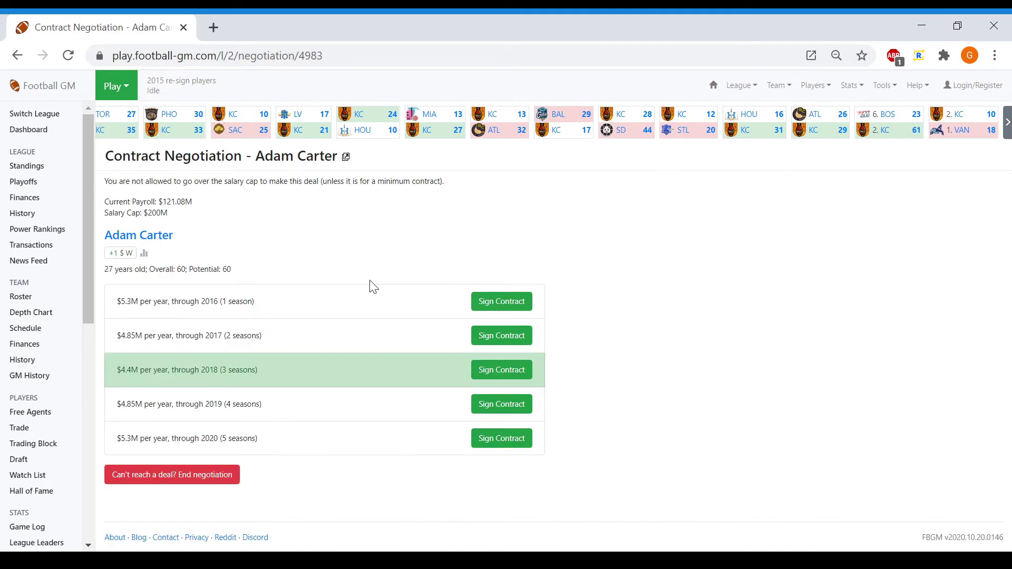
click(492, 371)
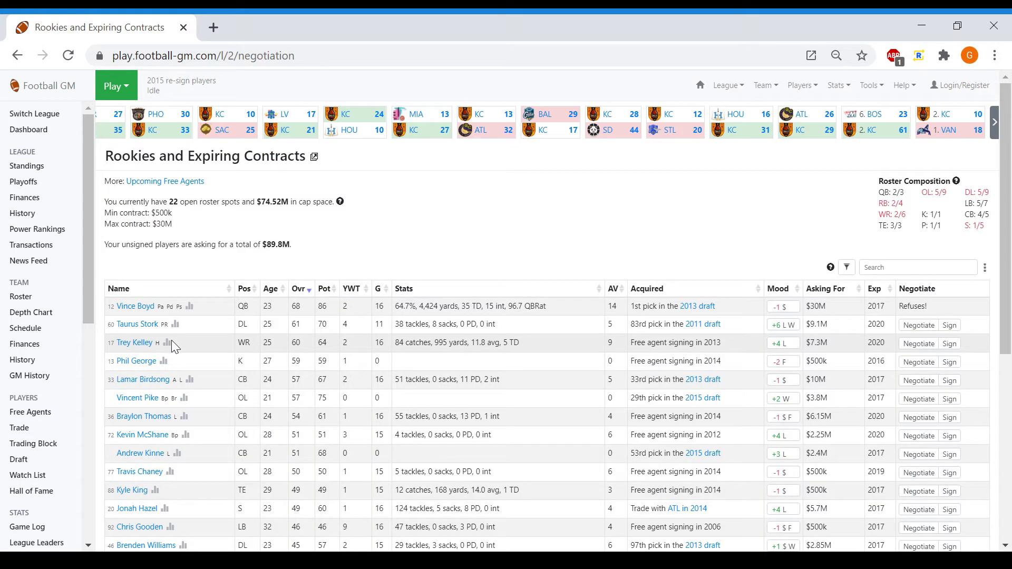
Sign Trey Kelley for five seasons and Lamar Birdsong for three, and end talks with Braylon Thomas
click(143, 343)
click(195, 285)
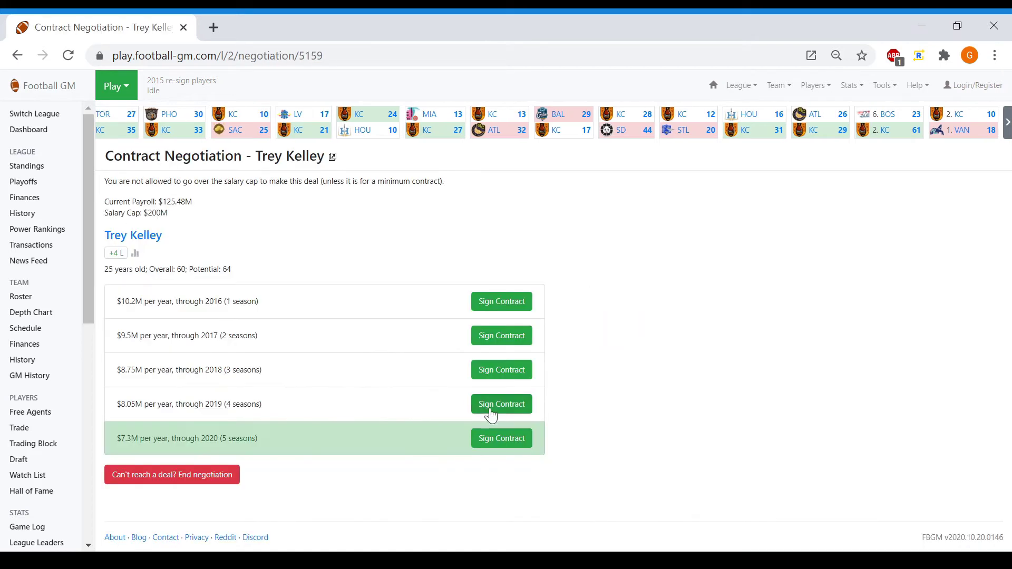
click(502, 440)
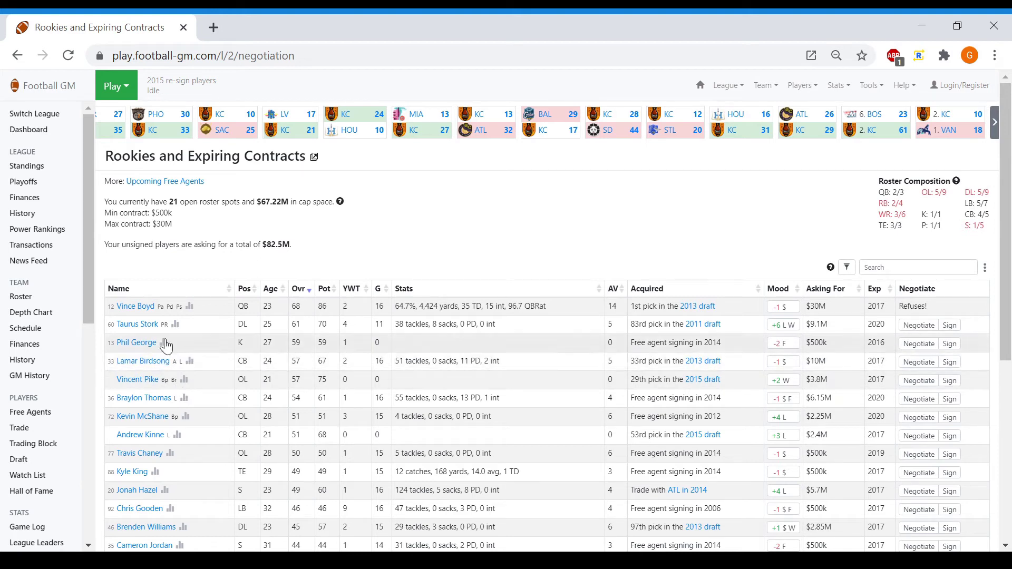
click(140, 360)
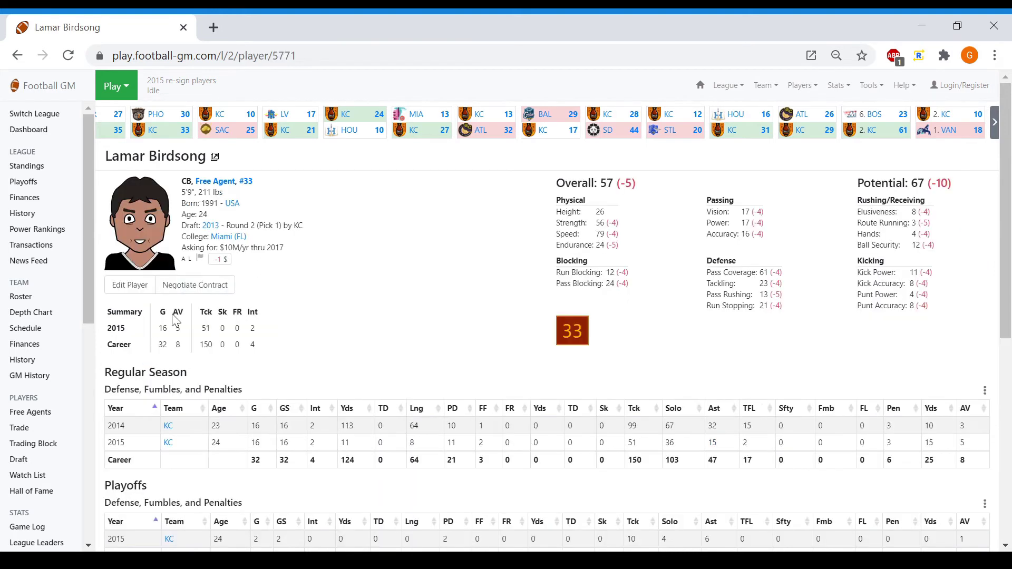
click(184, 297)
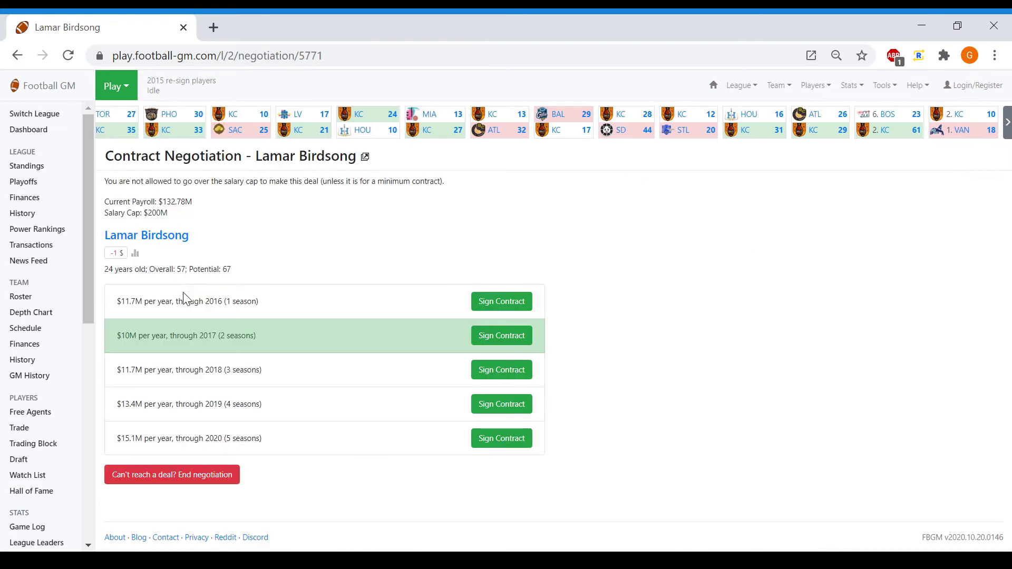
click(483, 378)
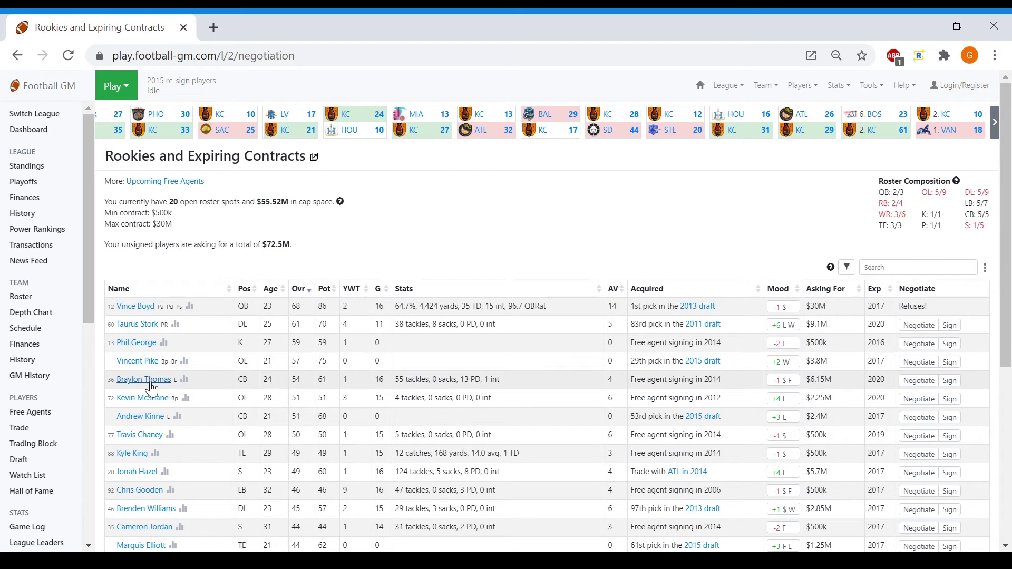
click(147, 381)
click(210, 282)
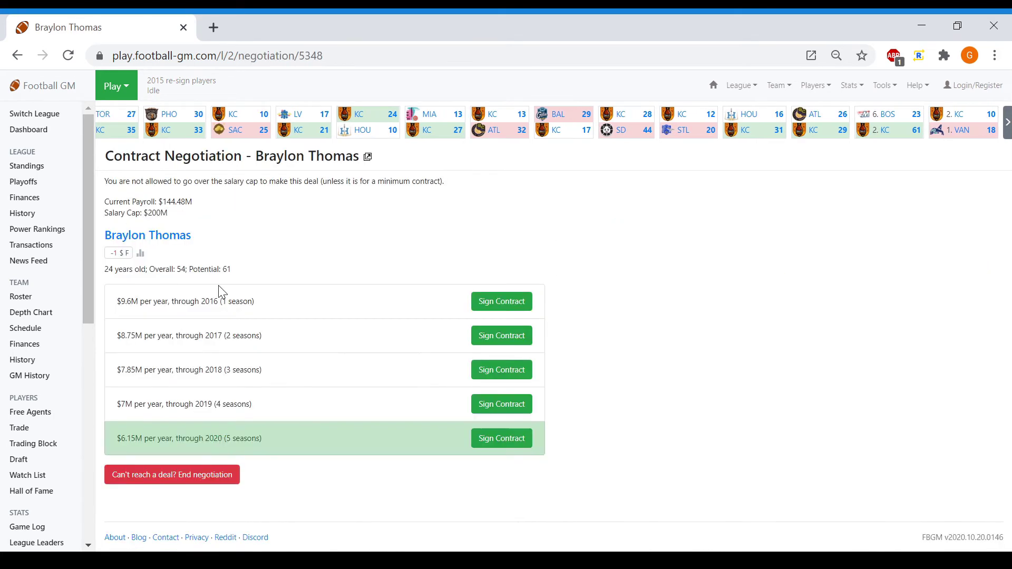
click(199, 480)
Sign Andrew Kinne, Vincent Pike for five seasons, and Phil George
click(148, 401)
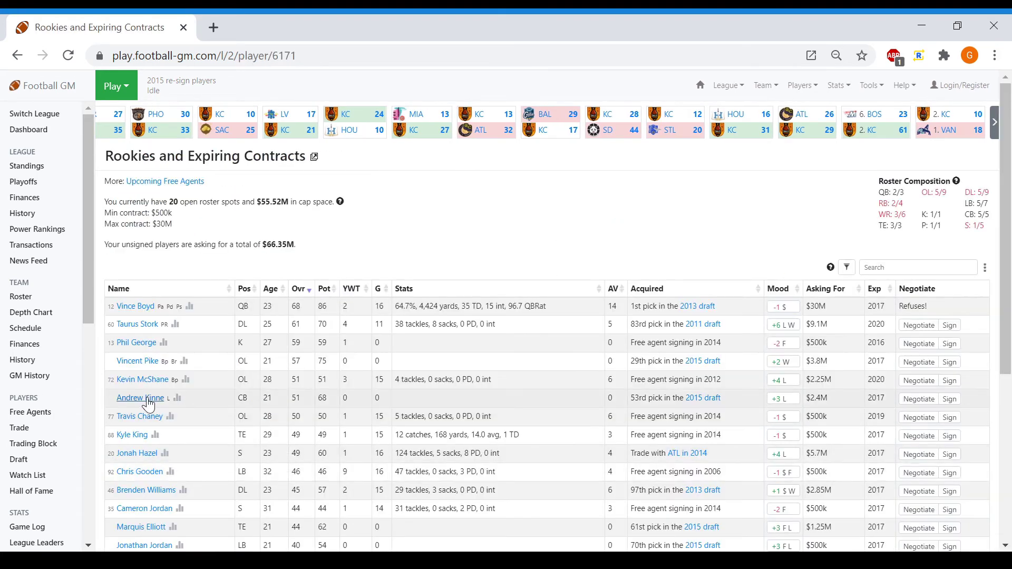
click(207, 289)
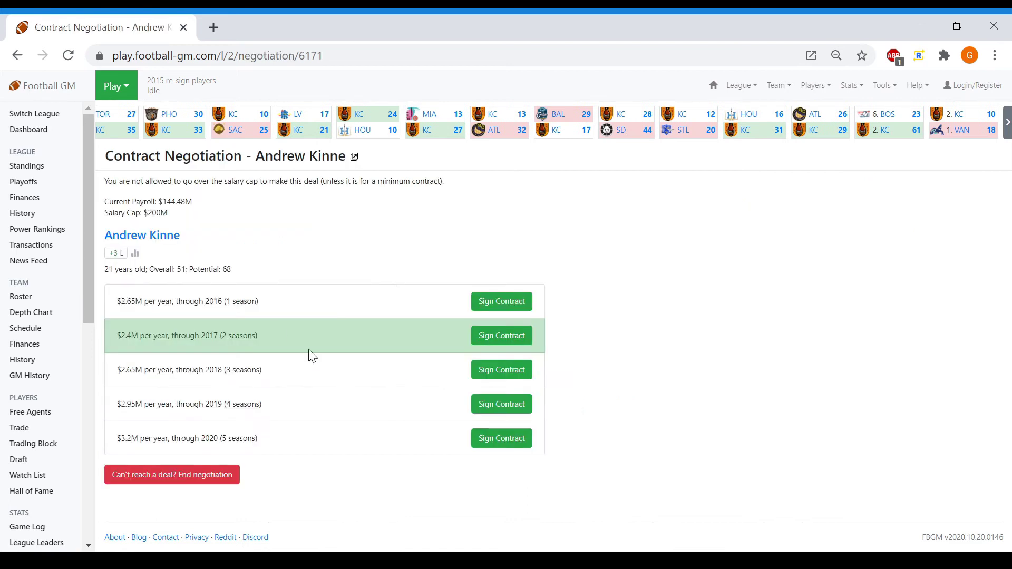
click(471, 445)
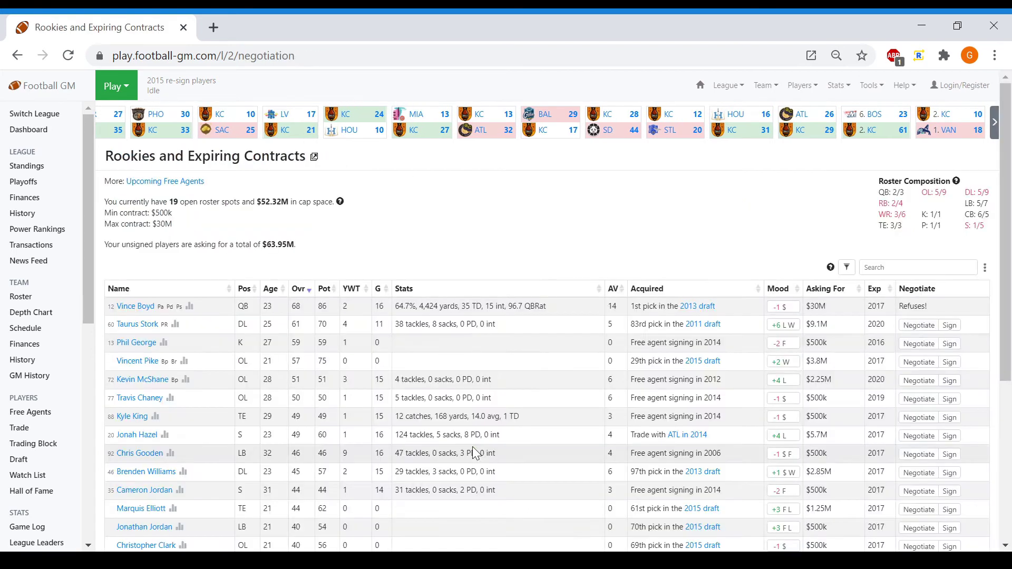
click(153, 367)
click(197, 287)
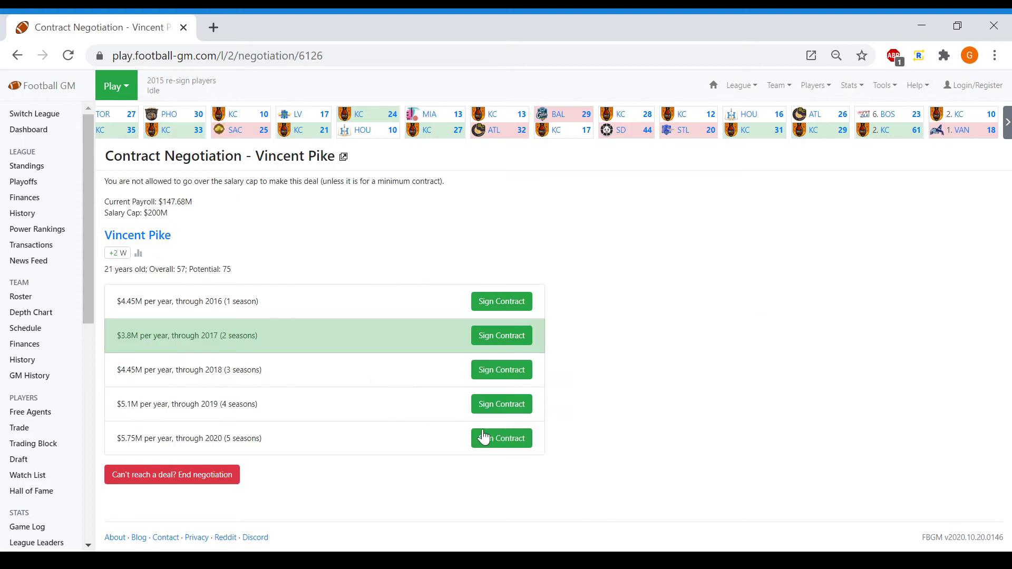
click(496, 437)
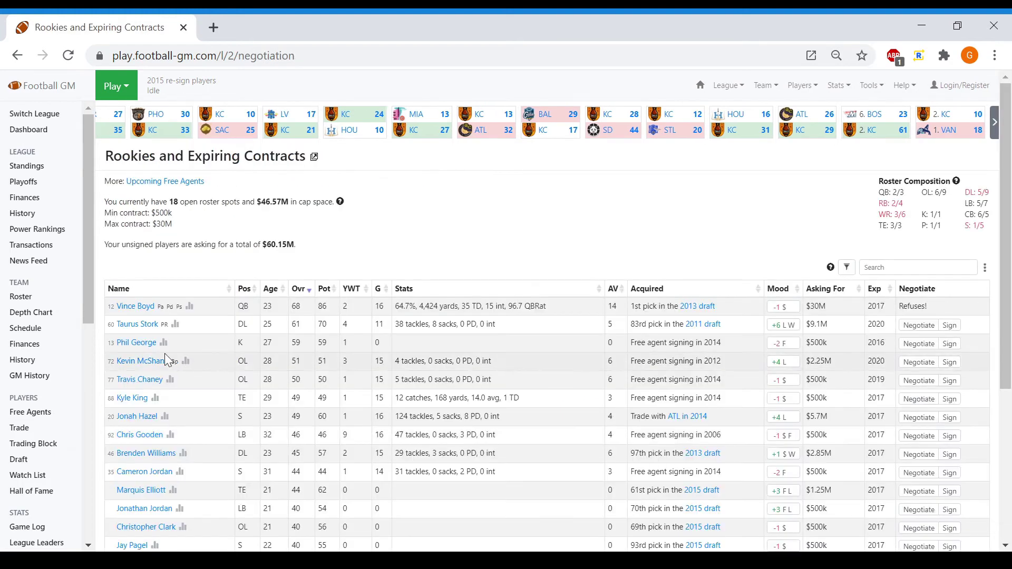
click(146, 348)
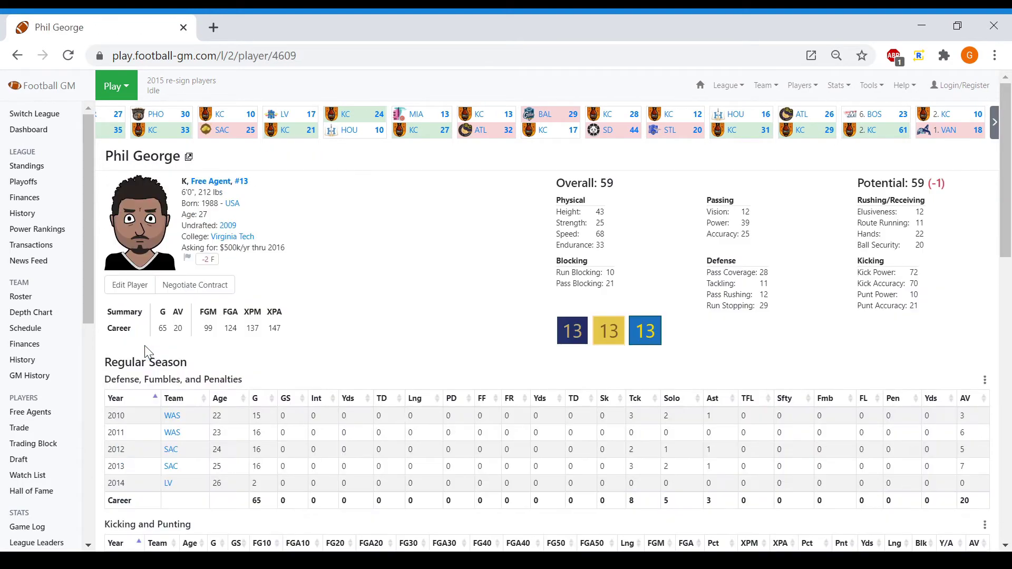
click(205, 295)
click(511, 302)
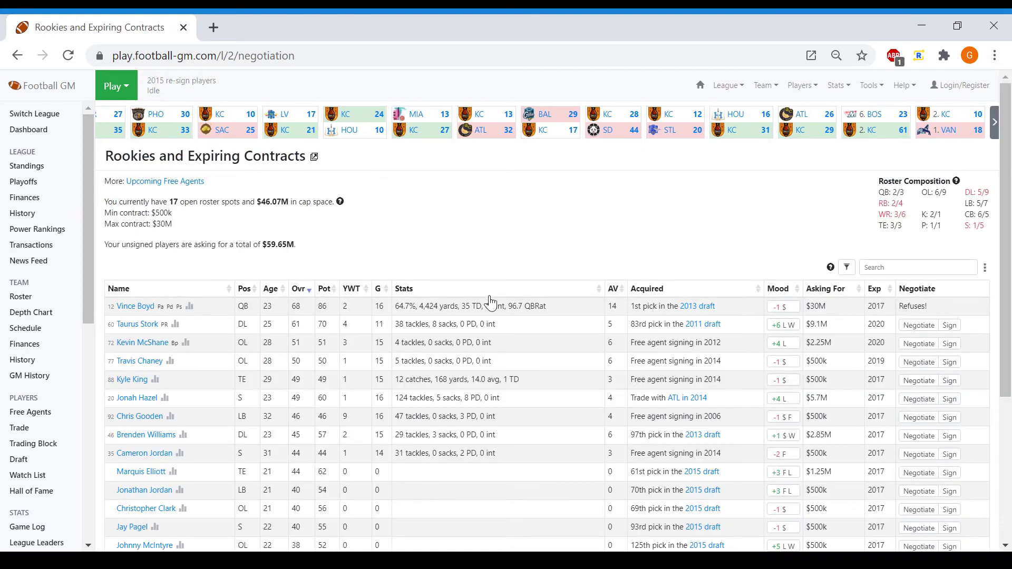
Sign Kyle King and safety Jonah Hazel to new contracts
click(129, 381)
click(218, 292)
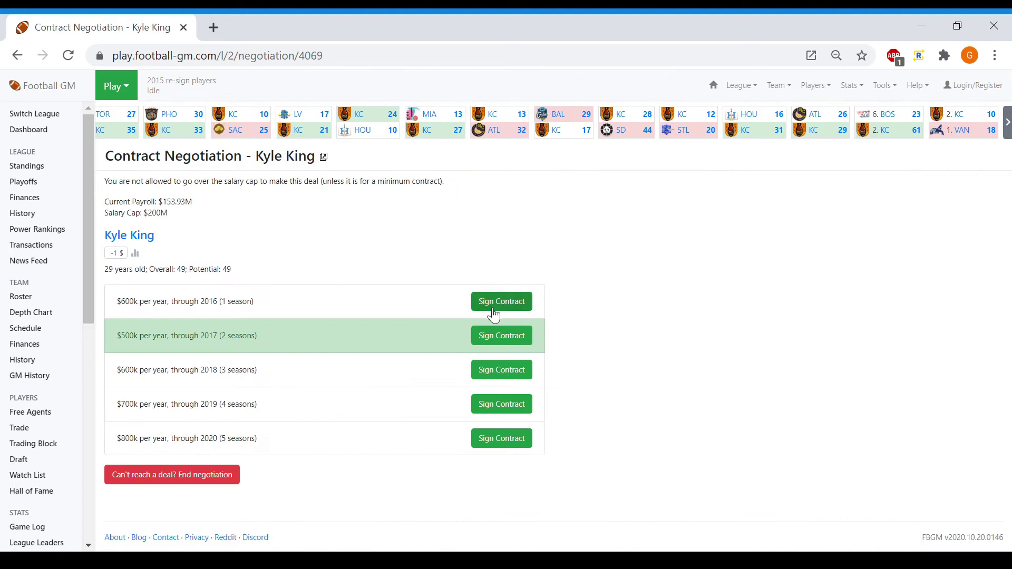
click(499, 338)
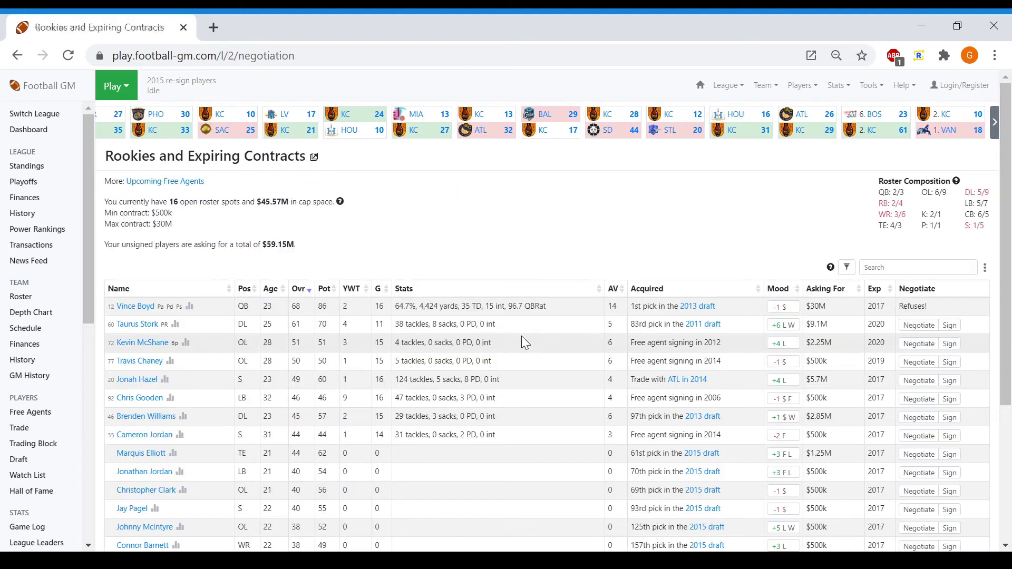
click(130, 383)
click(209, 292)
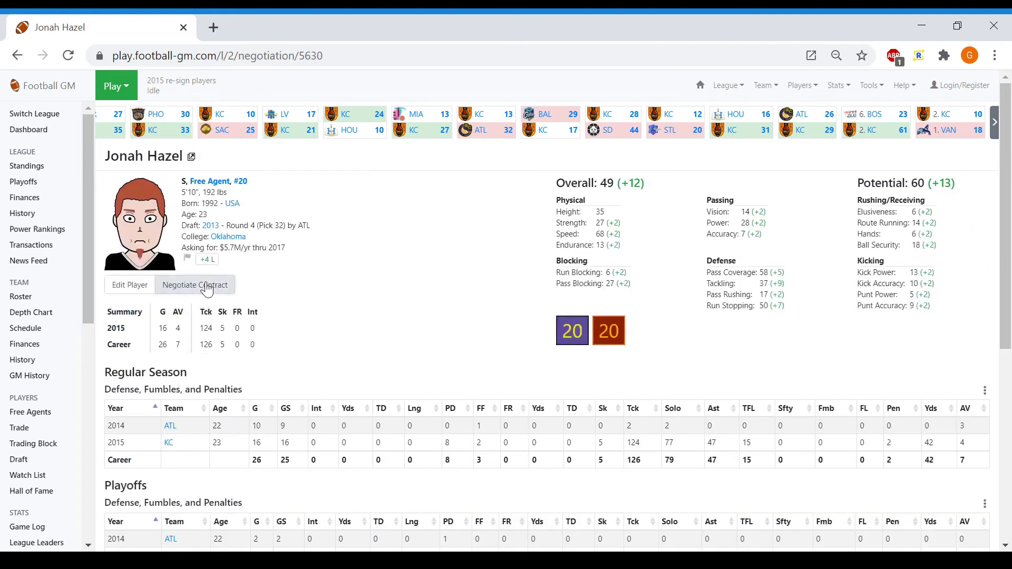
click(499, 340)
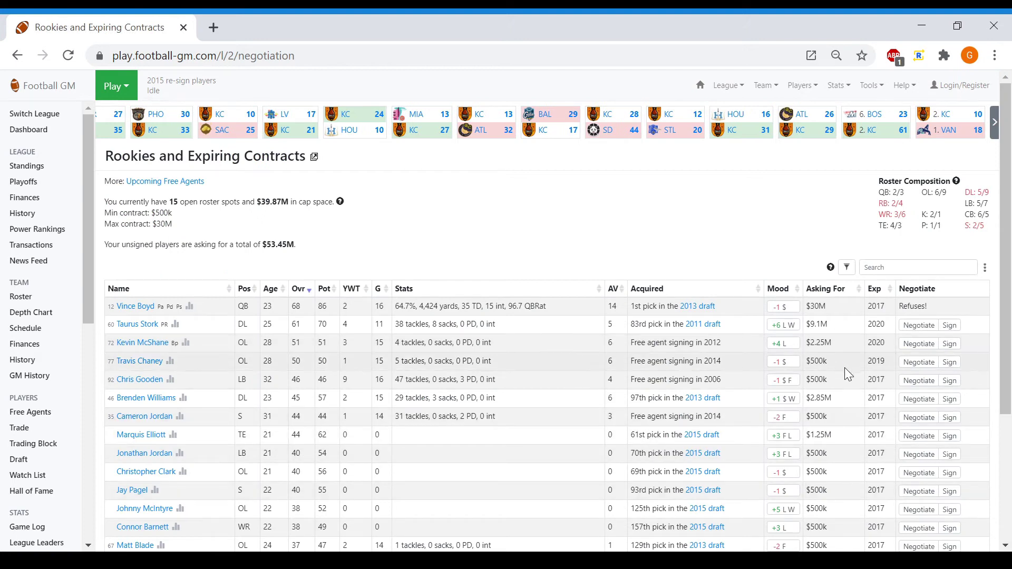
drag(1003, 325, 1003, 380)
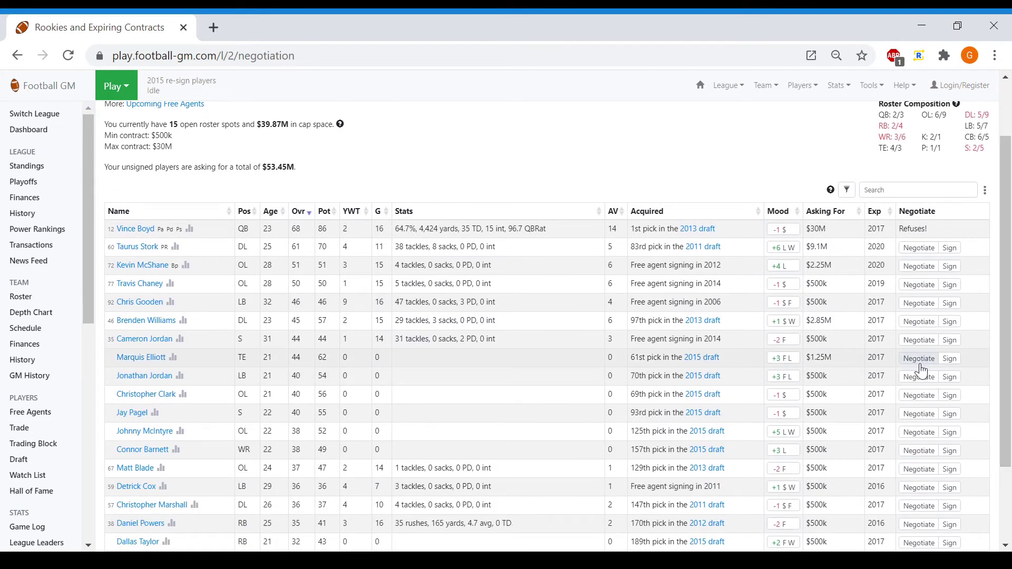
Sign rookies Marquis Elliott, Jonathan Jordan, Christopher Clark, Jay Pagel, Johnny McIntyre and Dallas Taylor at asking price
click(949, 360)
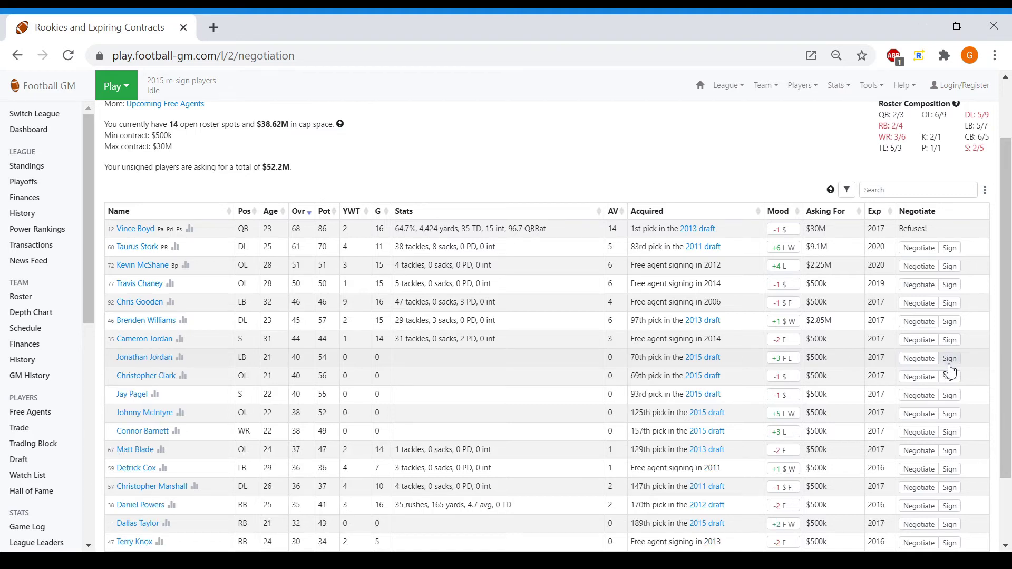
click(949, 359)
click(949, 359)
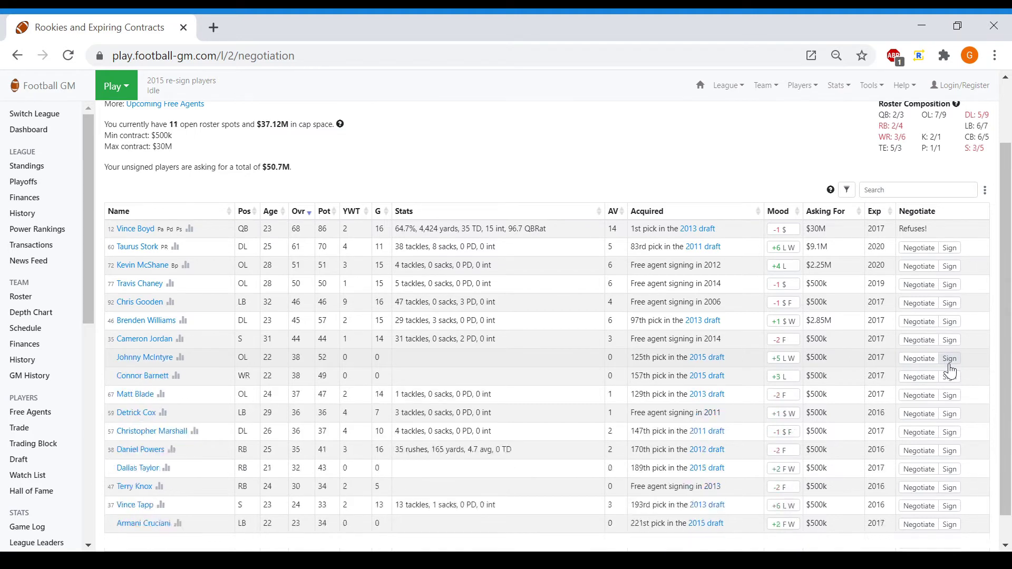
click(949, 359)
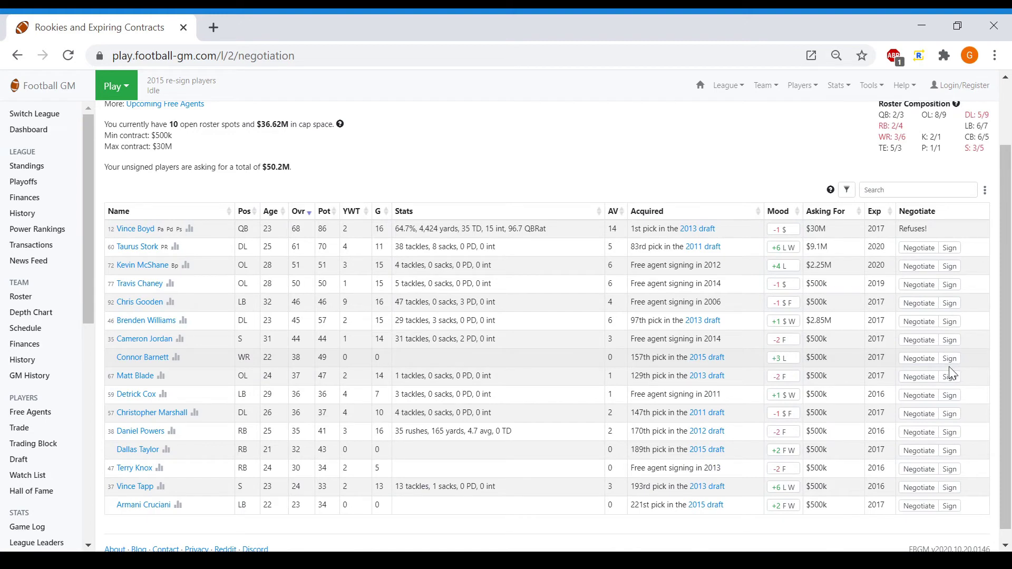
click(949, 450)
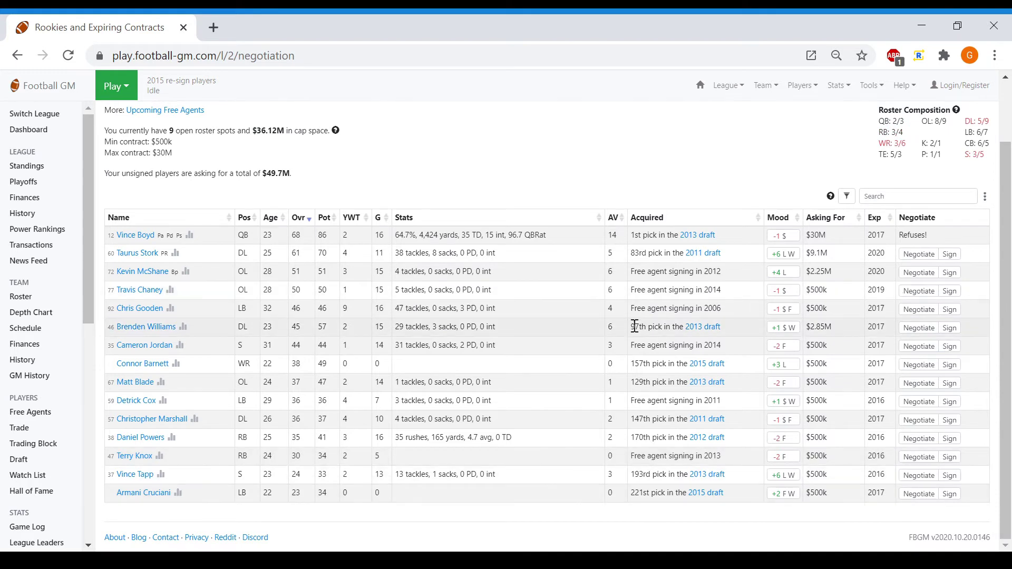
scroll(1010, 262, up, 2)
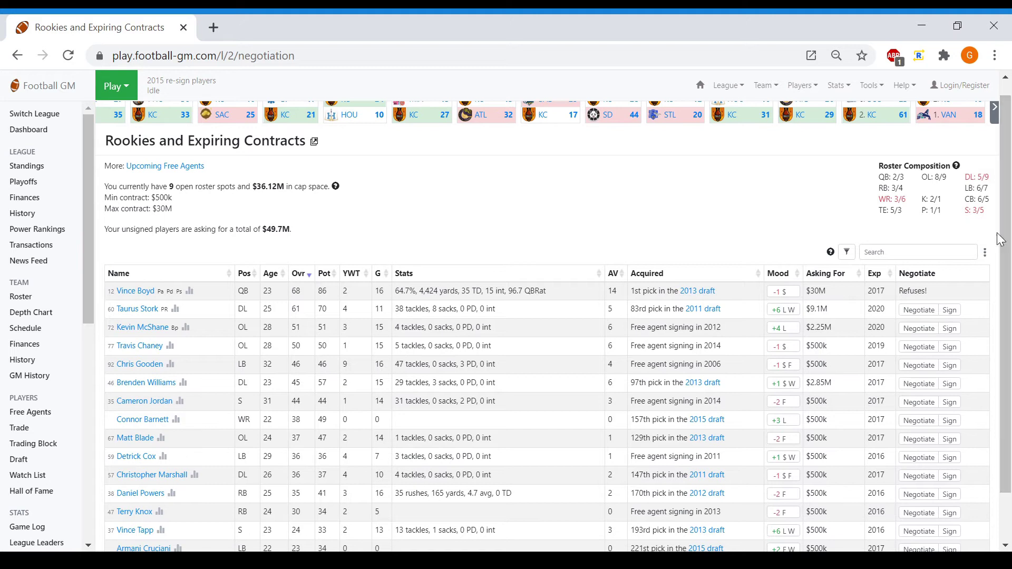
click(927, 315)
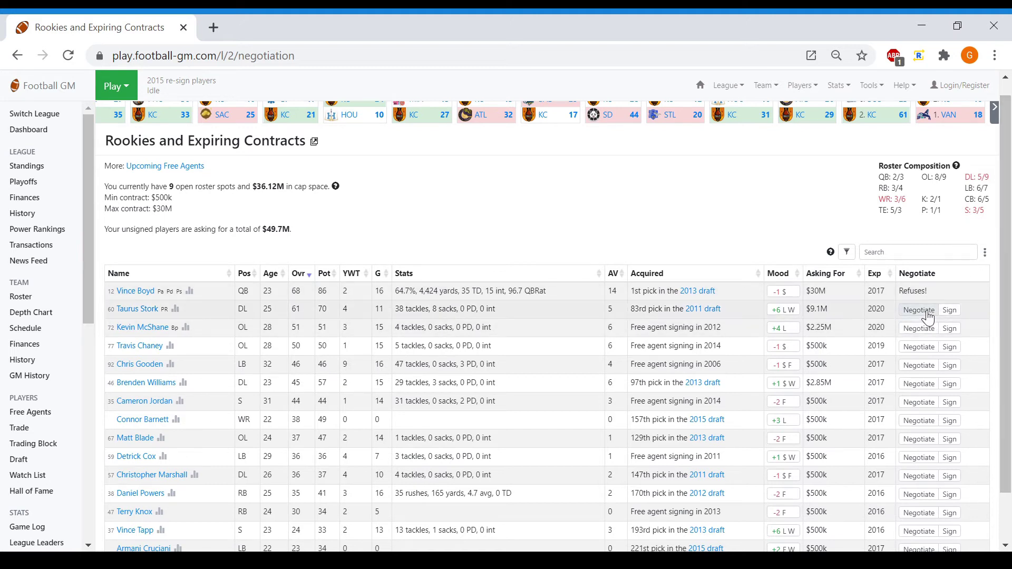
Advance to 2015 free agency and filter free agents to QB with no asking-price limit
click(117, 86)
click(153, 123)
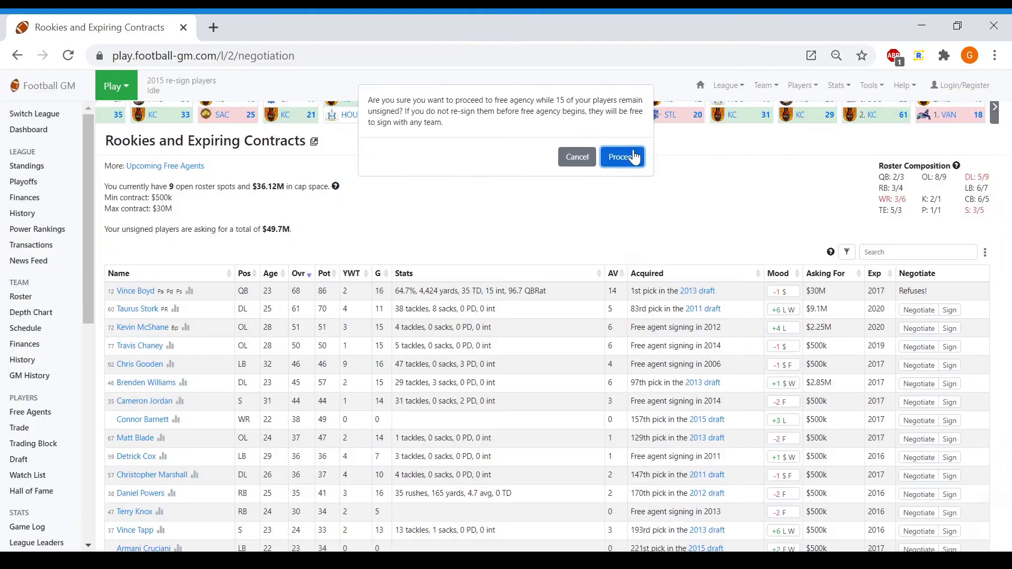
click(625, 158)
double_click(253, 299)
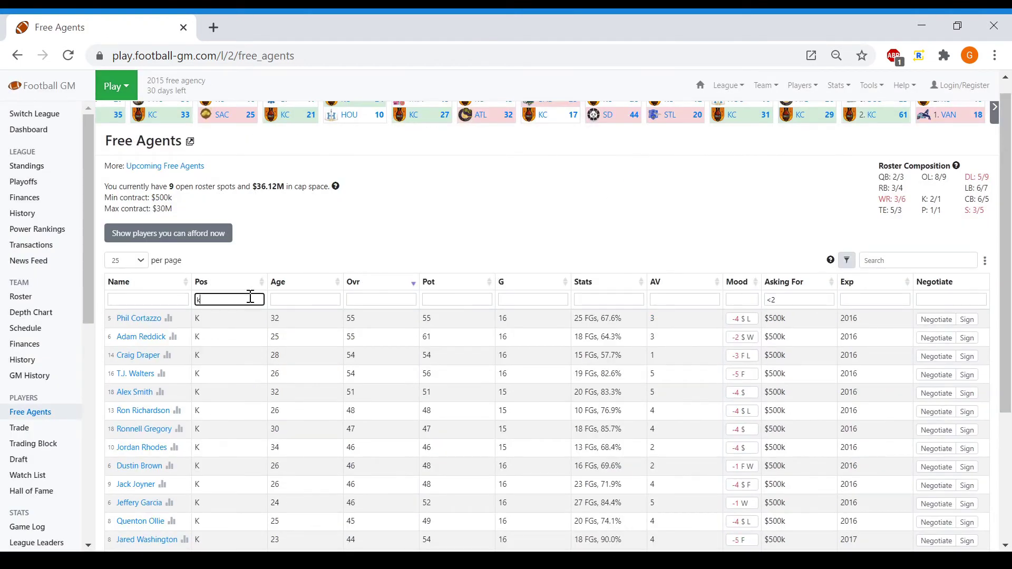
text(qb)
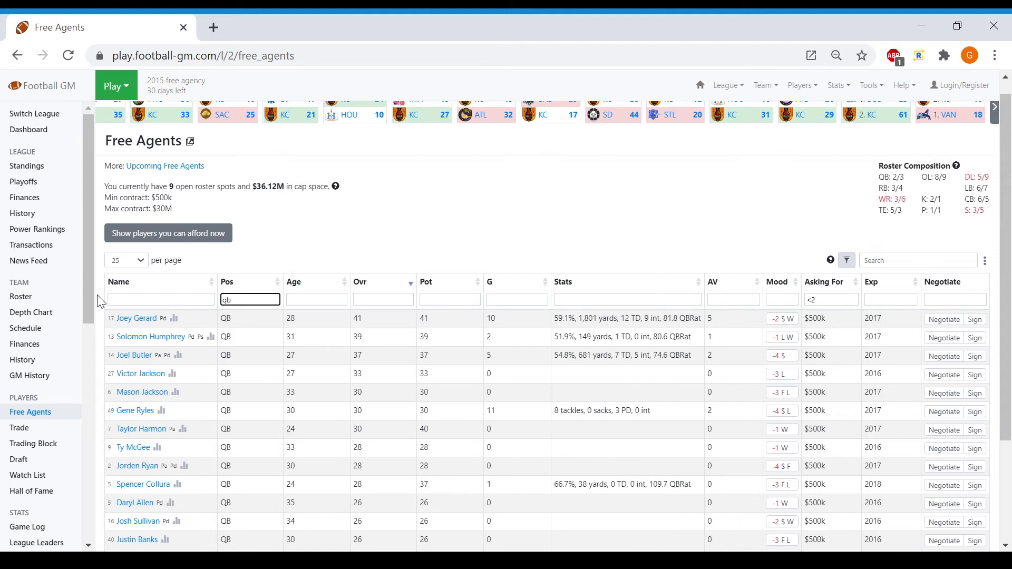
double_click(831, 300)
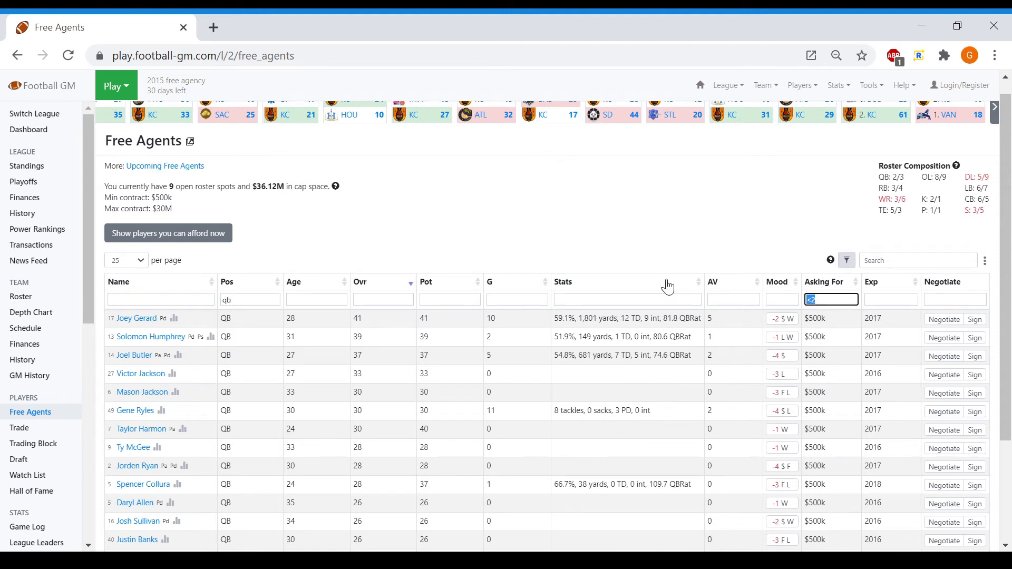
key(BackSpace)
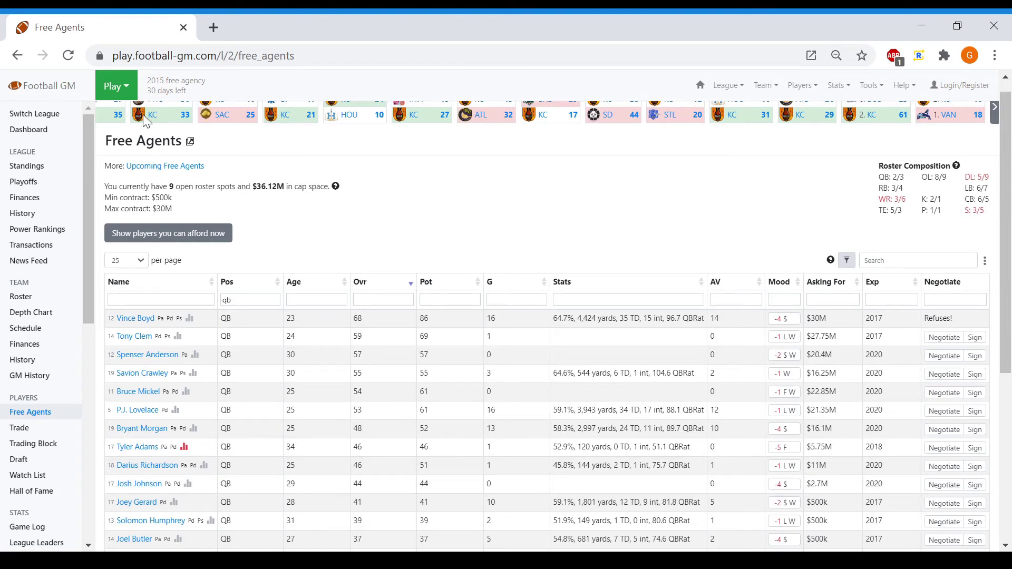
click(115, 87)
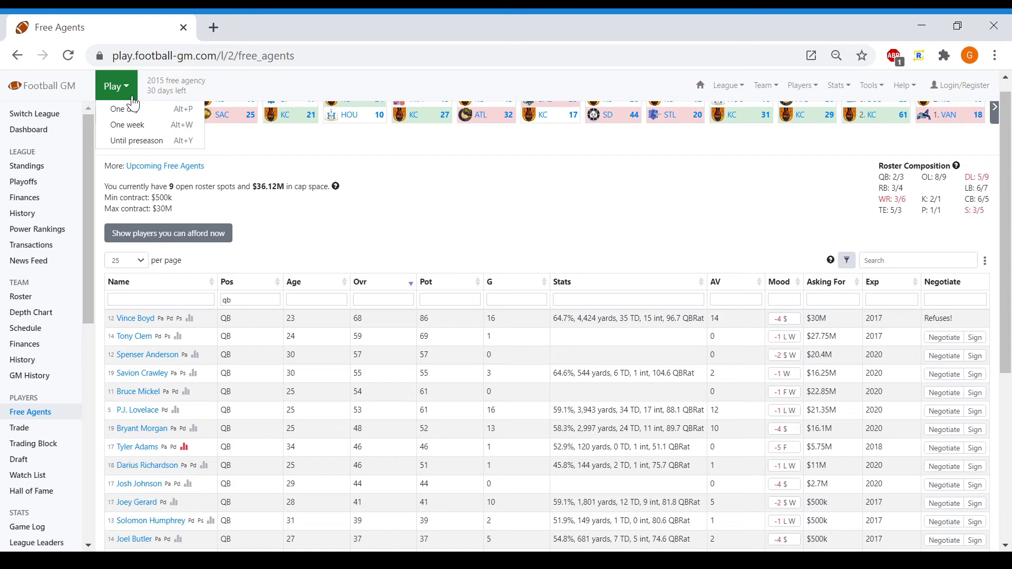
click(148, 111)
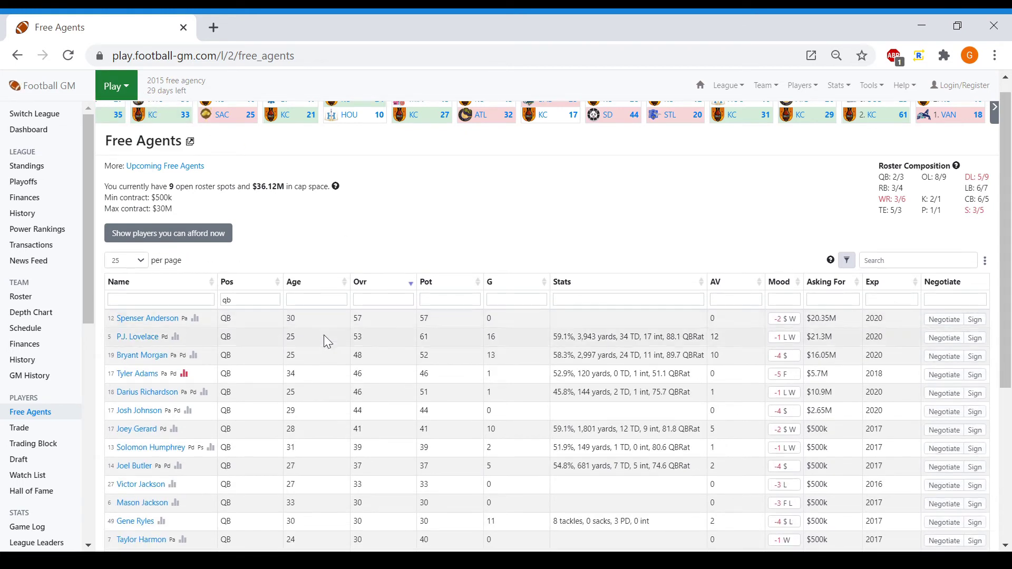
click(166, 320)
scroll(168, 327, down, 1)
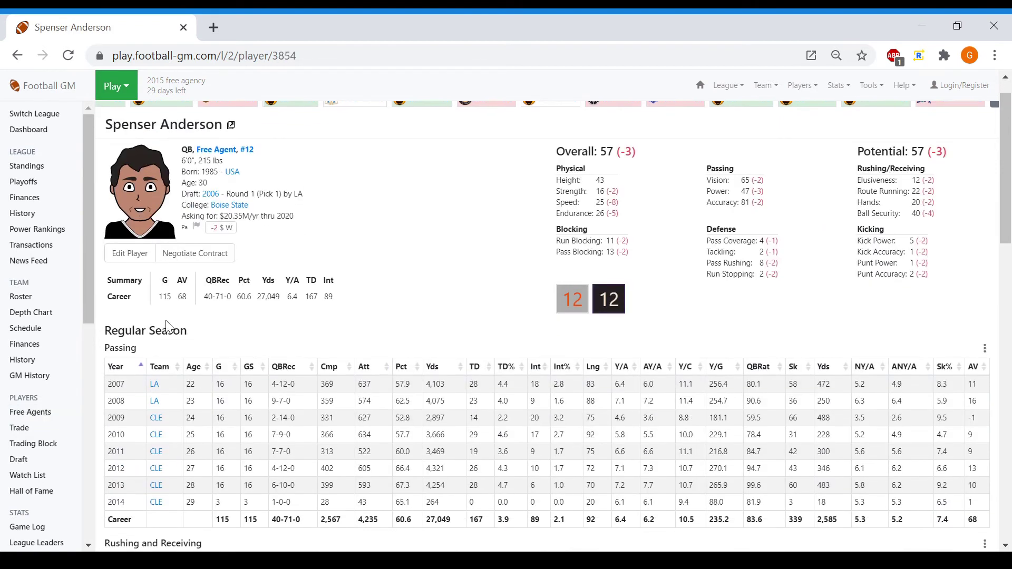
scroll(167, 327, down, 1)
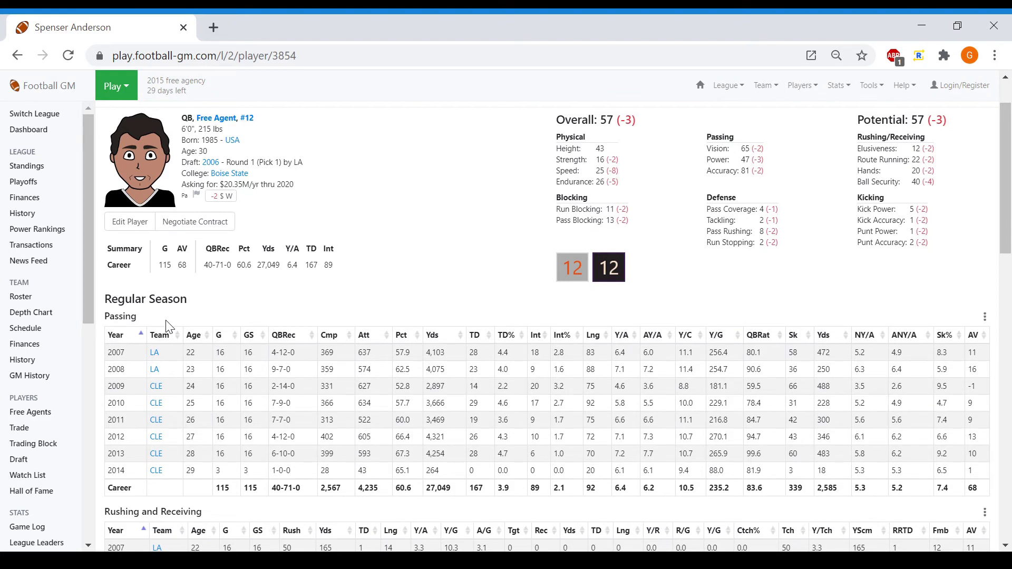
scroll(166, 327, up, 2)
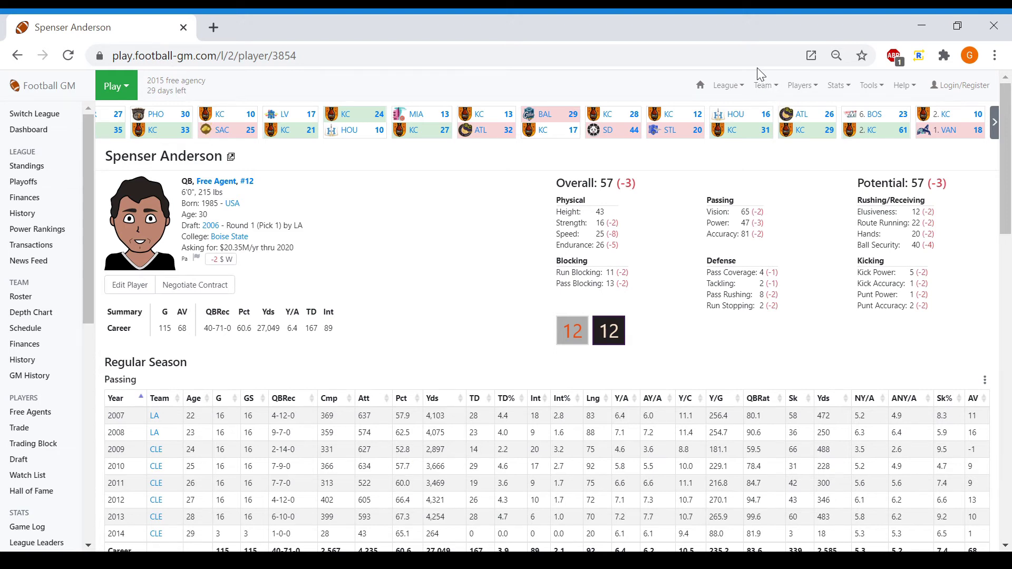
click(801, 88)
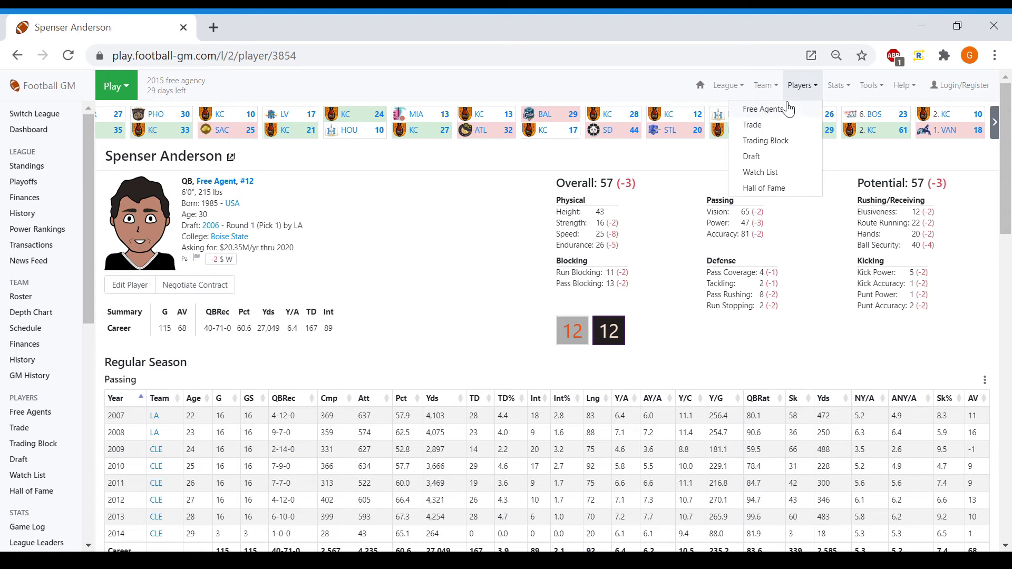
click(763, 110)
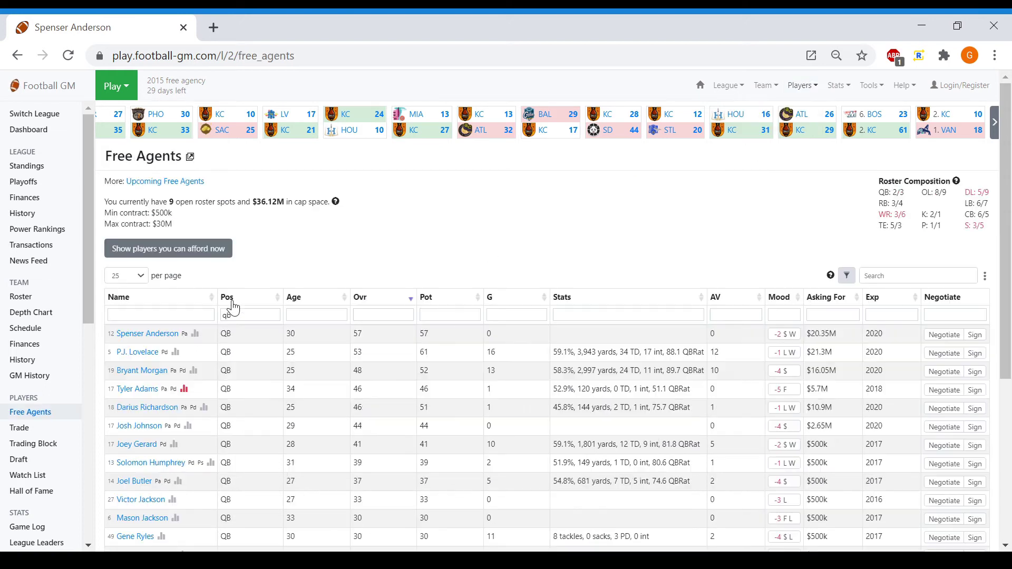
click(139, 388)
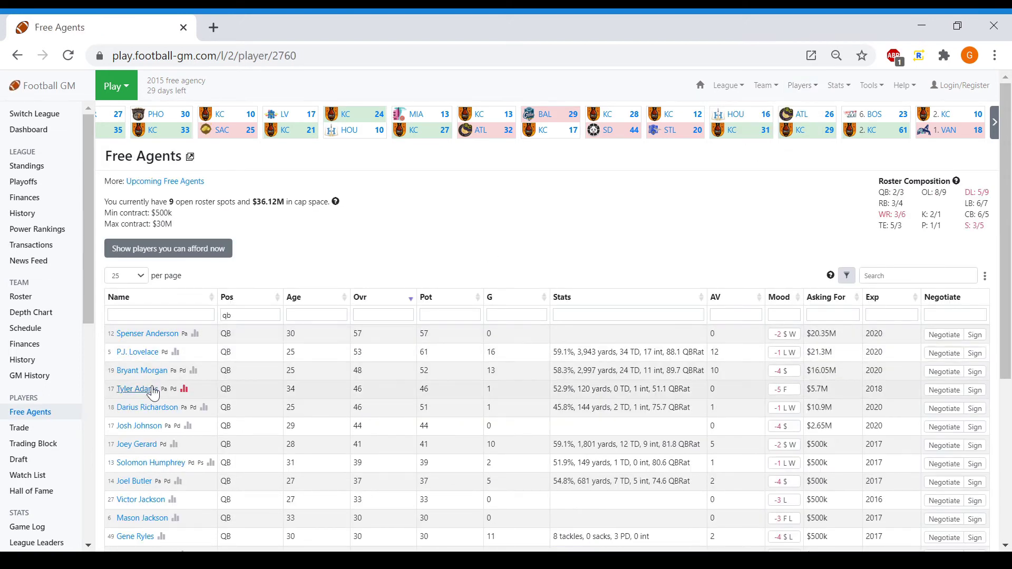
scroll(154, 392, down, 1)
scroll(153, 393, down, 1)
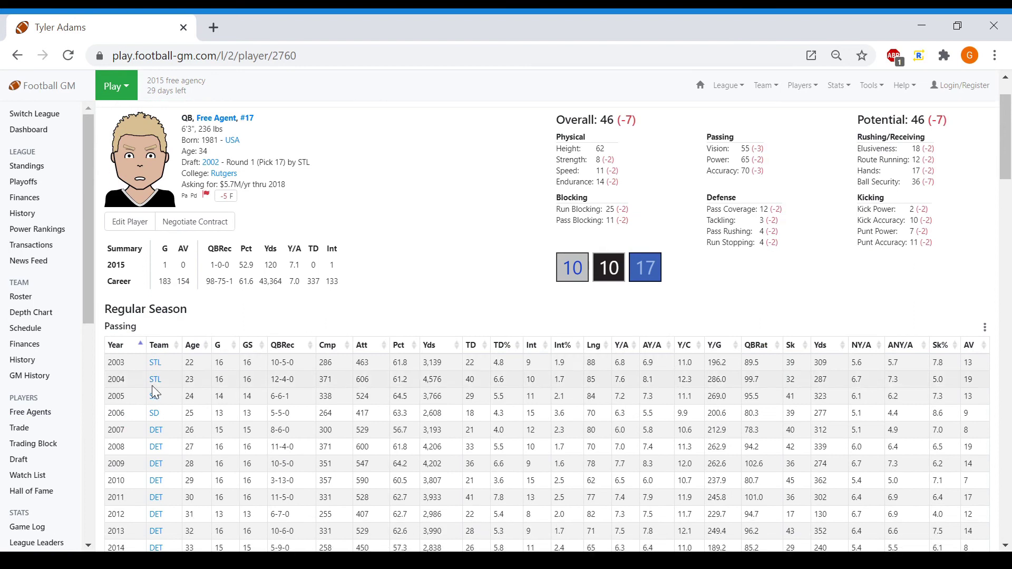
scroll(152, 385, up, 2)
scroll(152, 385, down, 1)
scroll(152, 393, down, 2)
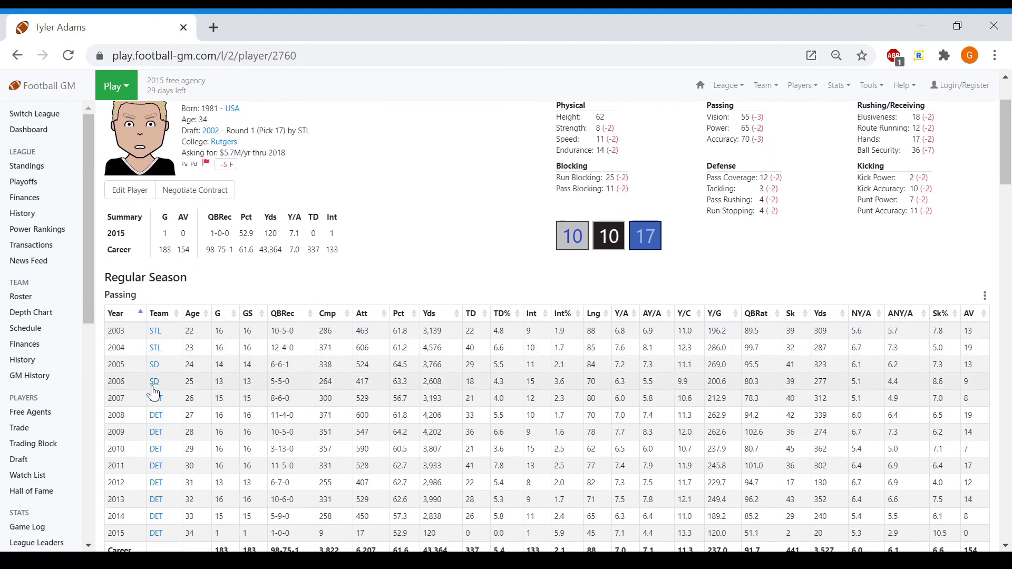
scroll(154, 393, up, 2)
scroll(154, 393, down, 3)
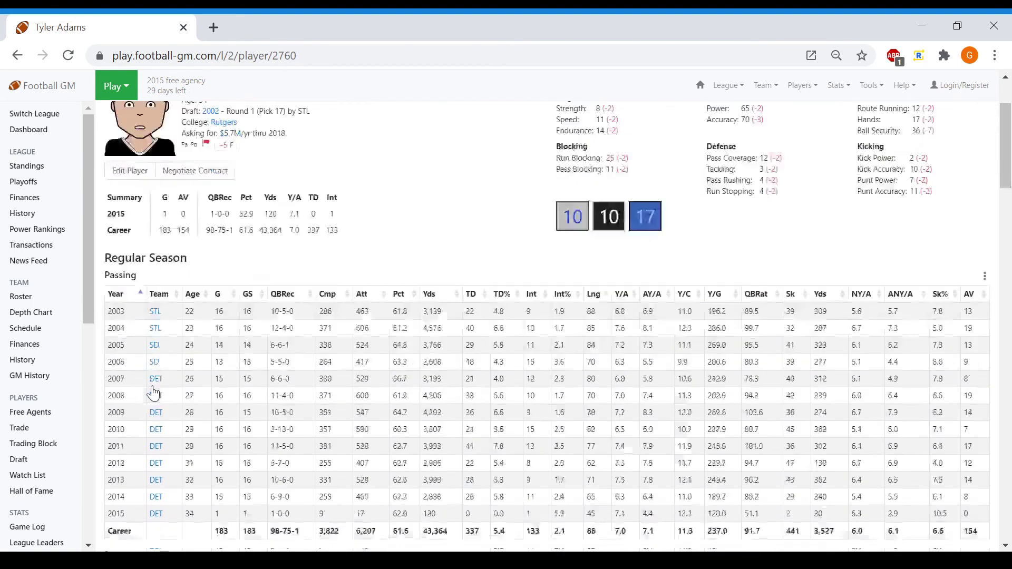
scroll(154, 392, down, 10)
scroll(154, 394, down, 10)
scroll(154, 393, down, 5)
scroll(154, 386, up, 5)
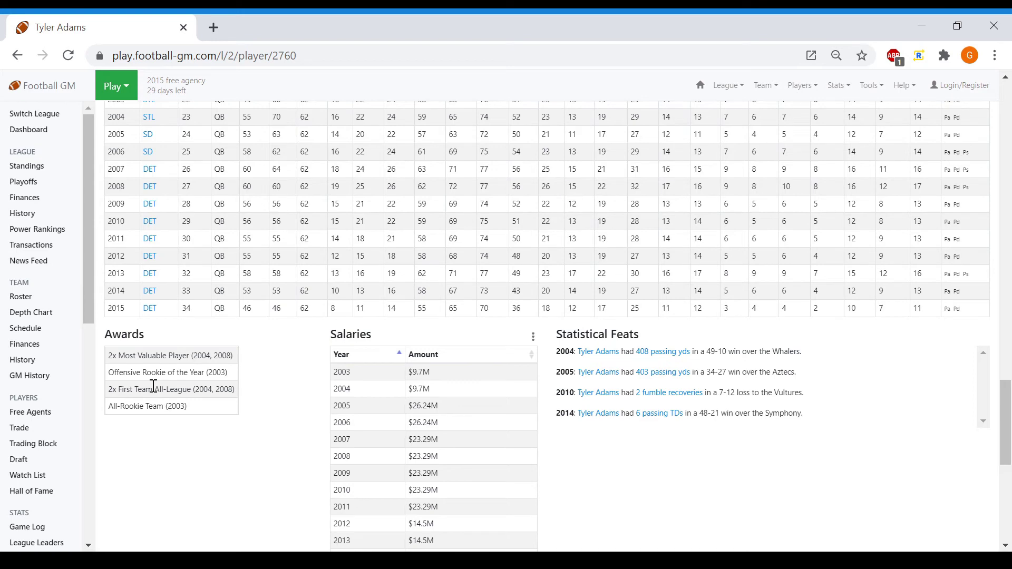
scroll(153, 387, up, 5)
scroll(154, 387, up, 5)
scroll(155, 393, up, 5)
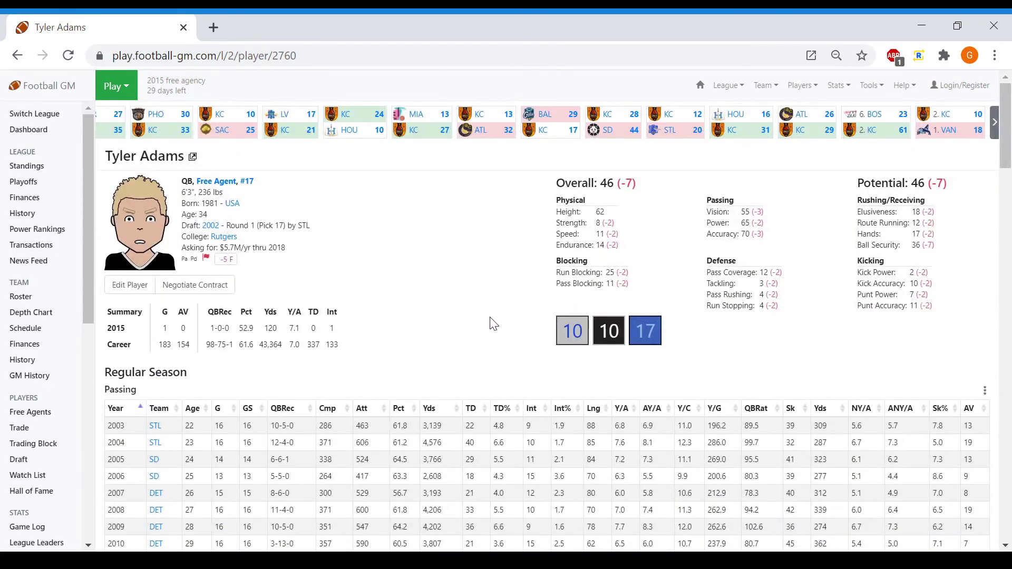
scroll(490, 320, down, 2)
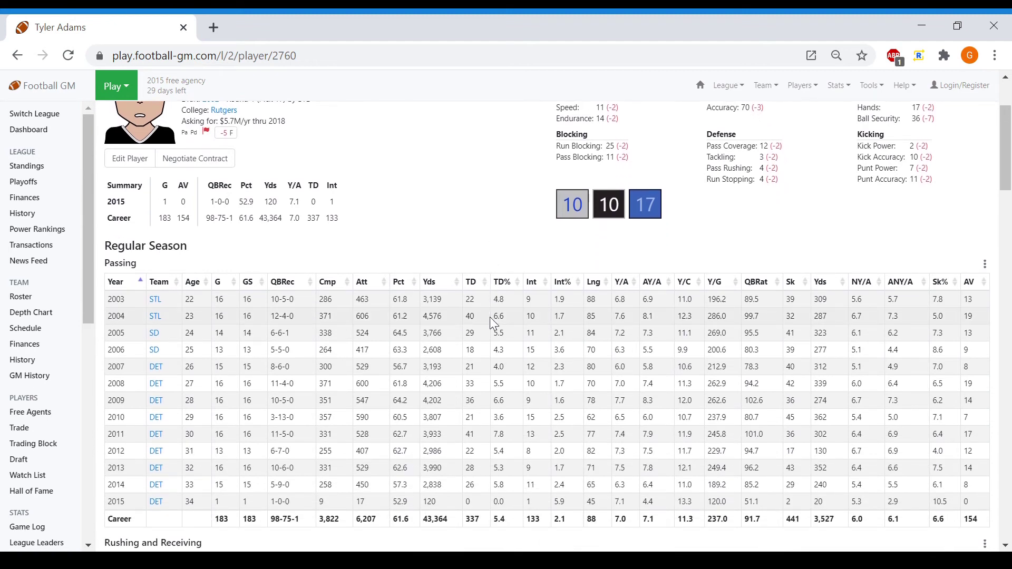
scroll(490, 317, up, 2)
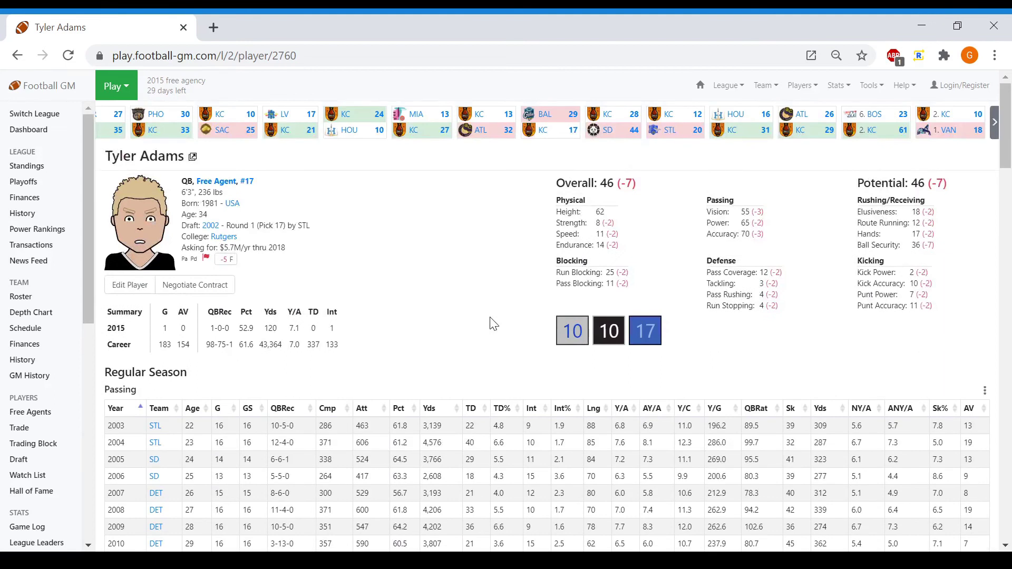
click(801, 86)
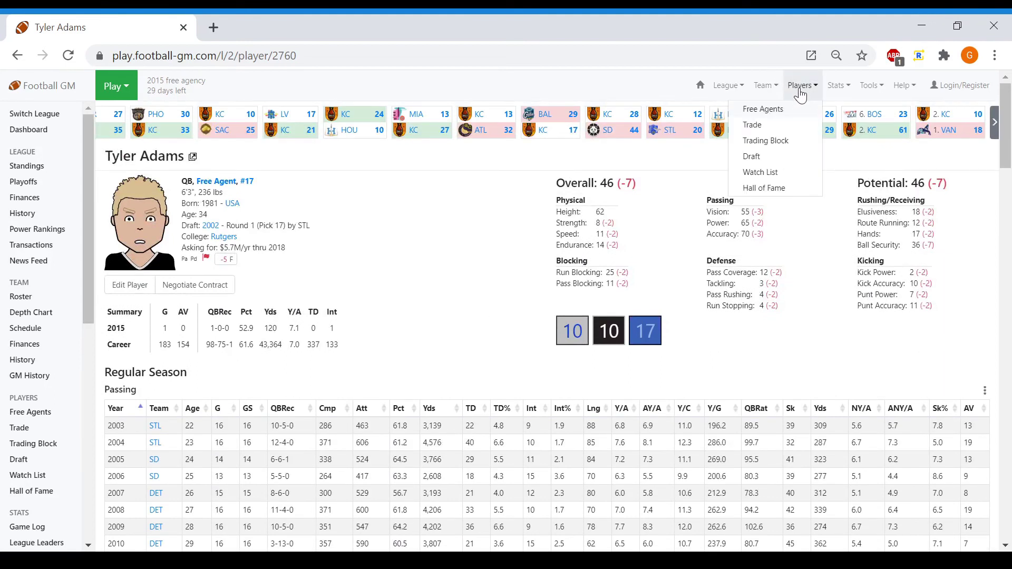
click(801, 115)
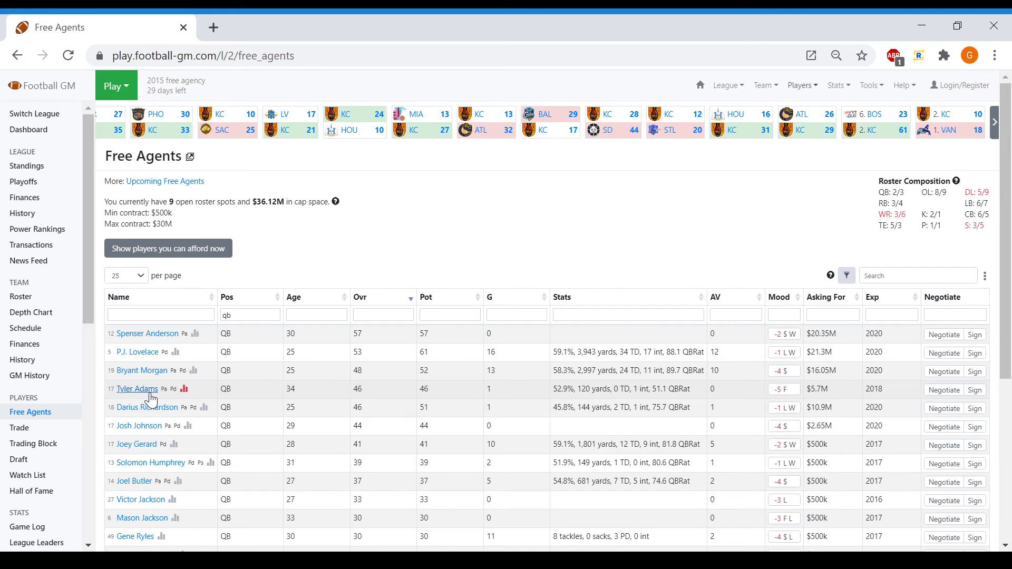
click(150, 398)
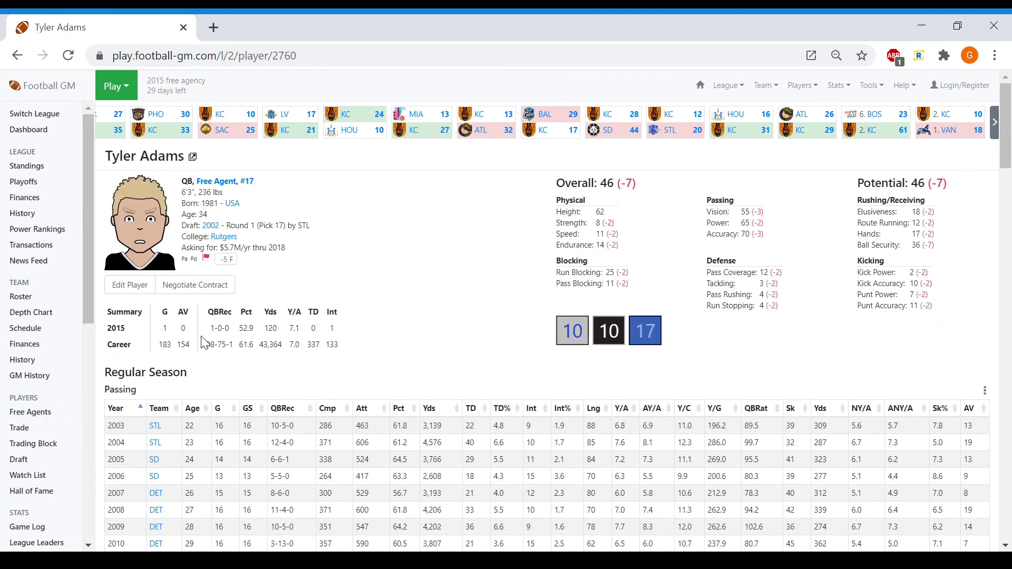
click(217, 291)
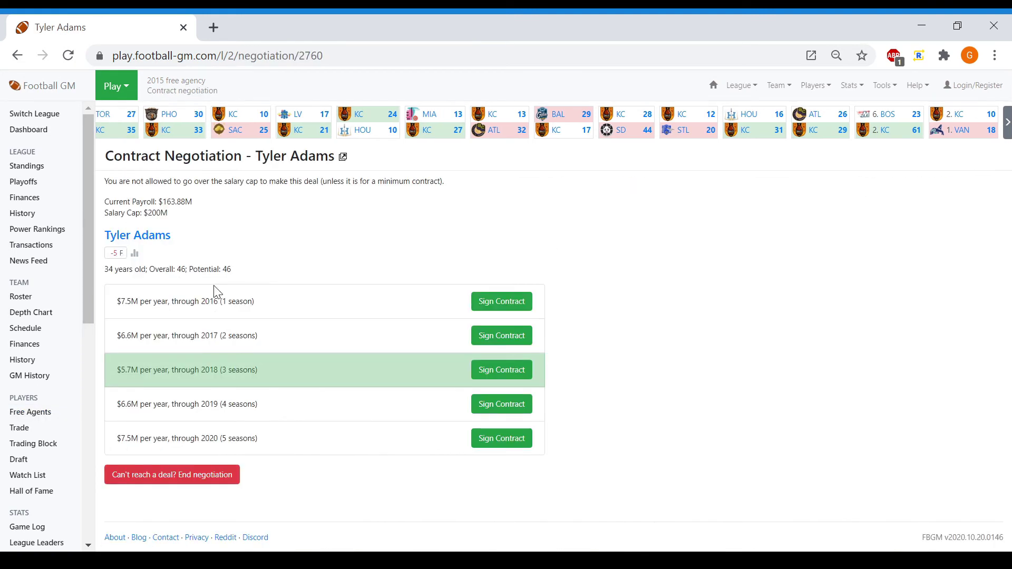
click(492, 306)
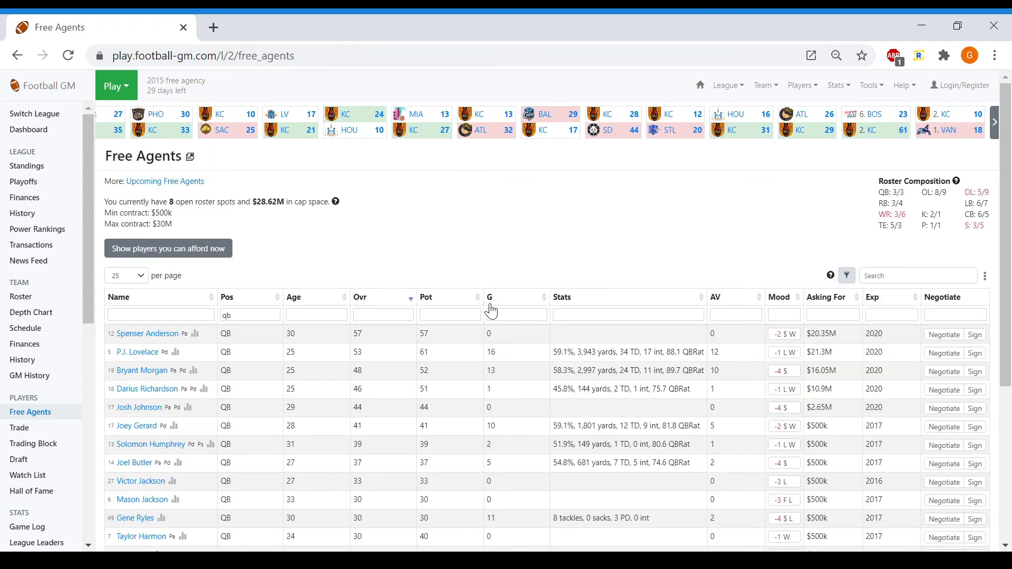
click(792, 86)
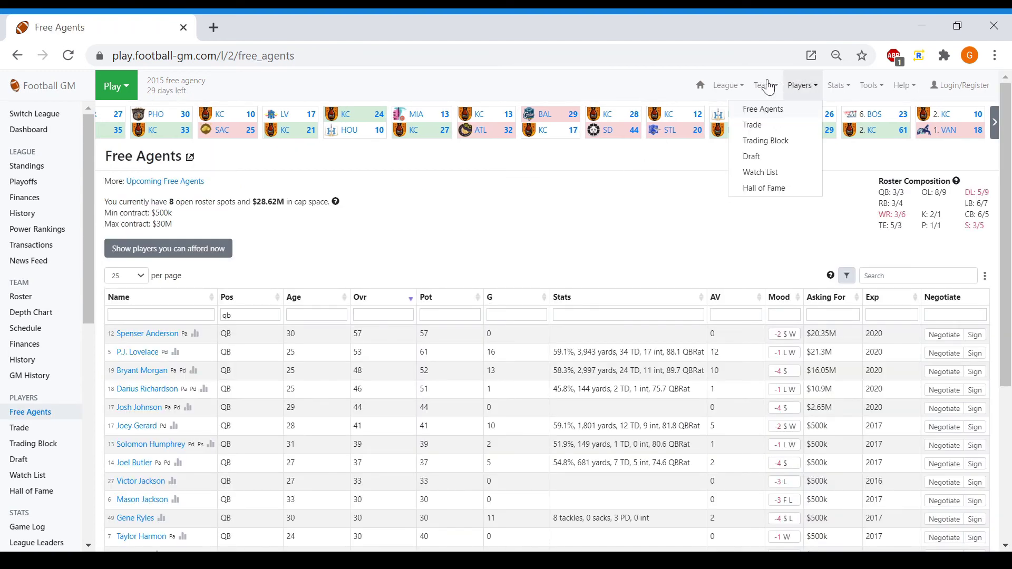
click(741, 93)
click(741, 95)
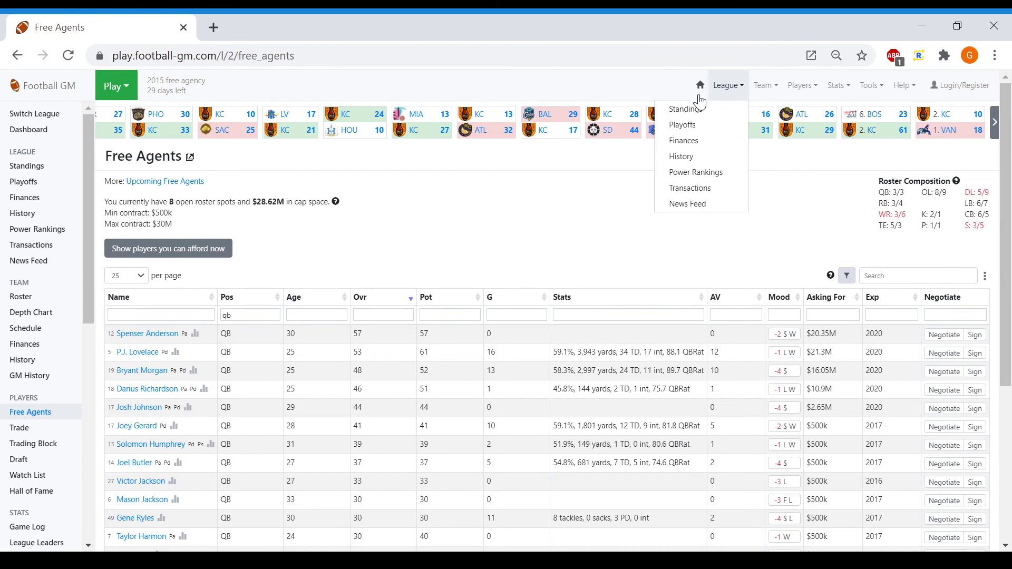
click(696, 126)
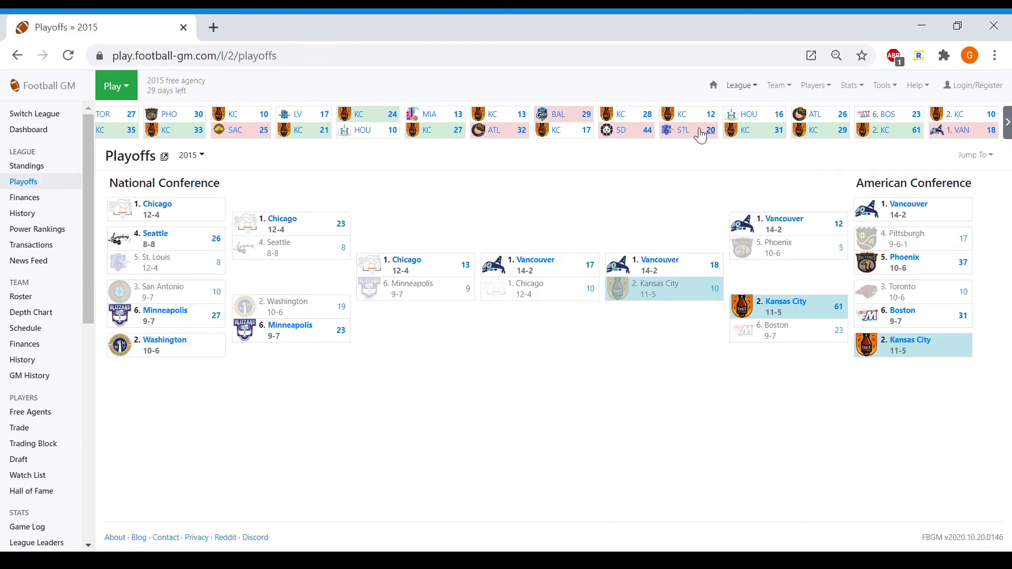
click(715, 292)
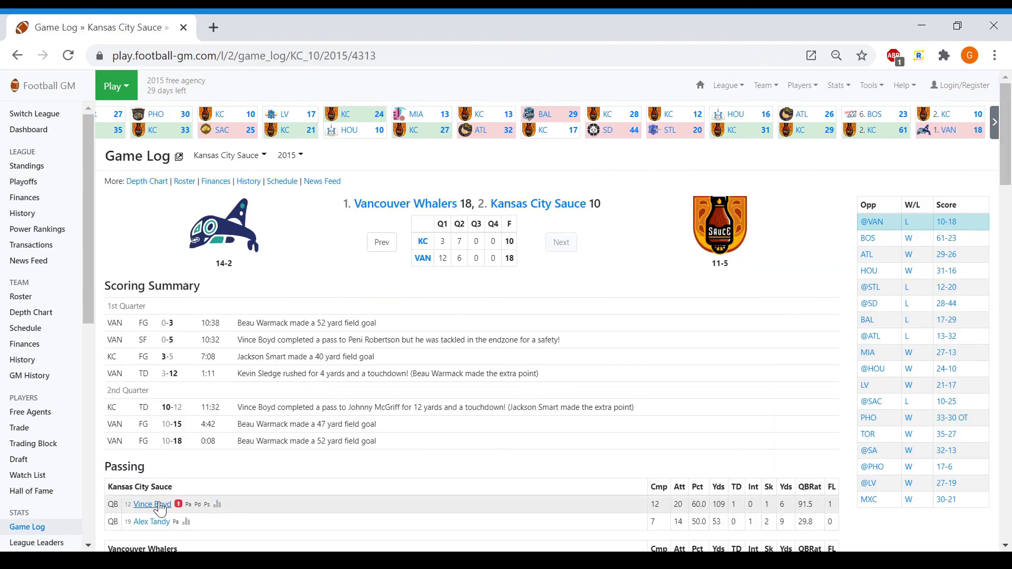
click(159, 509)
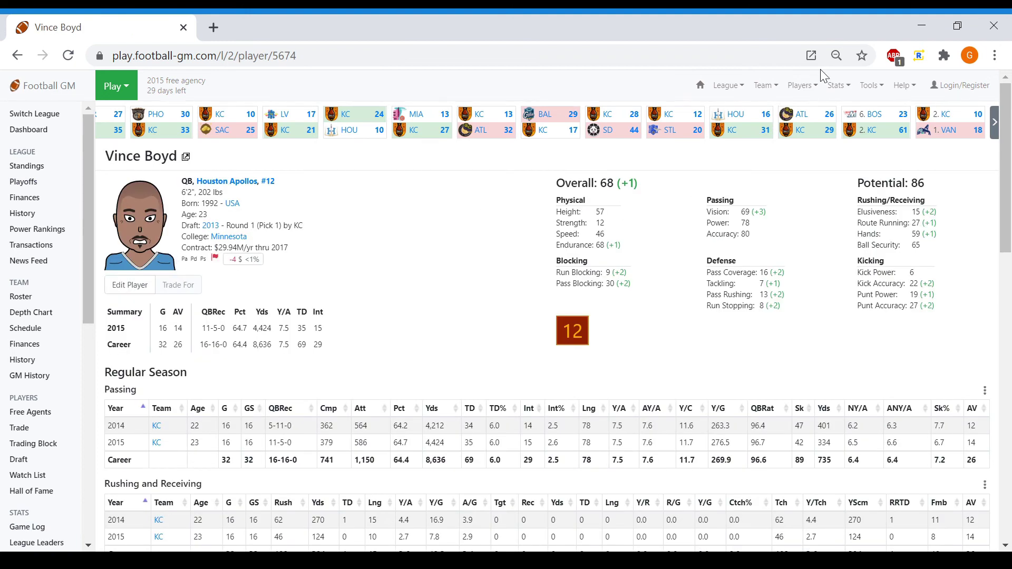
click(818, 86)
click(798, 108)
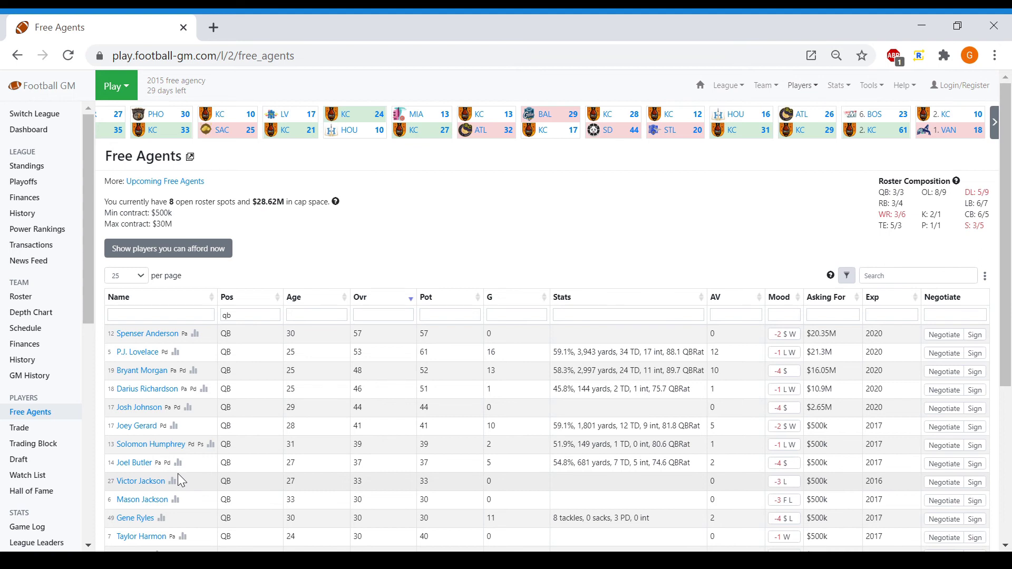
Sign Taylor Harmon for one season at $550k
click(140, 536)
click(211, 295)
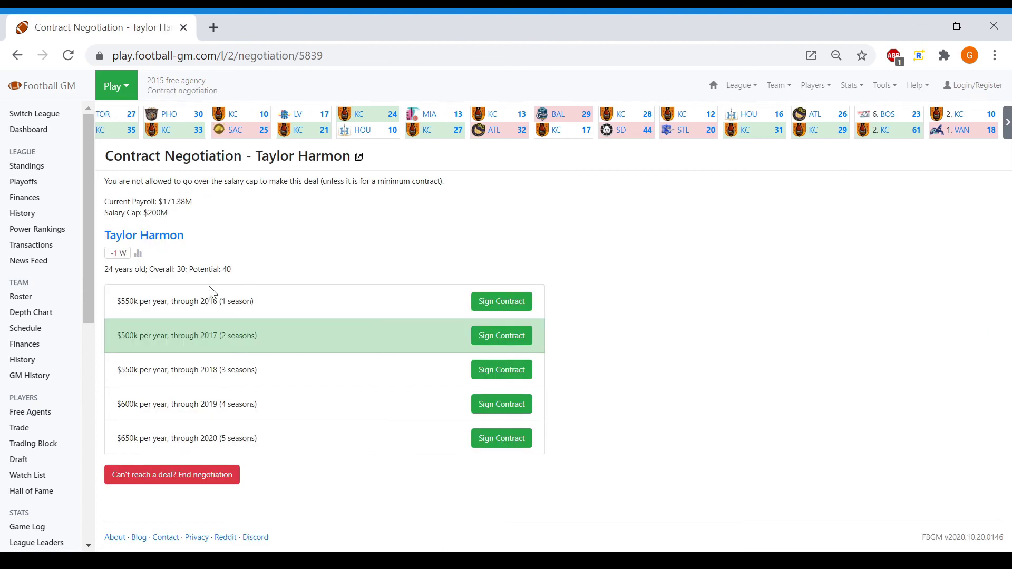
click(500, 311)
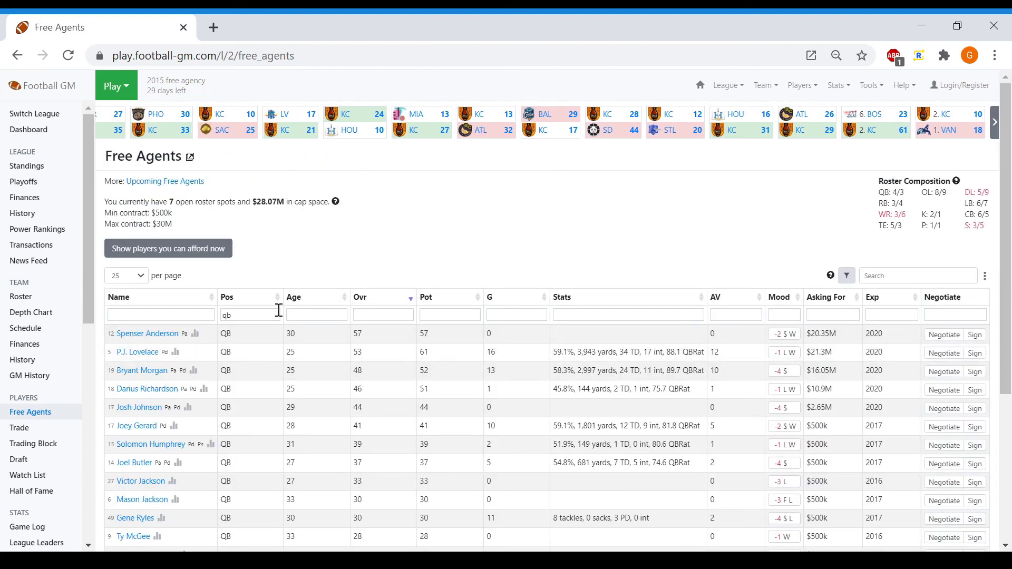
Filter to wide receivers and sign DeSean Smith to the five-season $4.8M offer through 2020
double_click(278, 311)
text(wr)
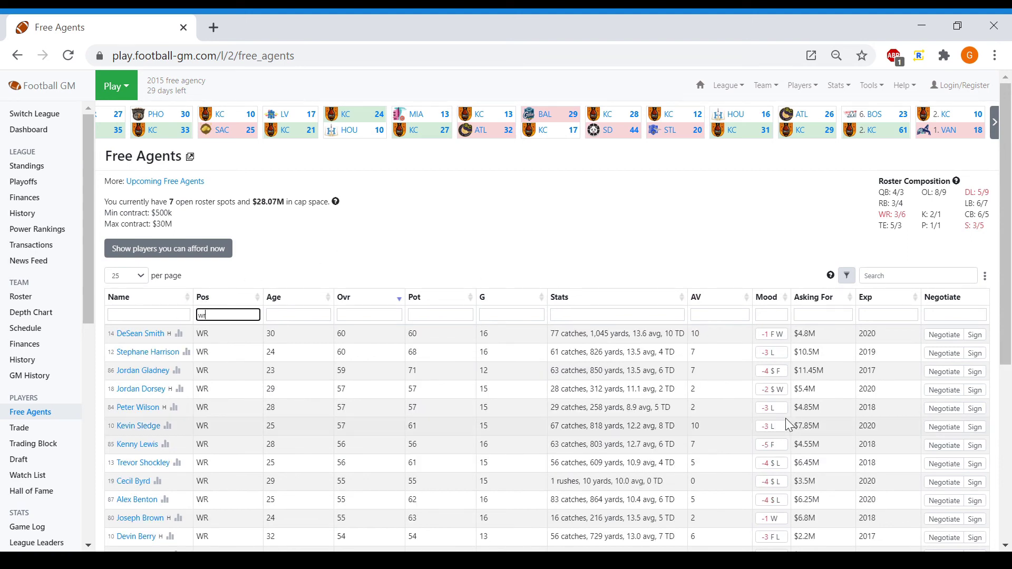
drag(1007, 303, 1010, 315)
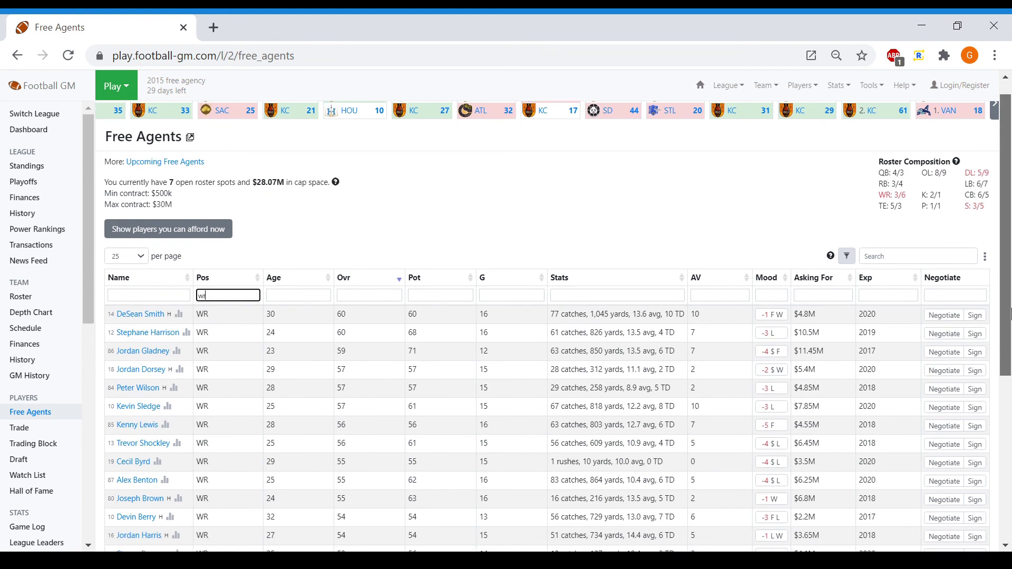
click(146, 316)
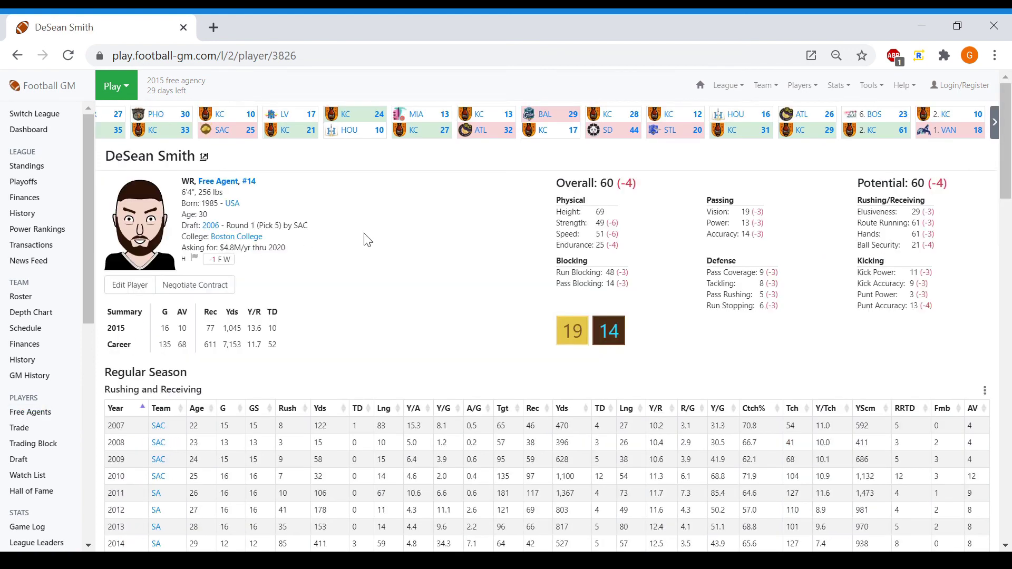
scroll(377, 242, down, 1)
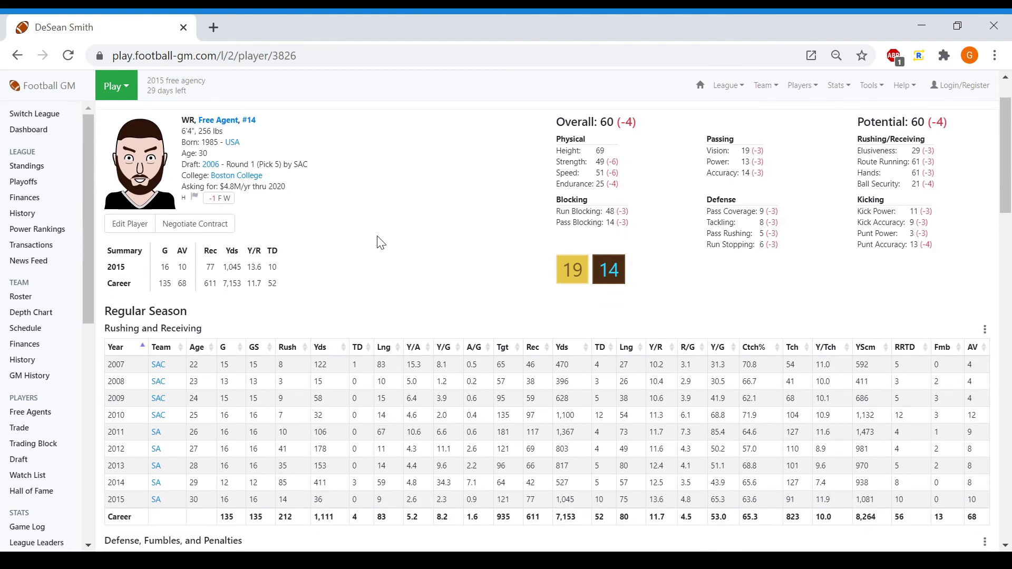
scroll(377, 243, up, 1)
click(226, 287)
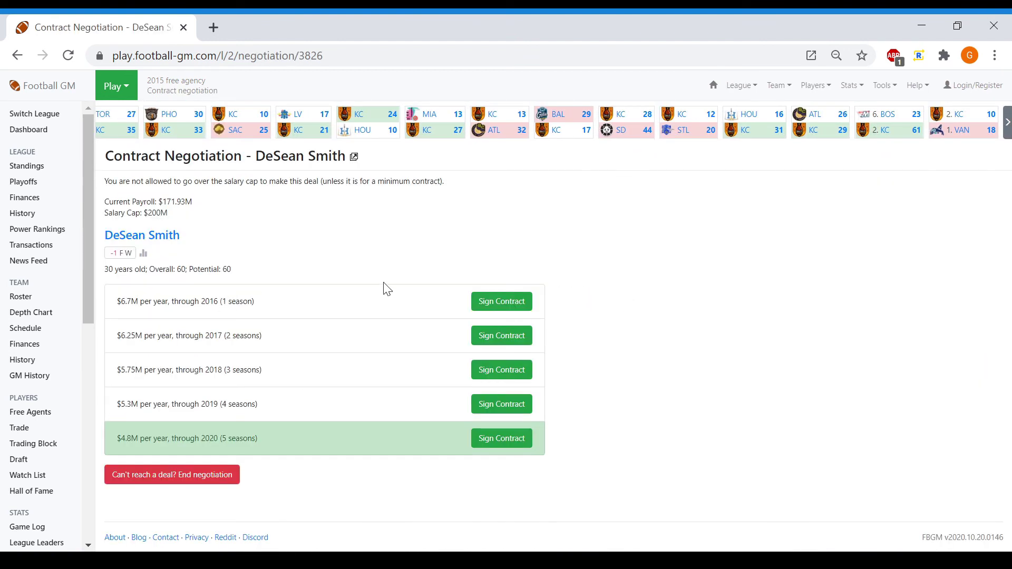
click(508, 448)
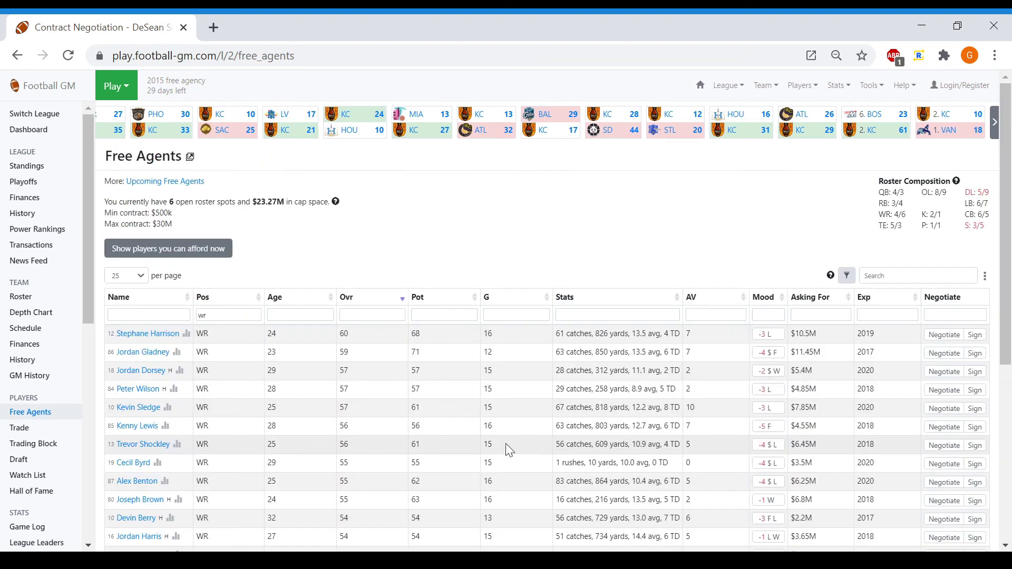
click(222, 314)
text(wr)
Filter Pos to OL and sign offensive linemen Devyn Arnold and Ramsey Iverson
drag(221, 314, 155, 315)
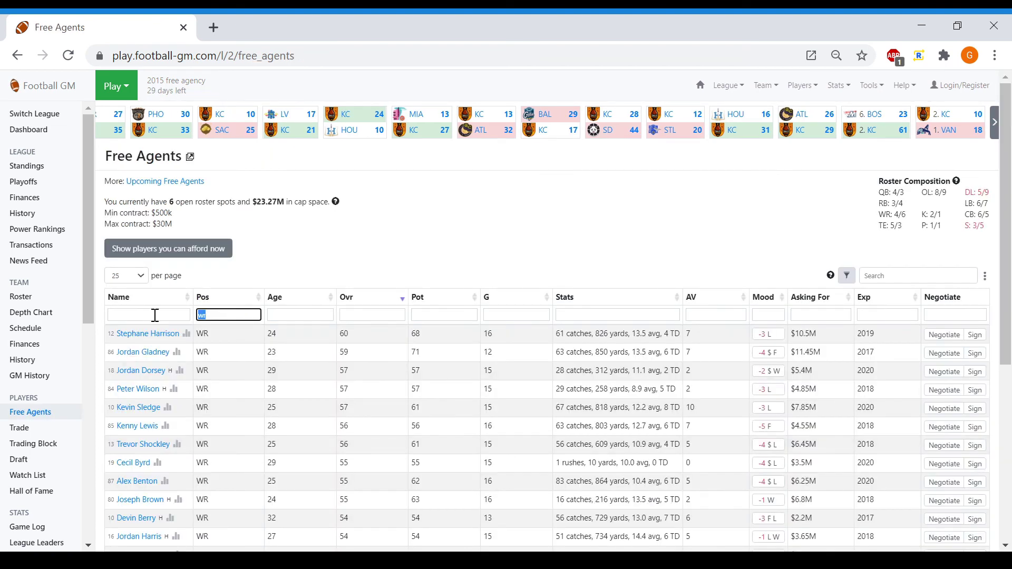
text(ol)
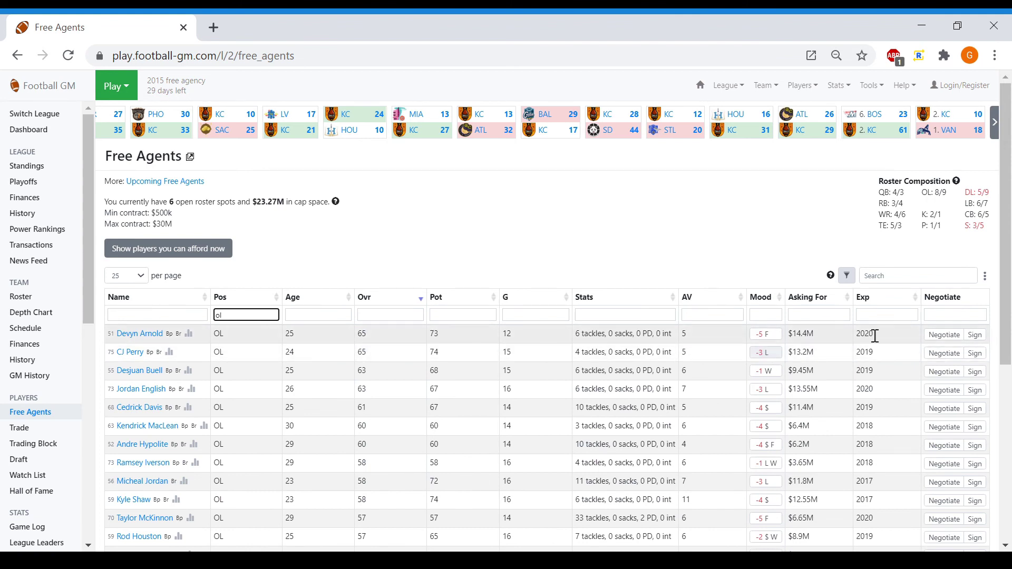
click(974, 335)
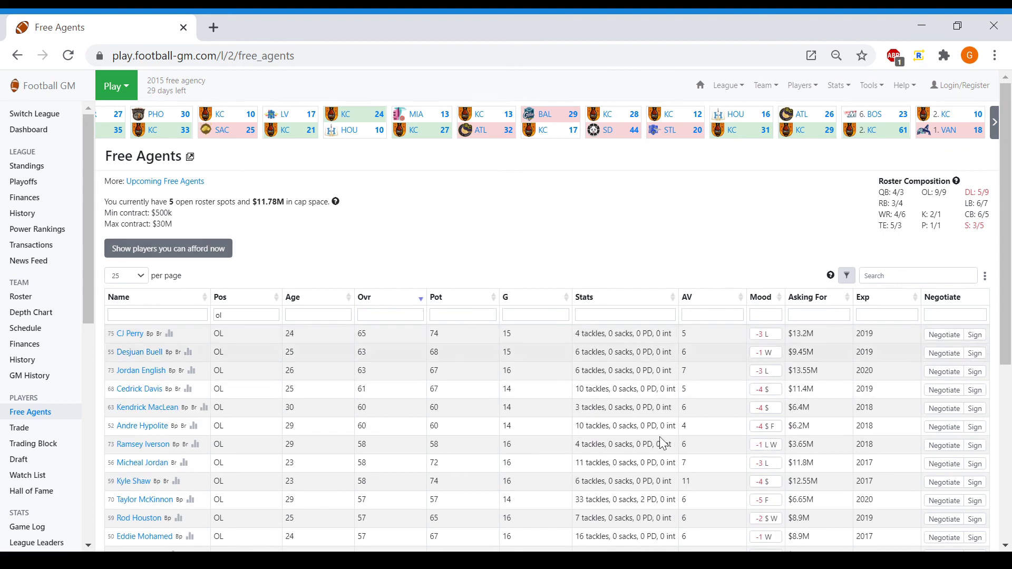
click(972, 446)
drag(251, 314, 160, 317)
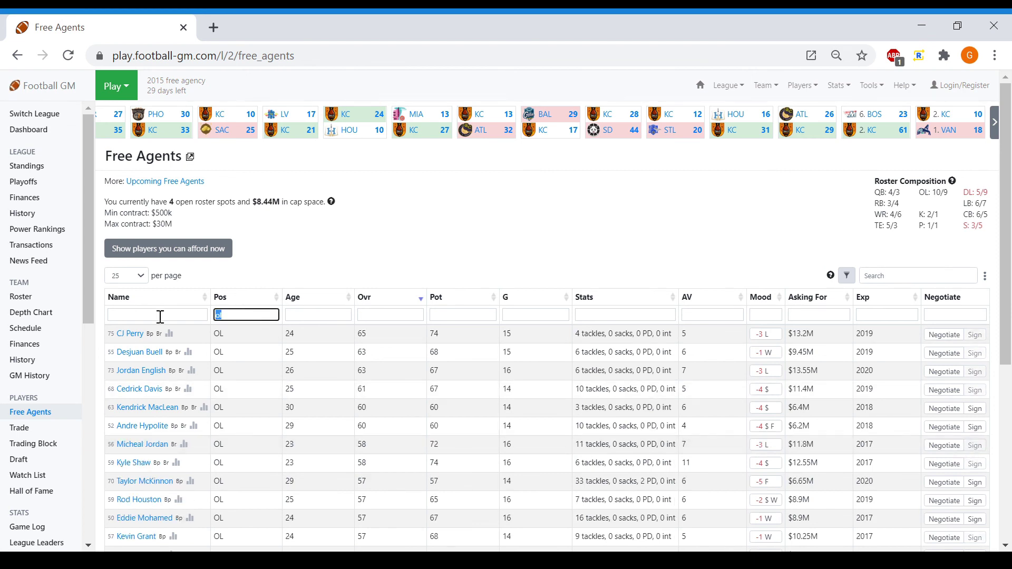
text(rb)
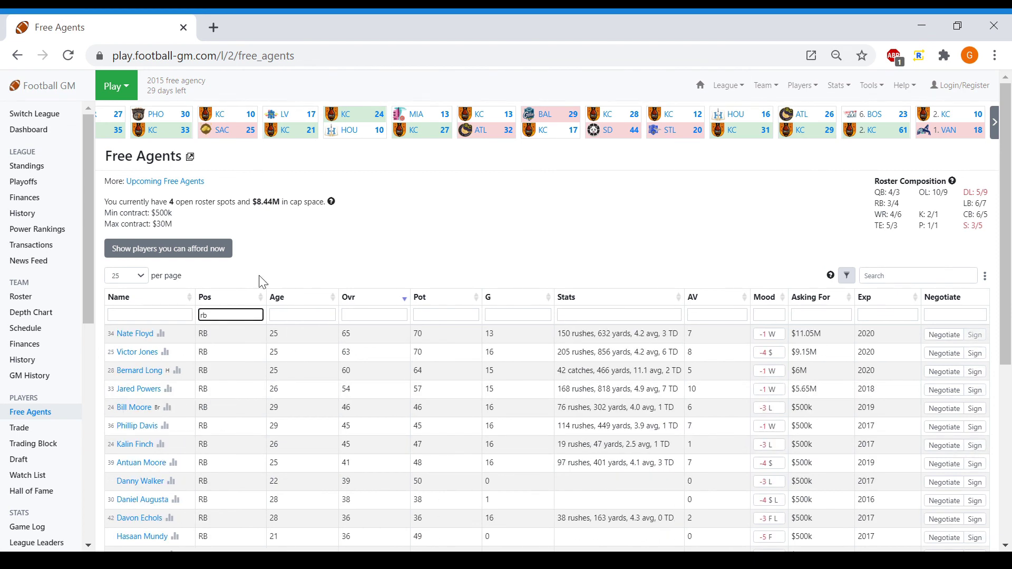
Show affordable running backs and sign Bernard Long for five seasons at $6M per year
click(205, 248)
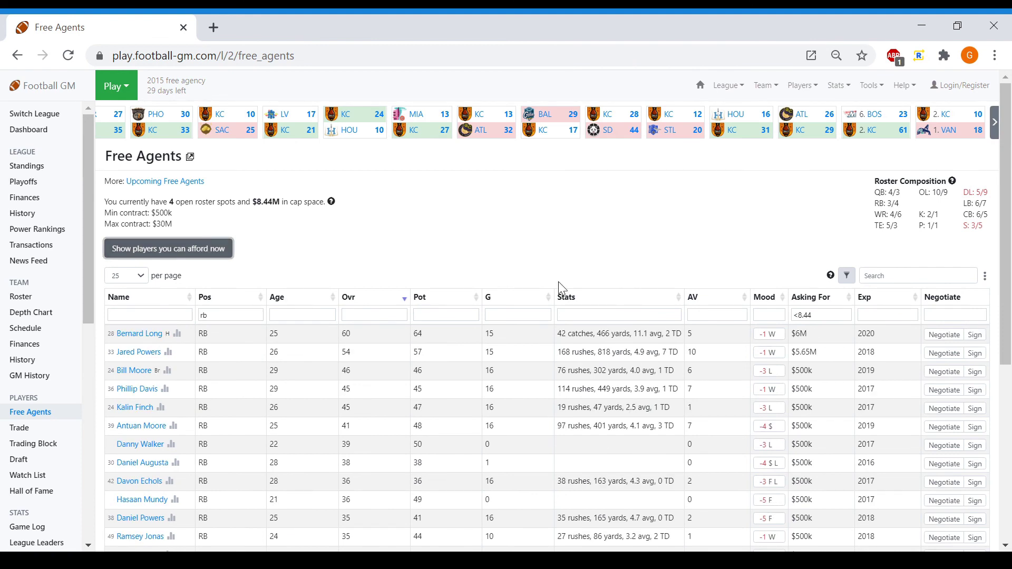
click(155, 334)
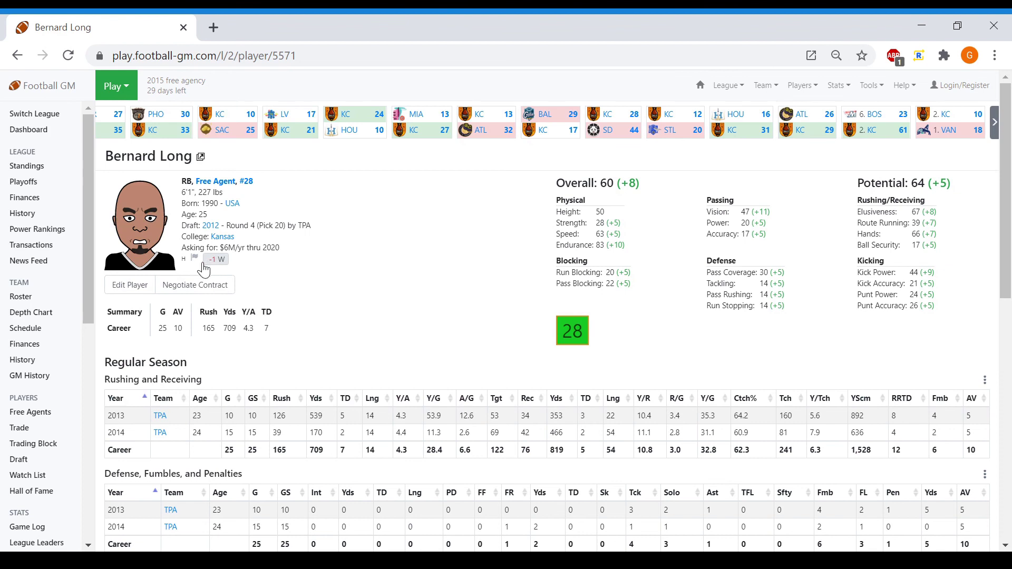
click(197, 284)
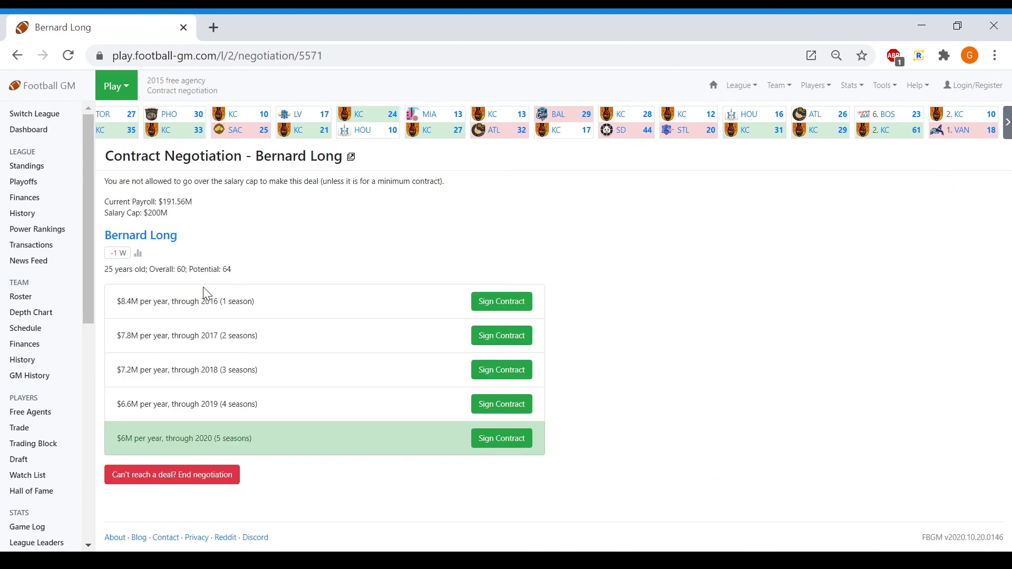
click(522, 442)
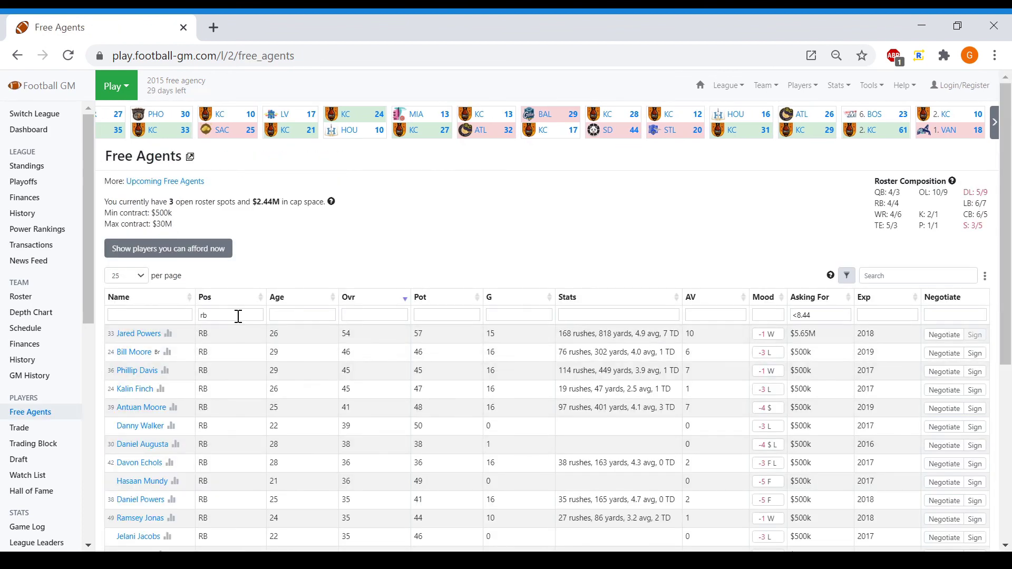
drag(238, 316, 165, 314)
text(wr)
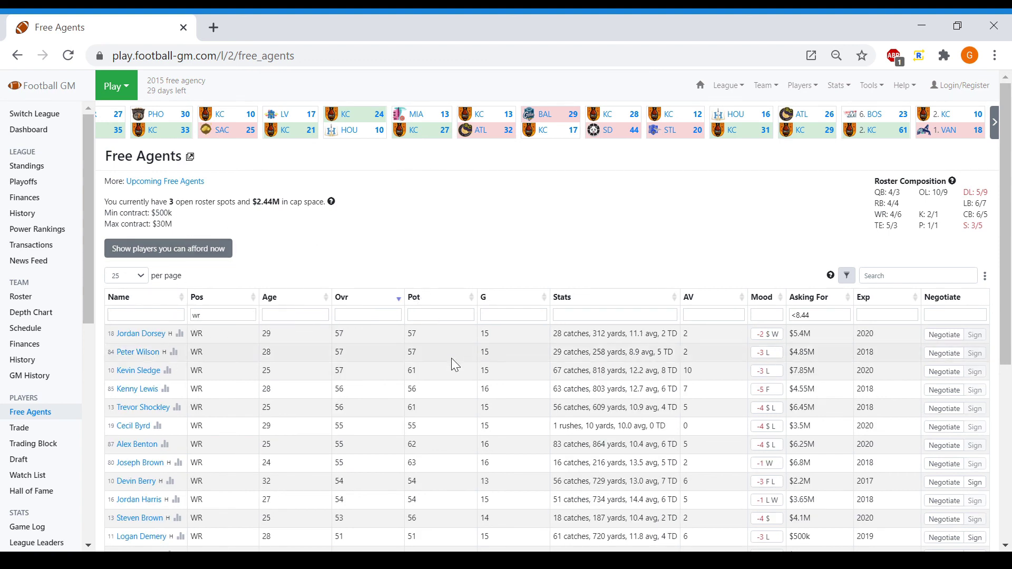
Sign affordable wide receivers Logan Demery and Matt Robinson
click(219, 250)
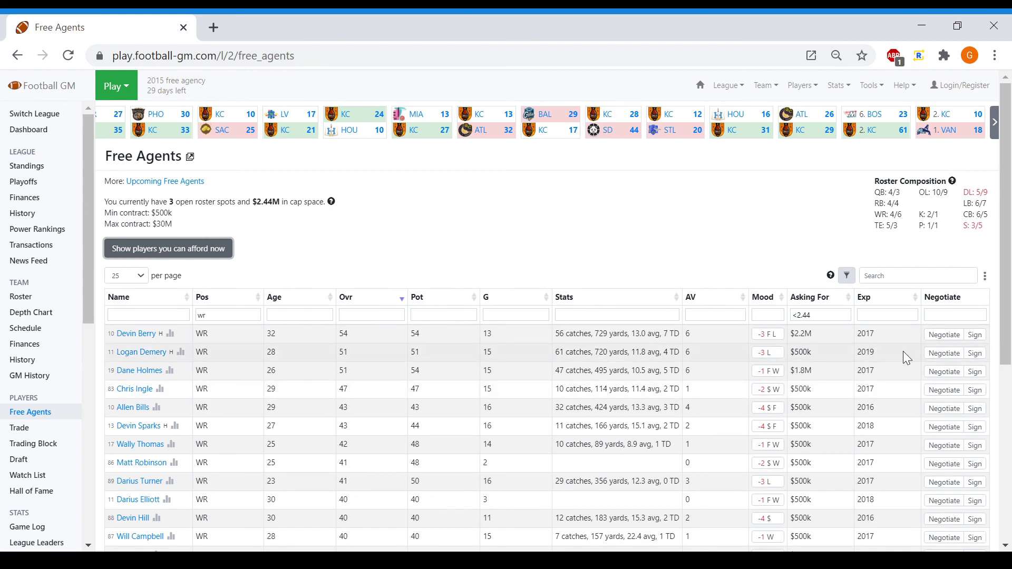
click(974, 352)
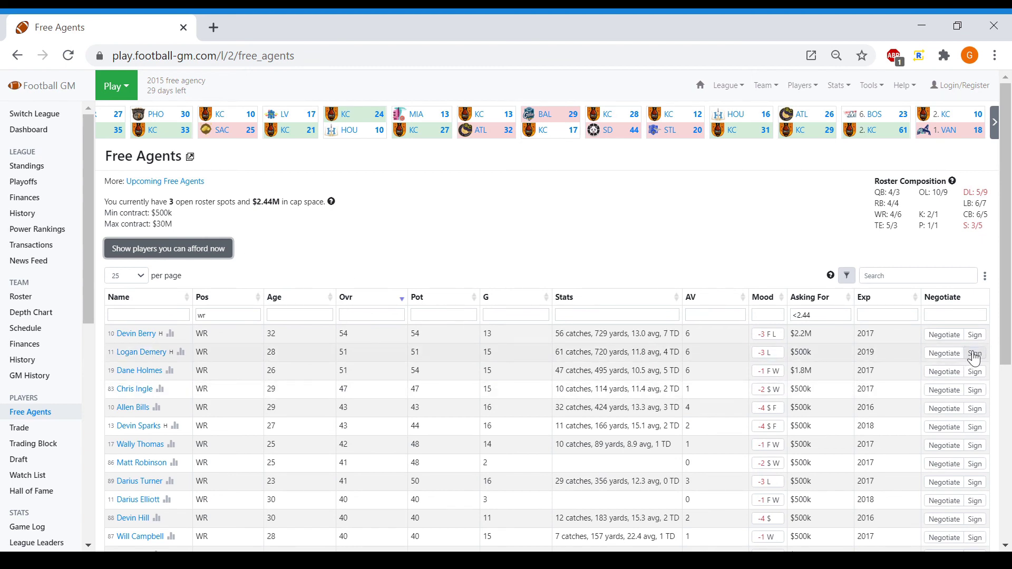
click(978, 446)
Switch the position filter to DL and limit the list to affordable defensive linemen
drag(241, 315, 114, 302)
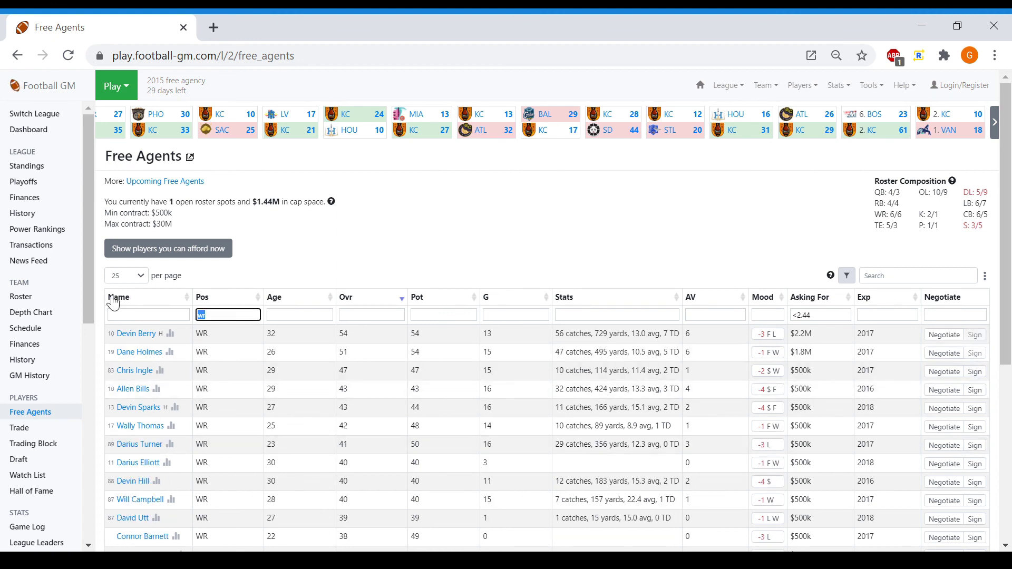
text(d)
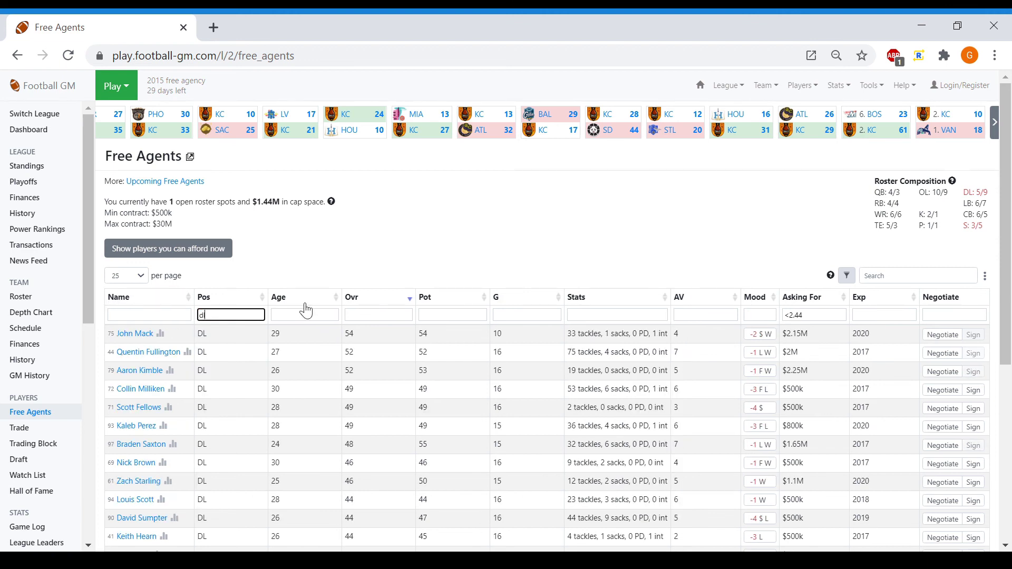
click(219, 252)
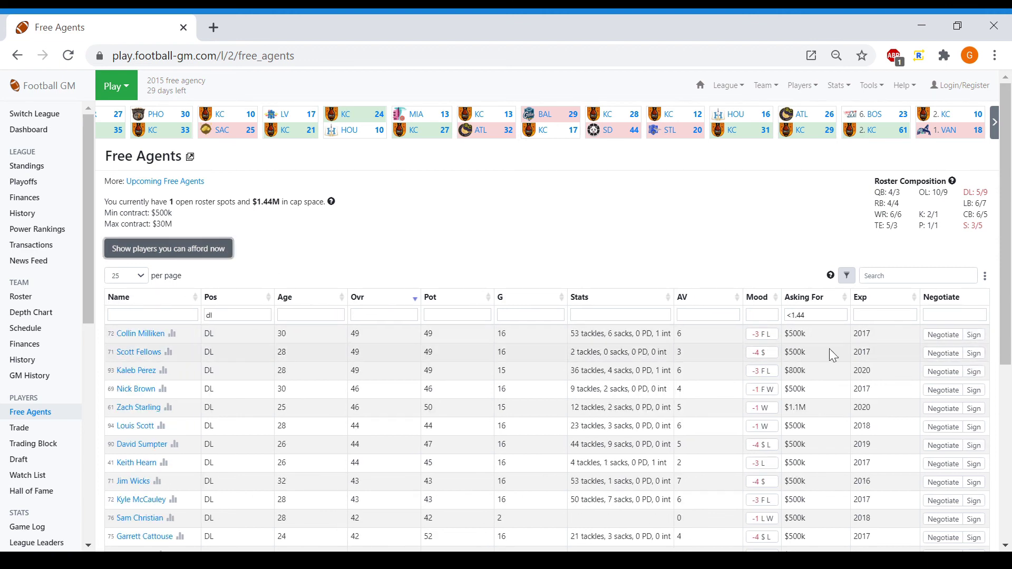
Sign defensive lineman Zach Starling and go to the Kansas City team finances page
click(973, 409)
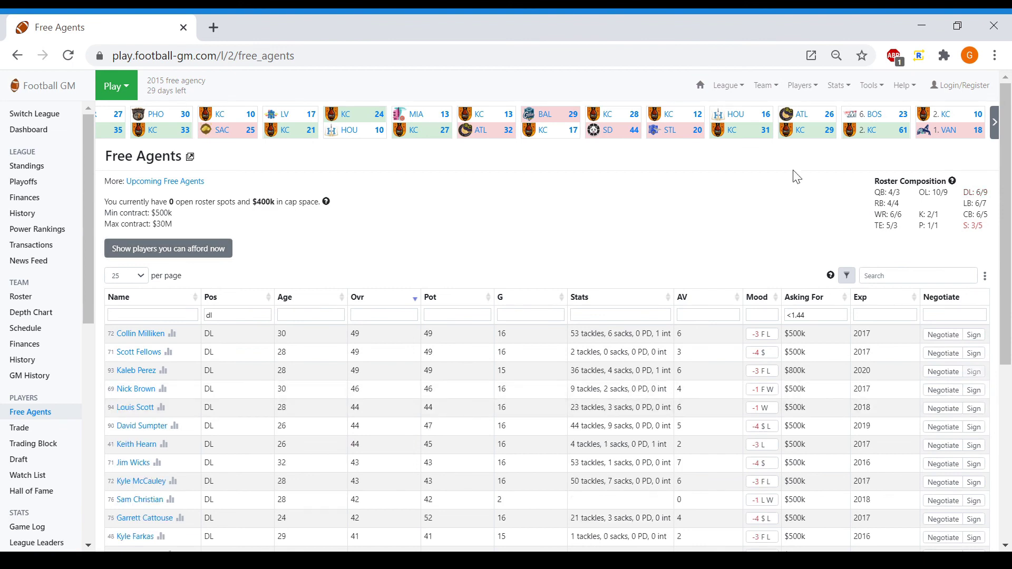
click(734, 98)
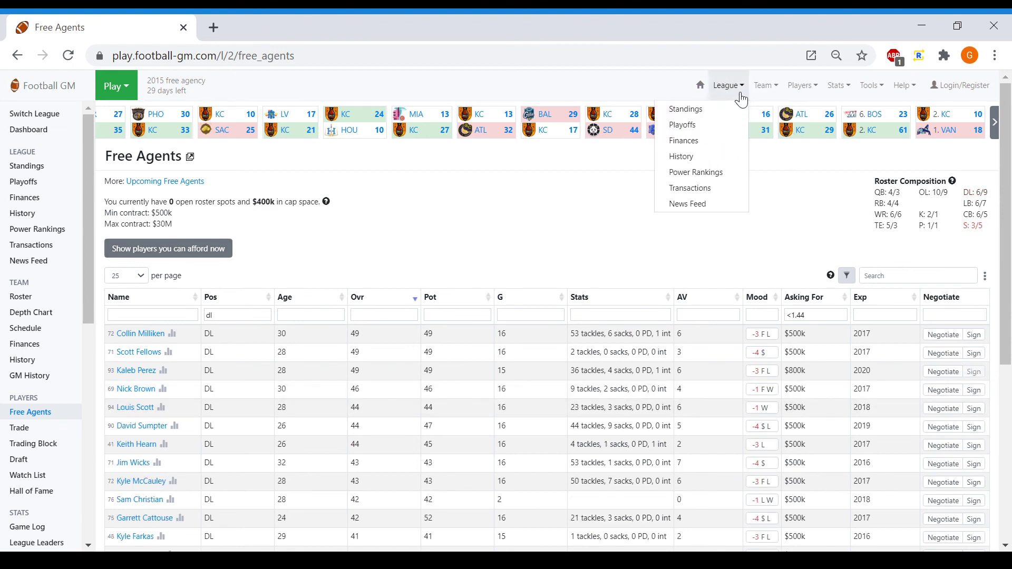
click(767, 84)
click(739, 157)
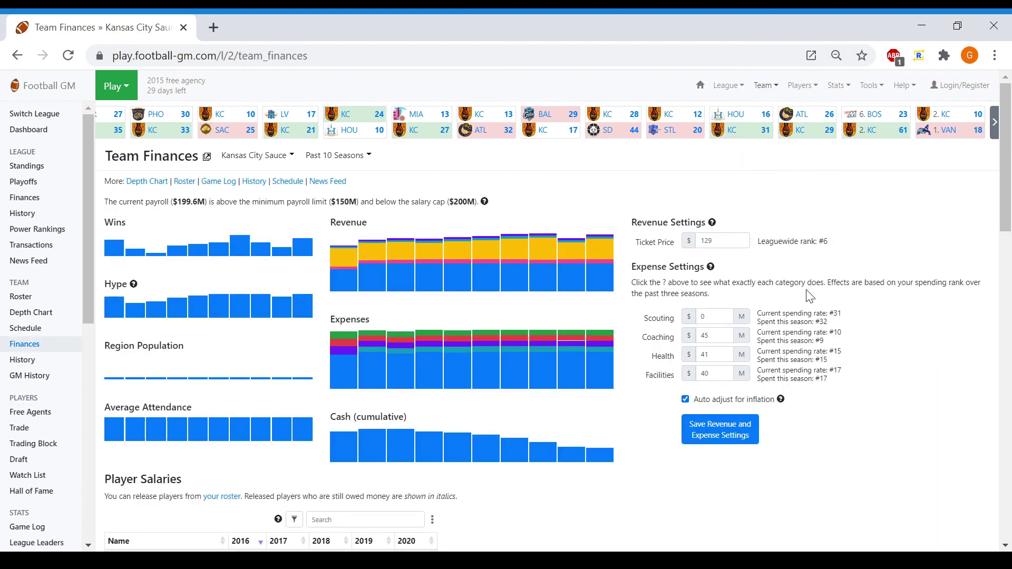
Raise the ticket price from 129 to 250 and save the revenue and expense settings
double_click(717, 241)
text(250)
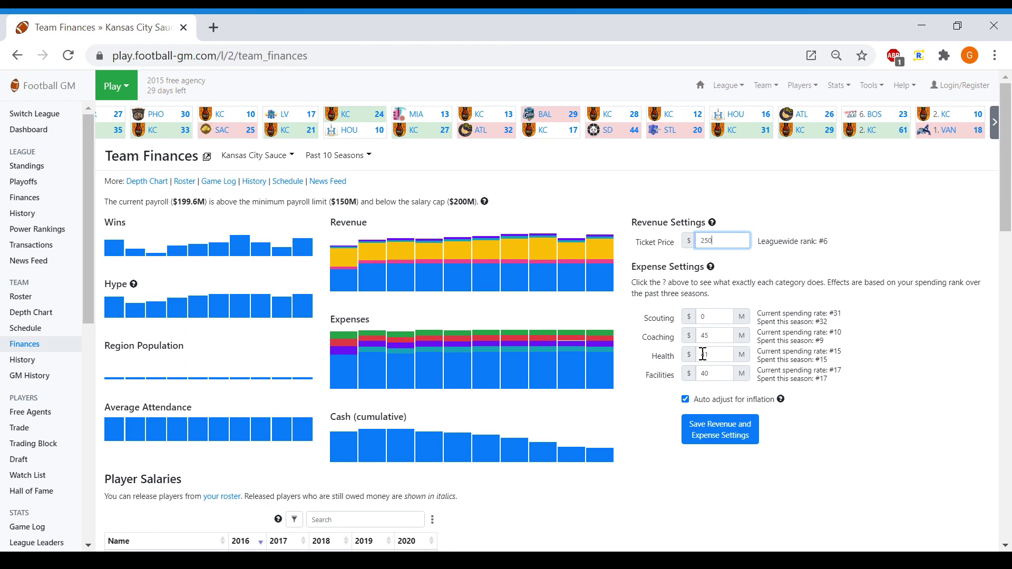
click(729, 434)
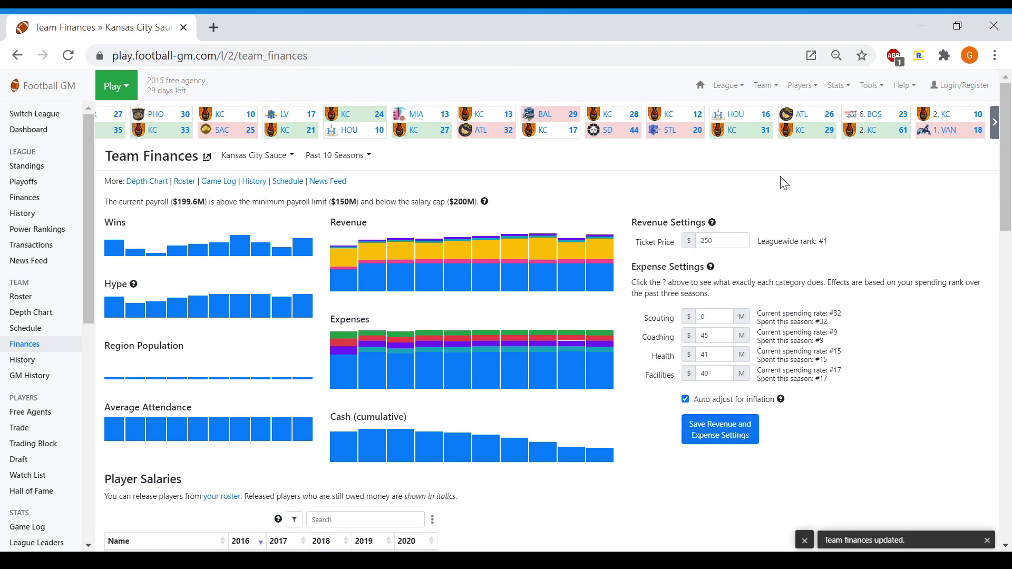
click(863, 96)
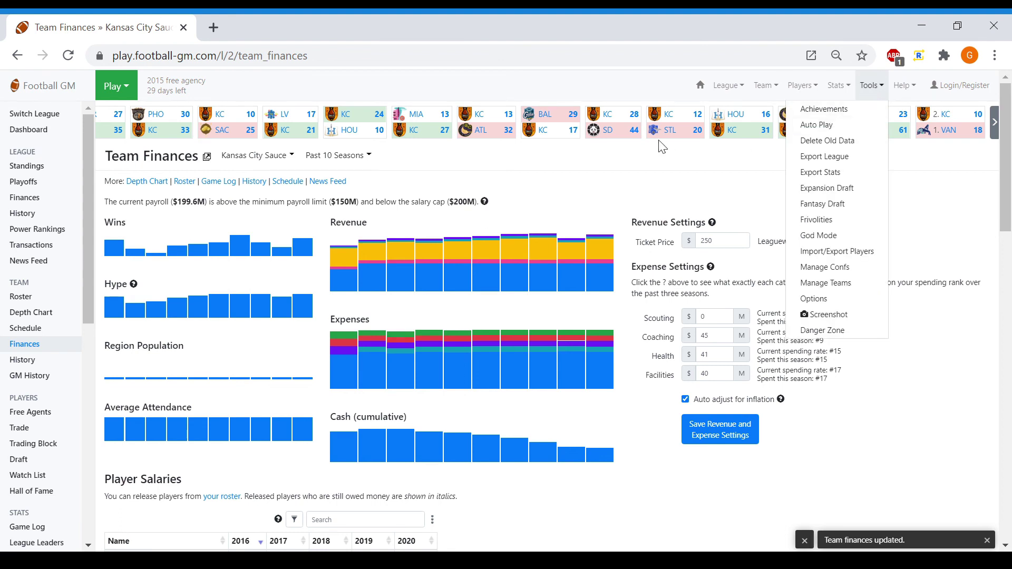
click(682, 179)
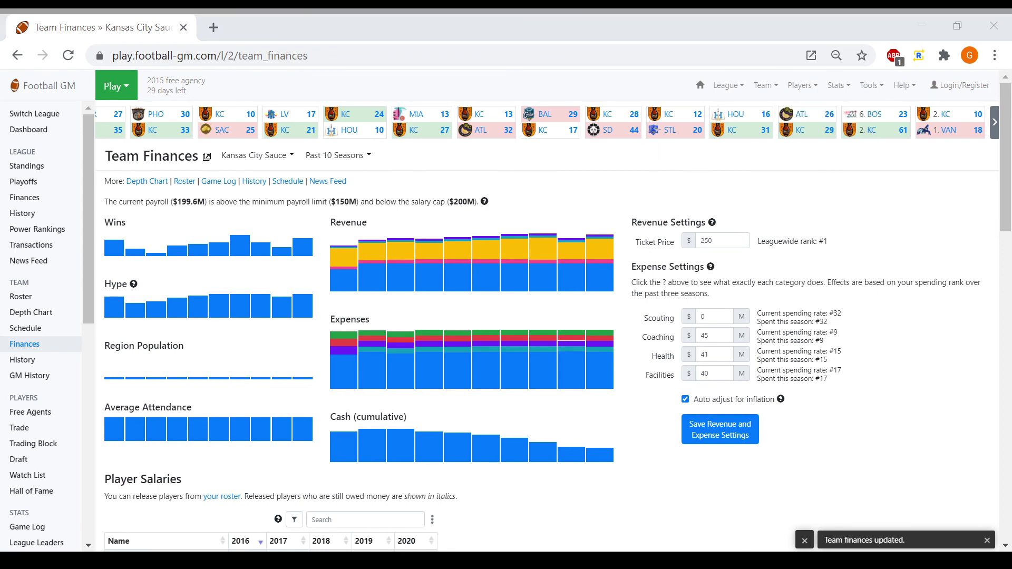